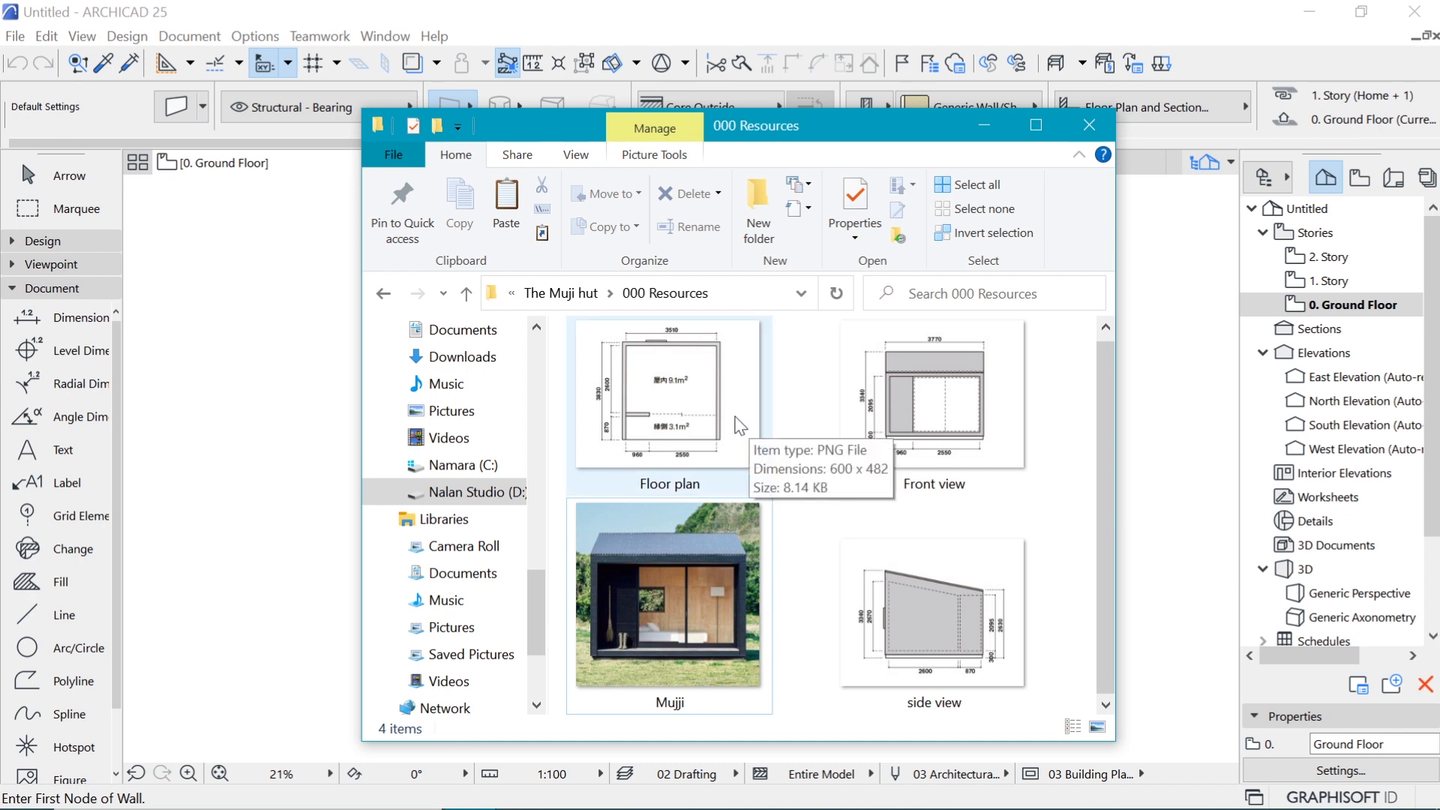
# - Review the Floor plan, Front view, side view and Mujji reference images in the 000 Resources folder
pyautogui.click(704, 406)
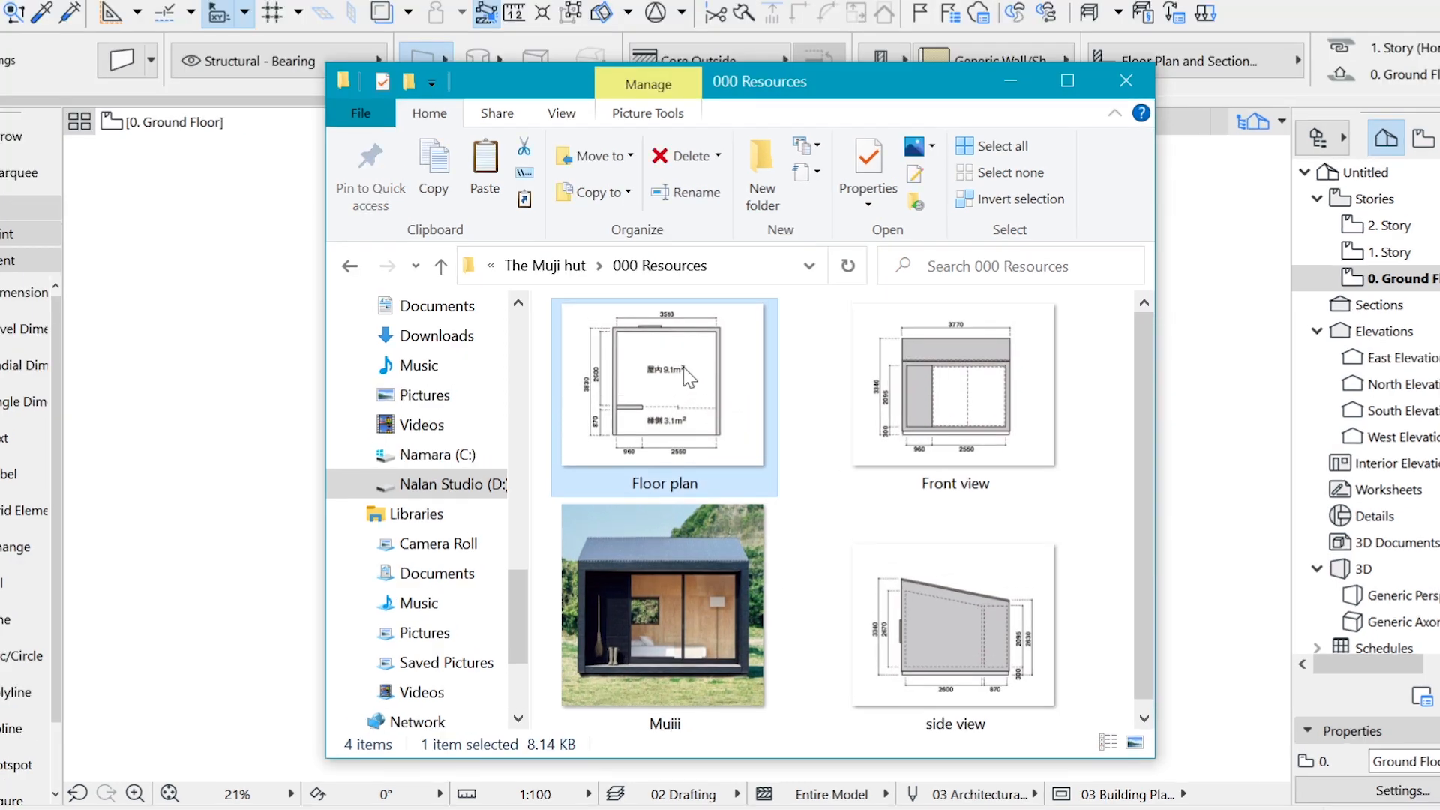
pyautogui.click(944, 390)
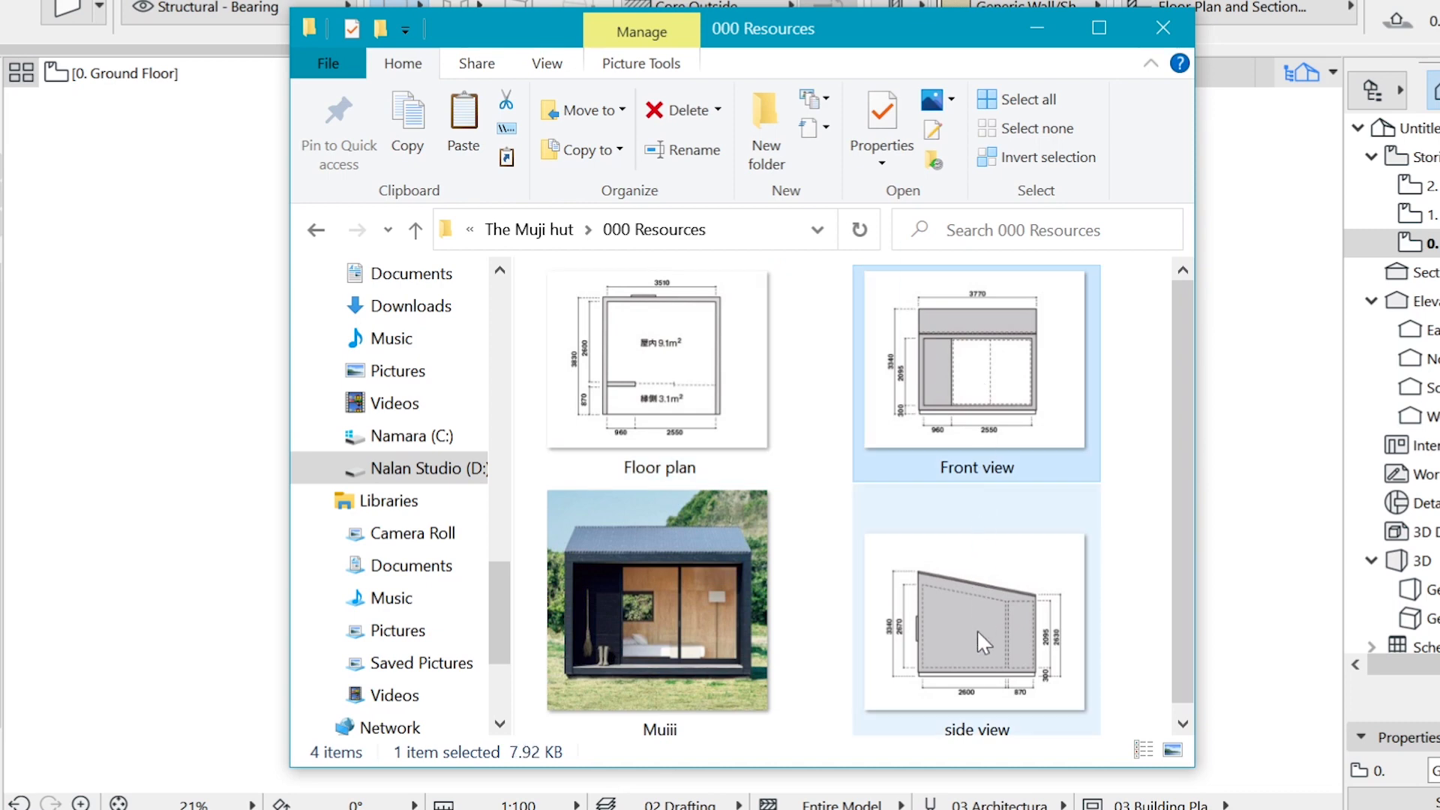
pyautogui.click(961, 624)
pyautogui.click(766, 604)
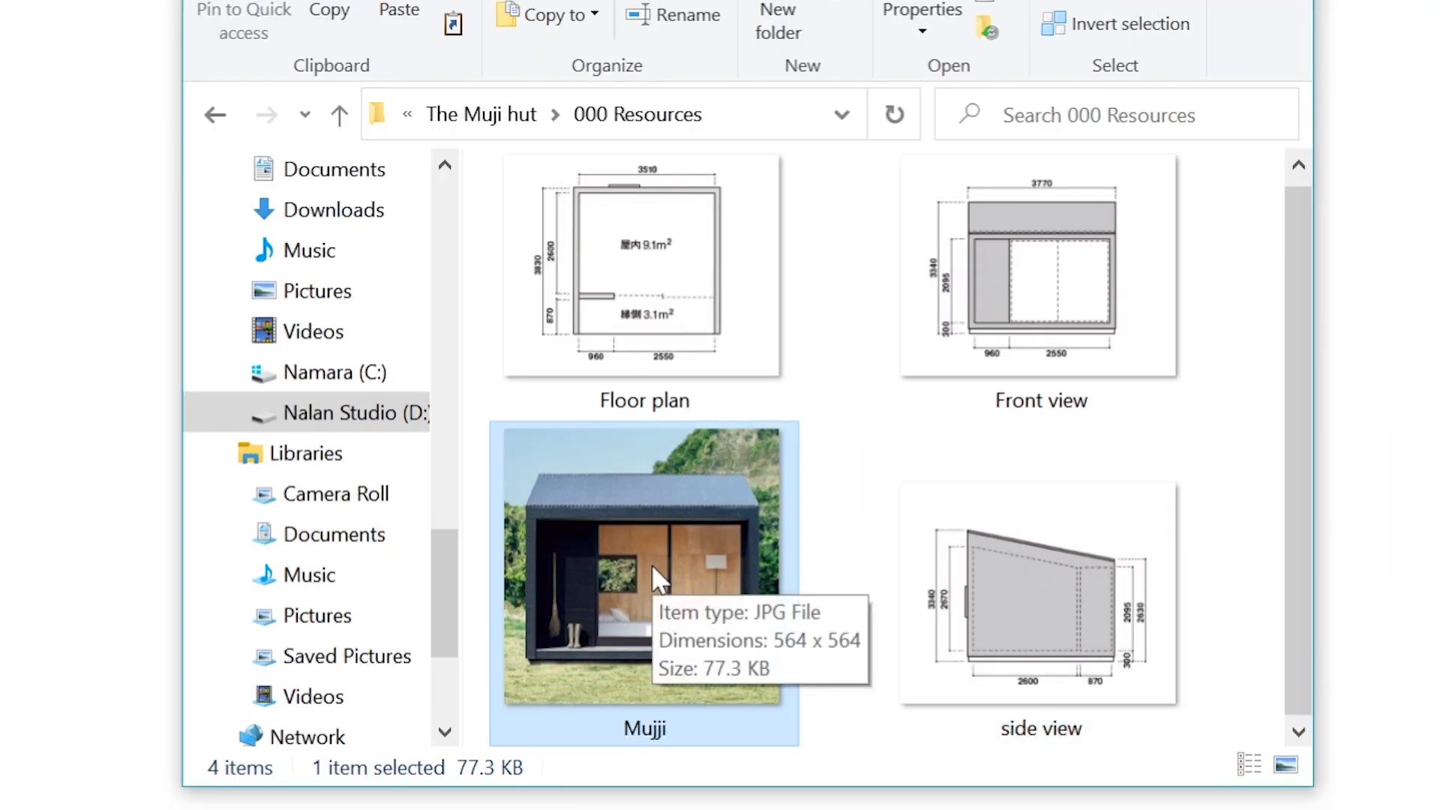
pyautogui.click(625, 324)
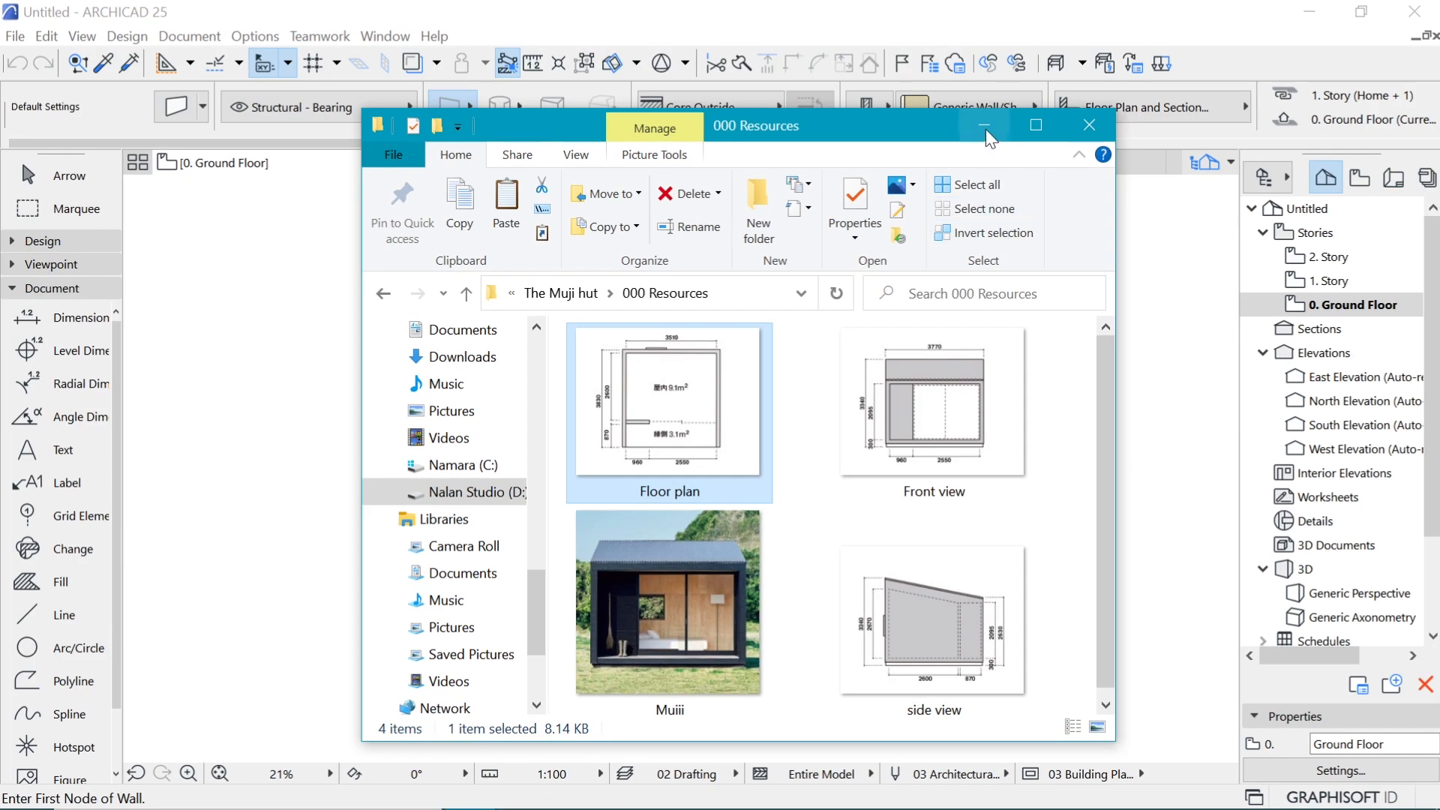
pyautogui.click(985, 129)
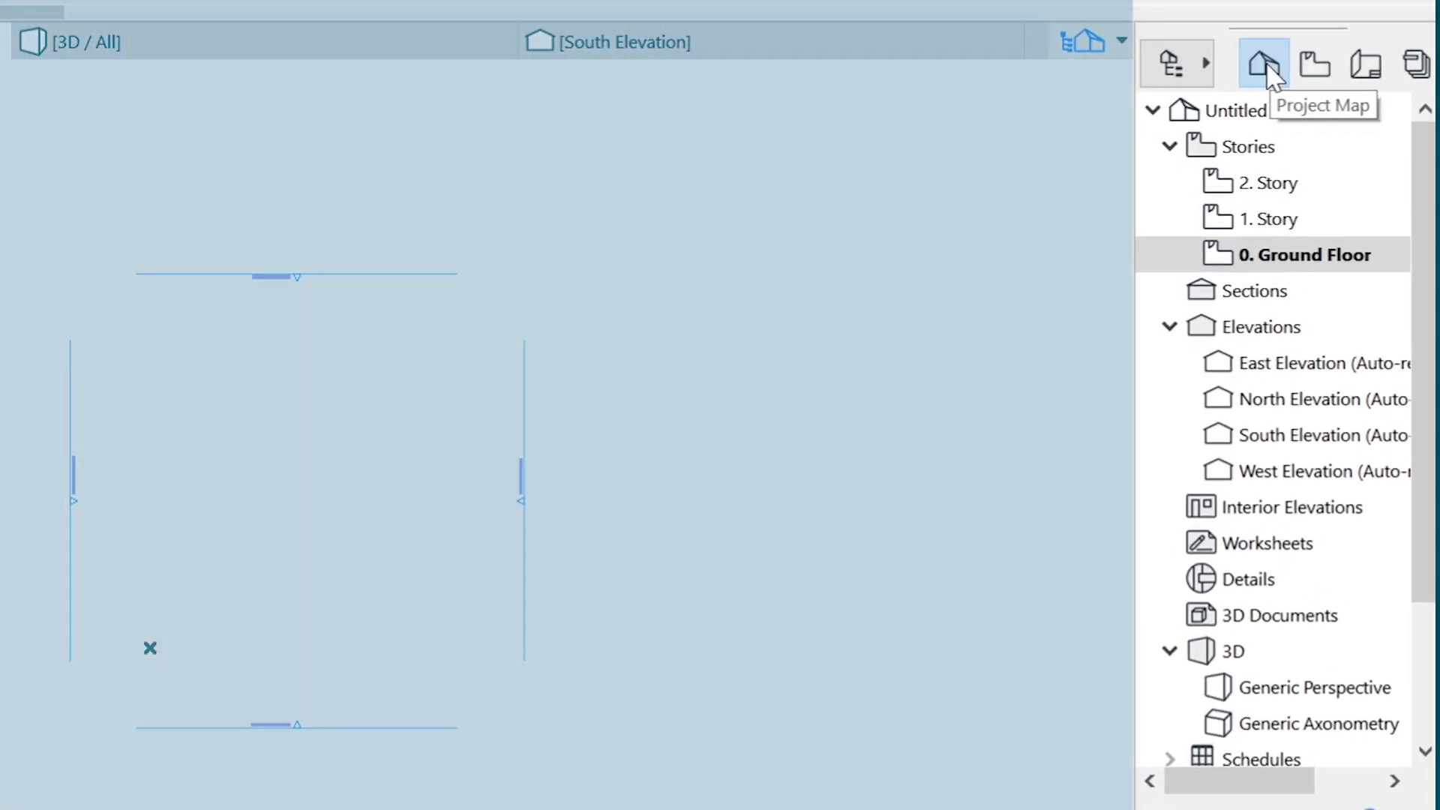
# - Create an independent worksheet named "Floor plan ref" with reference ID W-01
pyautogui.click(1332, 516)
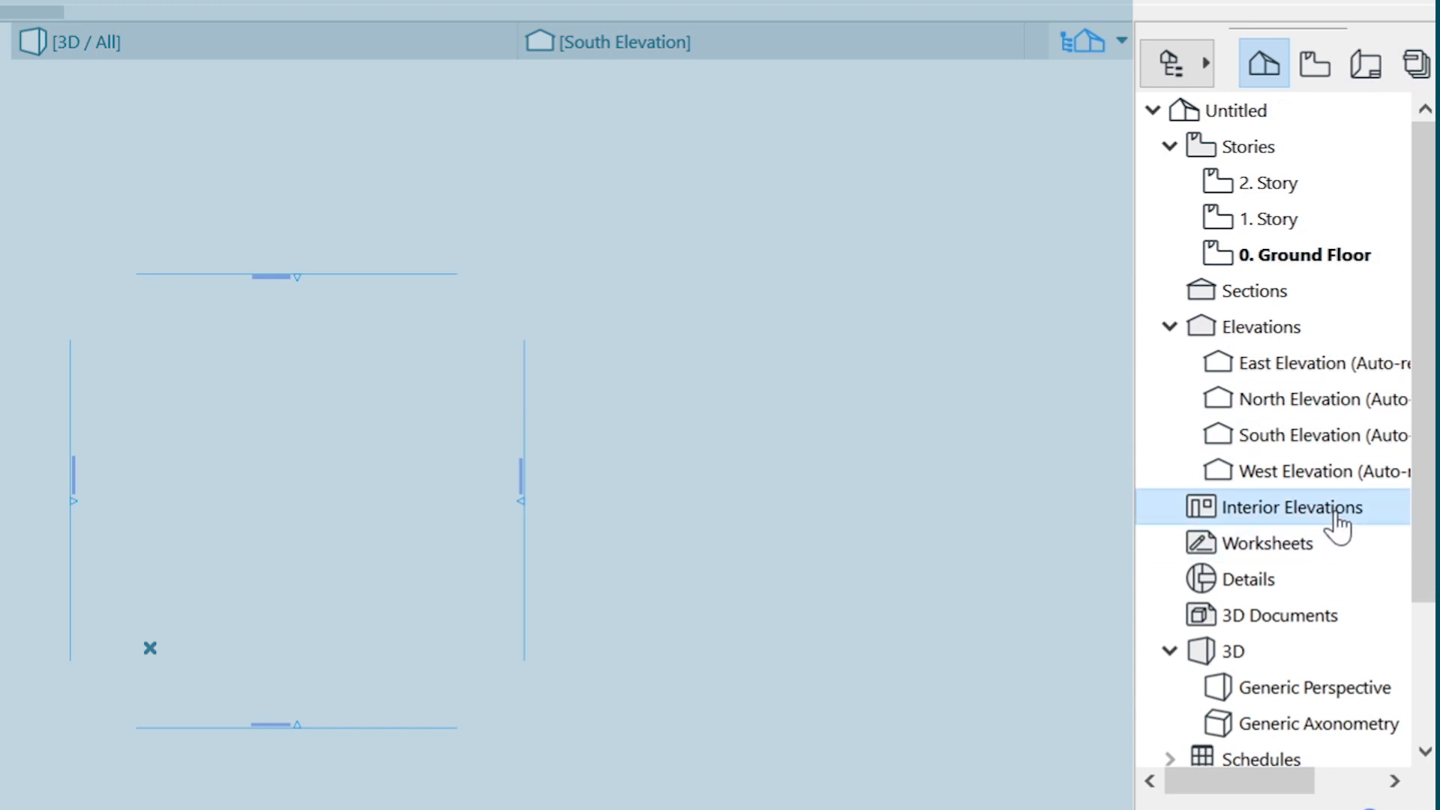
pyautogui.click(1304, 542)
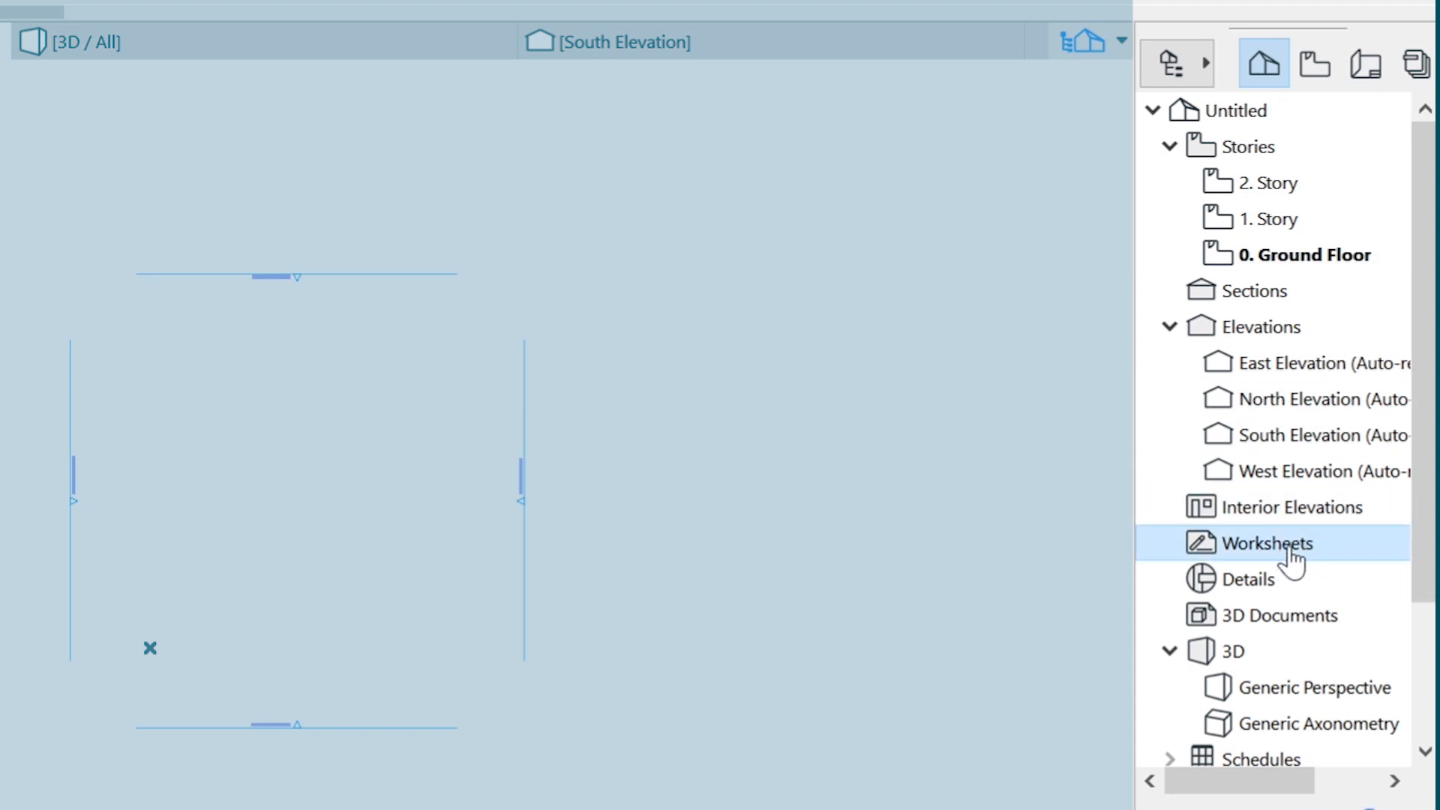
pyautogui.rightClick(1294, 561)
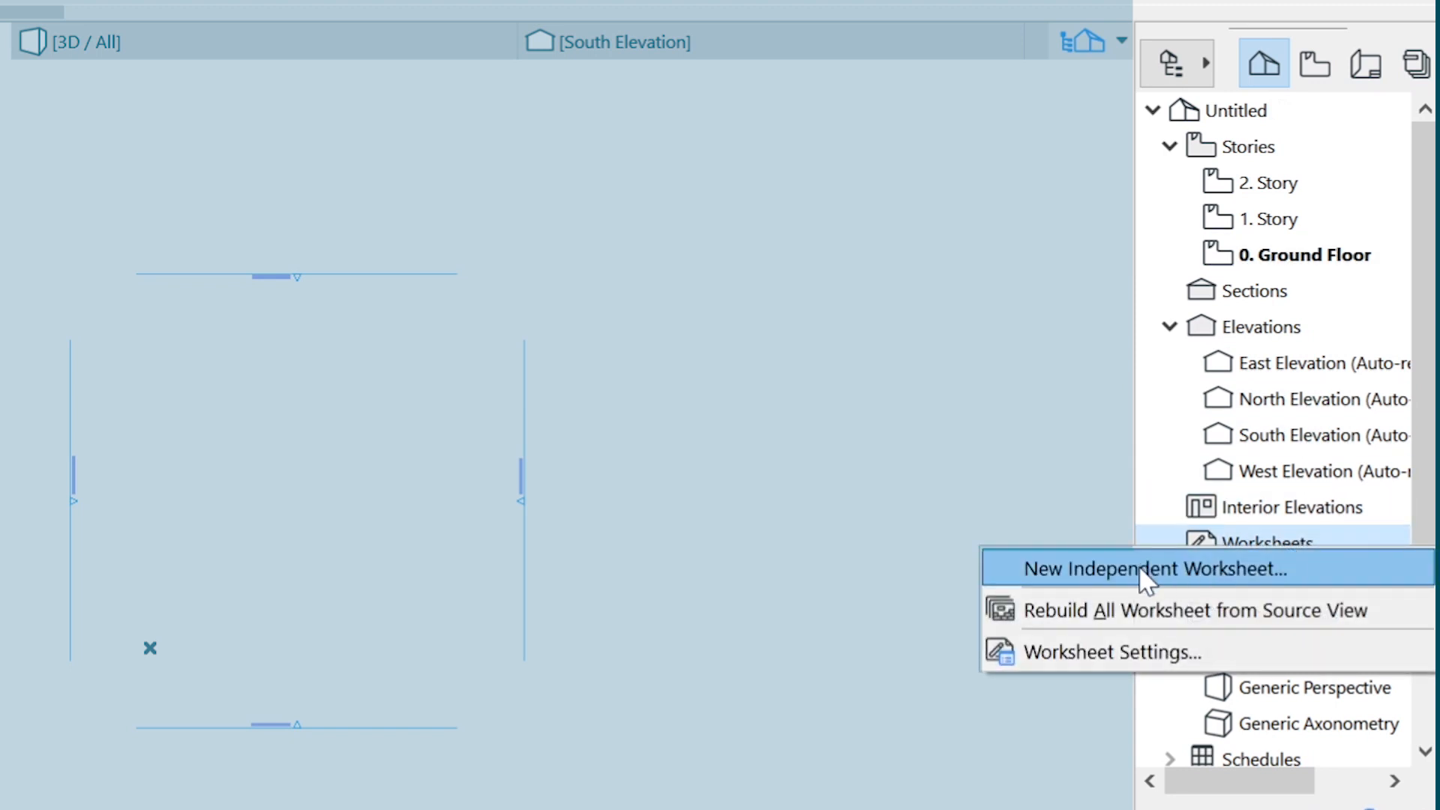
pyautogui.click(1144, 572)
pyautogui.doubleClick(460, 266)
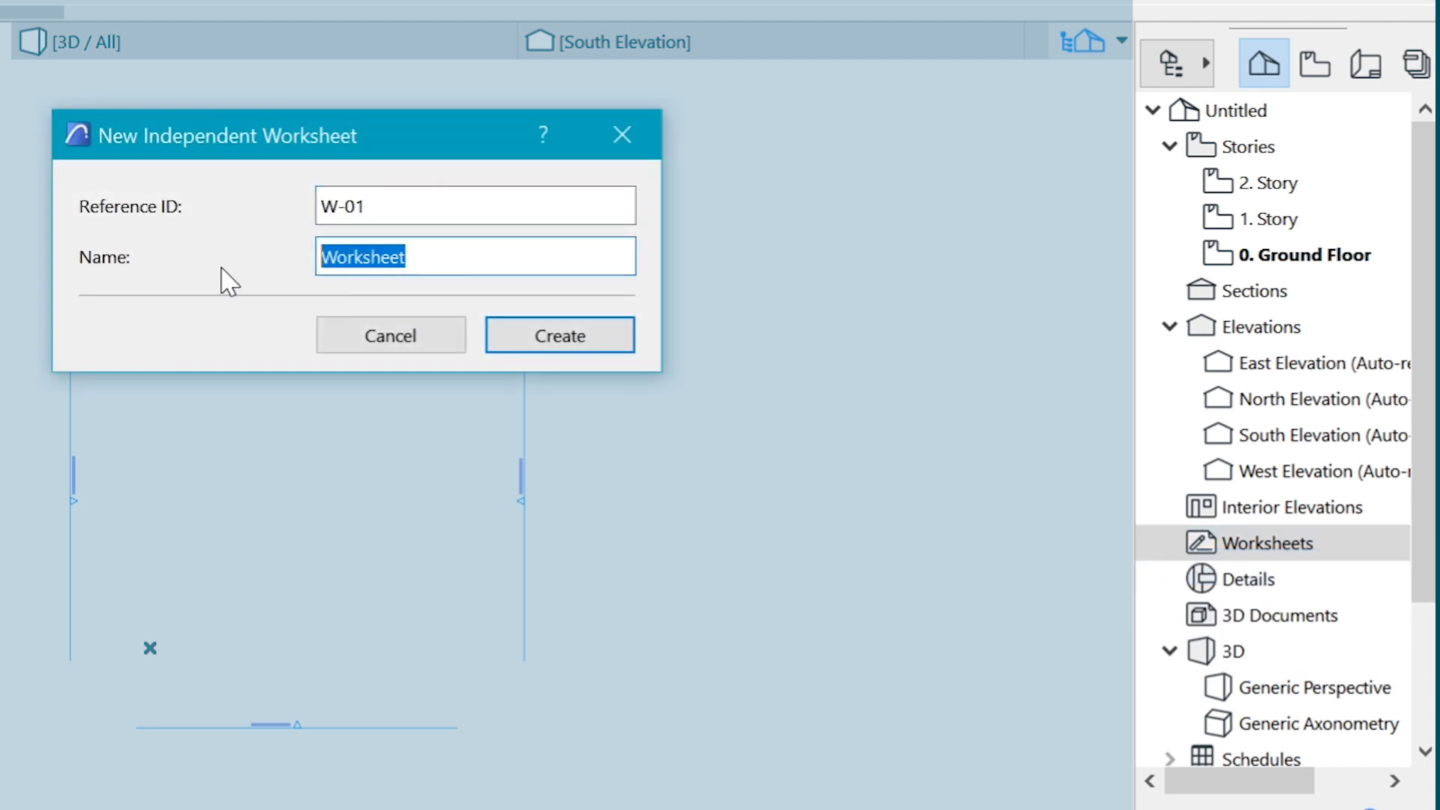
pyautogui.write('Floor ')
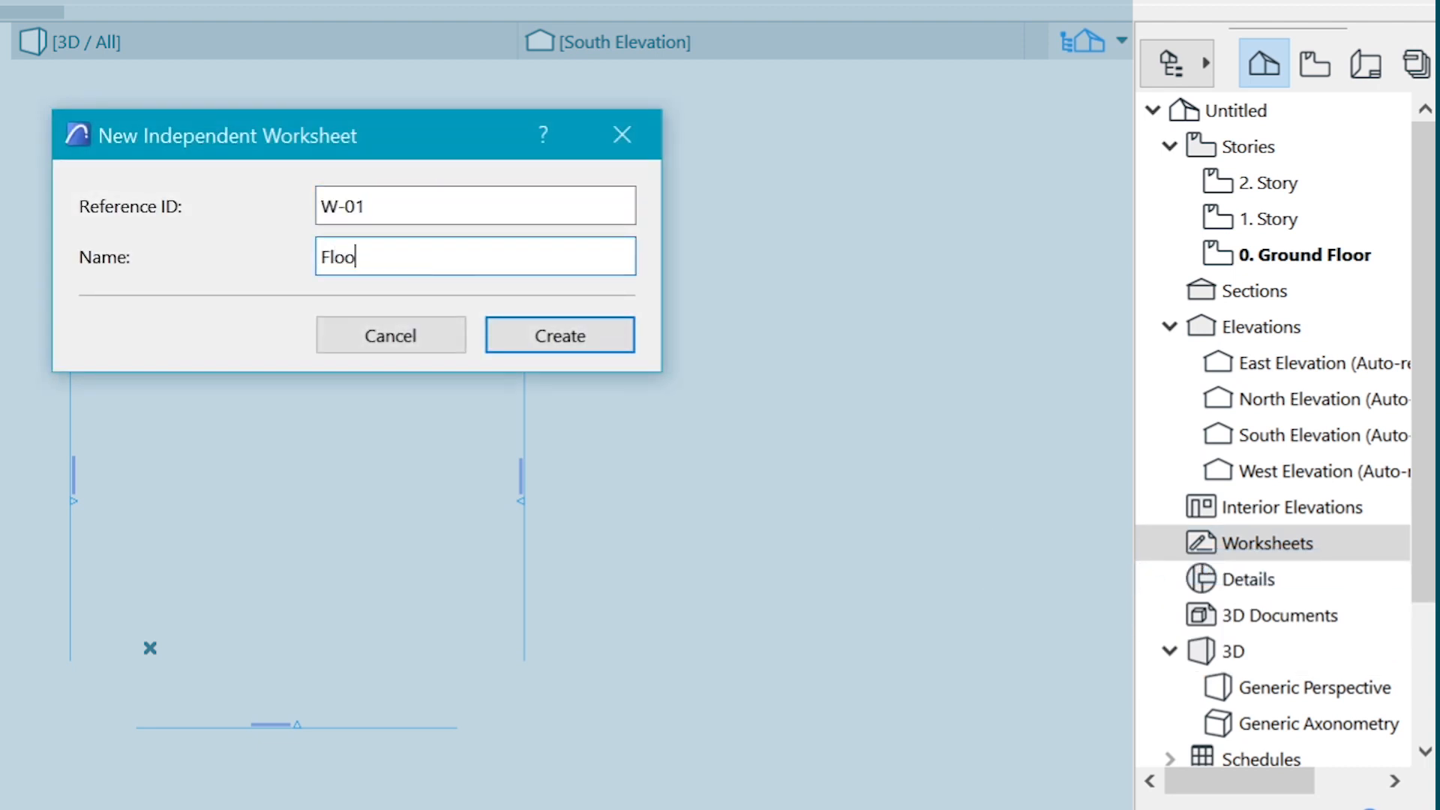
pyautogui.write('plan ref')
pyautogui.click(559, 347)
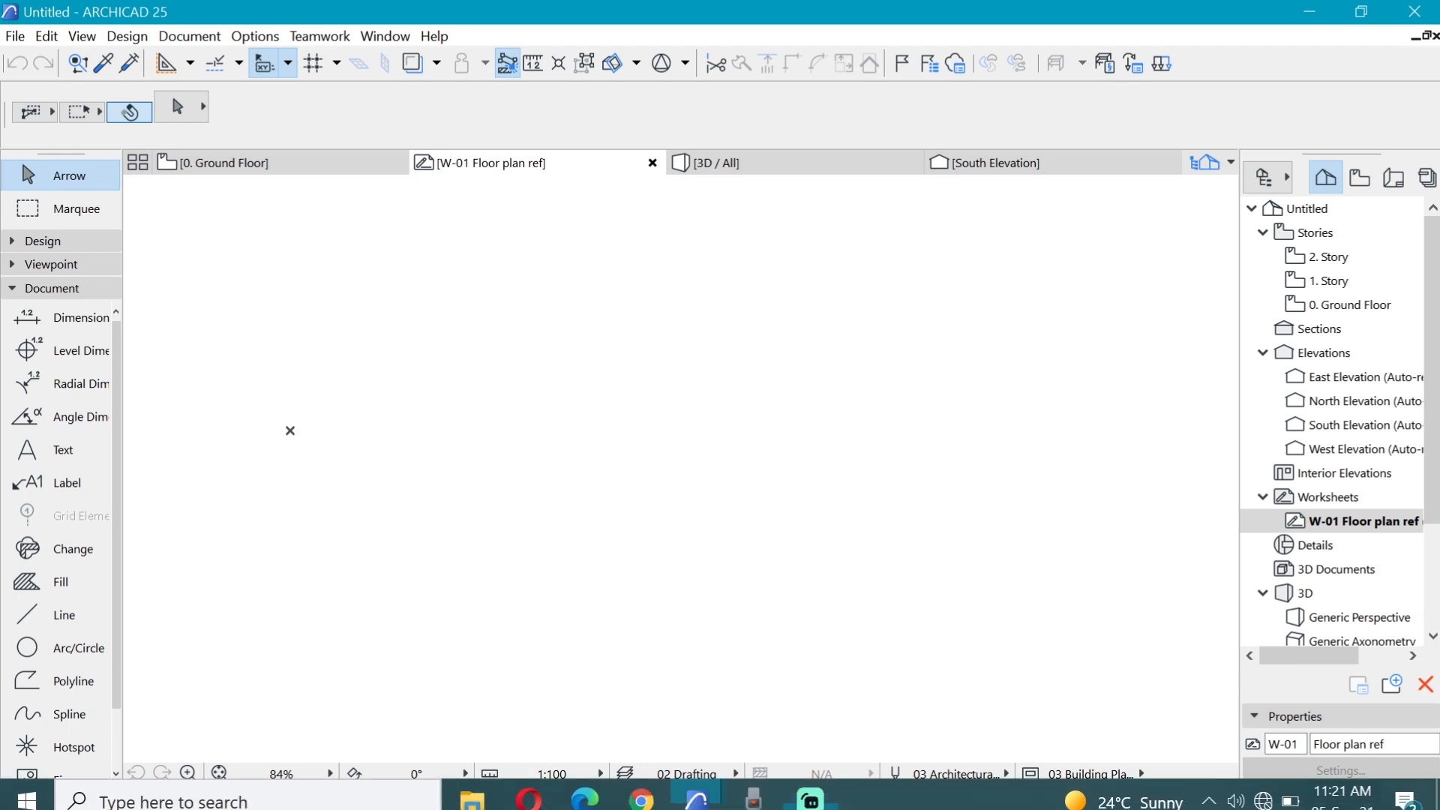
# - Insert the Floor plan image from the 000 Resources folder into the Floor plan ref worksheet
pyautogui.moveTo(472, 788)
pyautogui.click(289, 705)
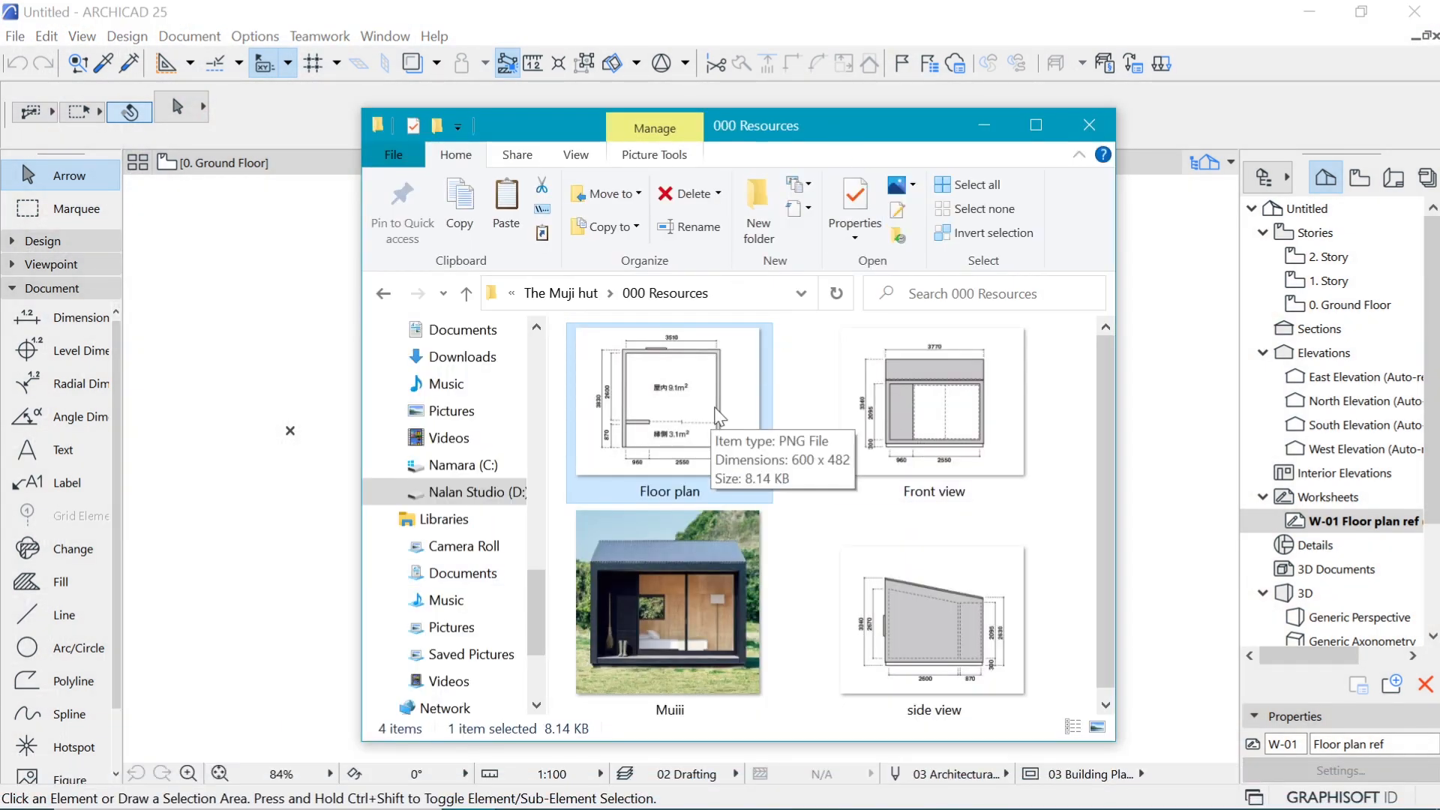
pyautogui.moveTo(718, 416); pyautogui.dragTo(279, 341)
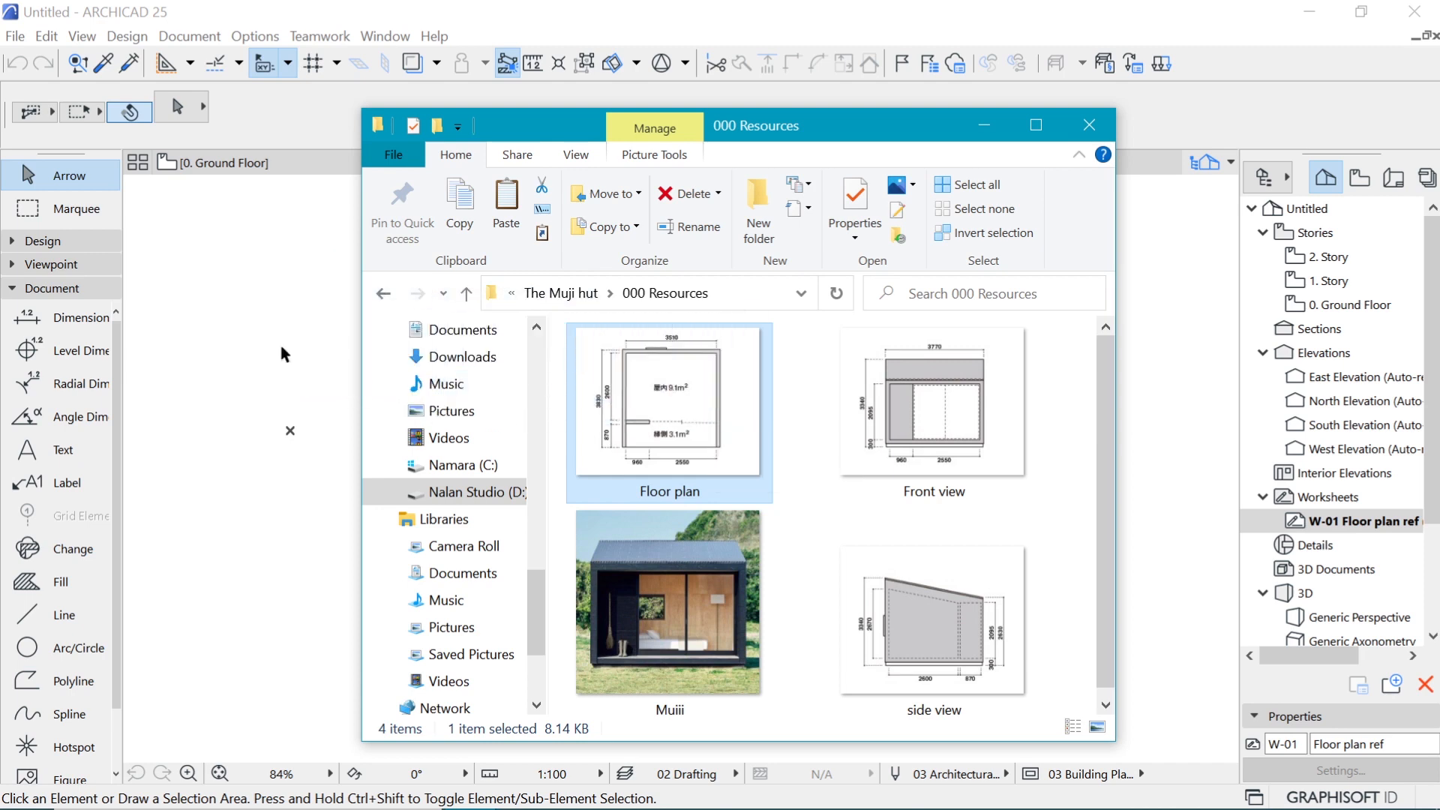
pyautogui.click(991, 129)
pyautogui.scroll(-1, 547, 498)
pyautogui.click(577, 495)
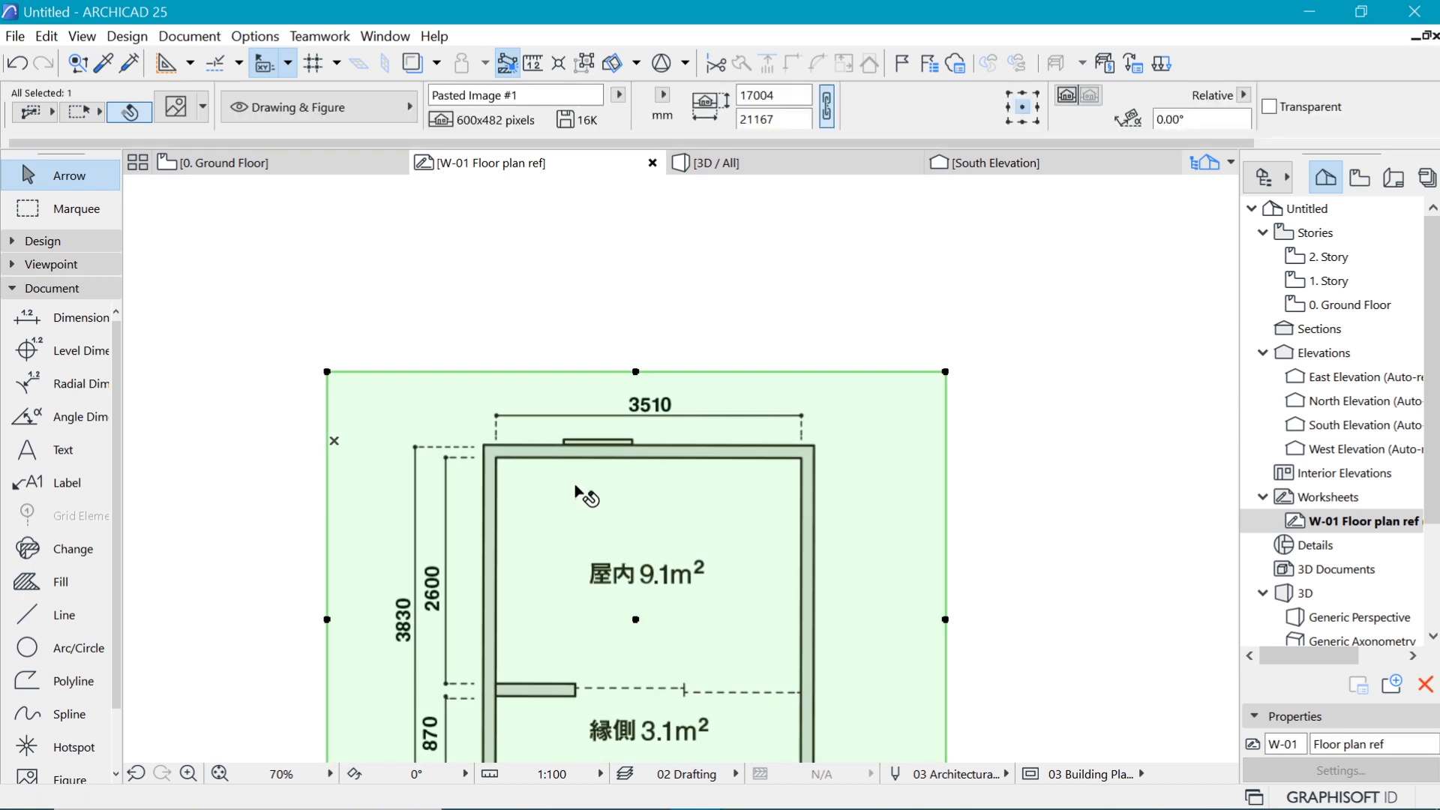
# - Move the floor plan image aside so it sits clear of the project origin
pyautogui.scroll(-3, 636, 440)
pyautogui.hotkey('ctrl', 'd')
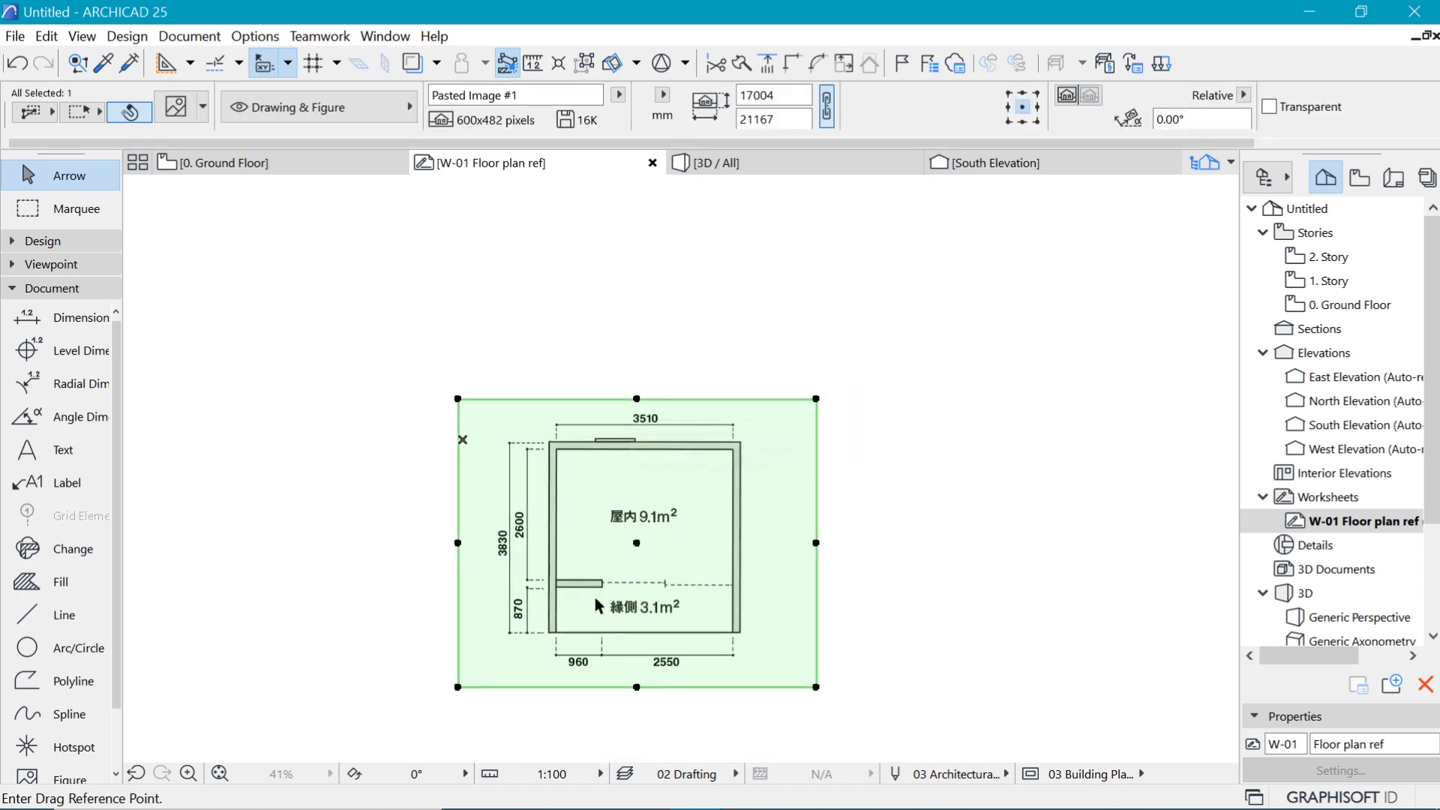
pyautogui.scroll(1, 426, 587)
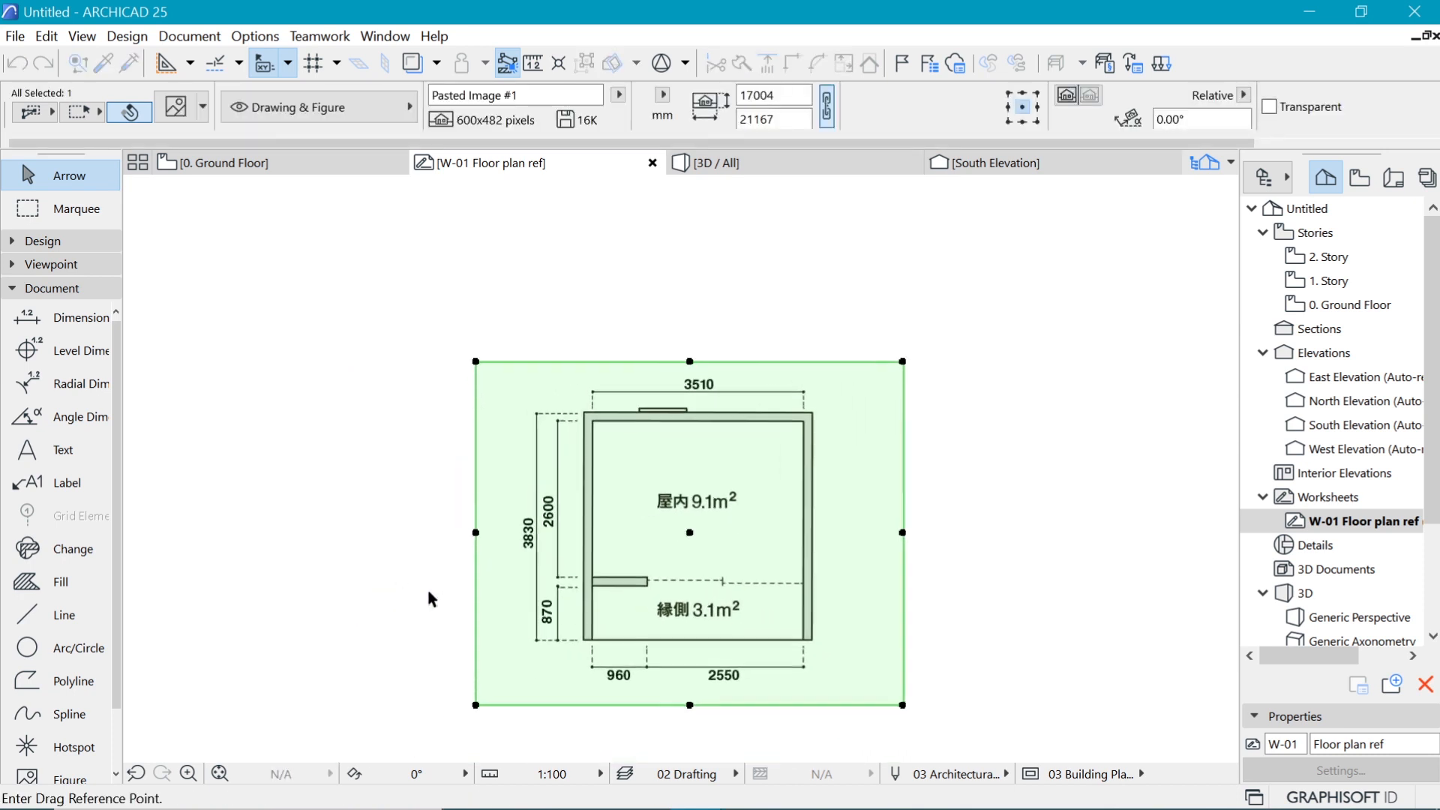
pyautogui.click(591, 642)
pyautogui.click(726, 417)
pyautogui.click(445, 496)
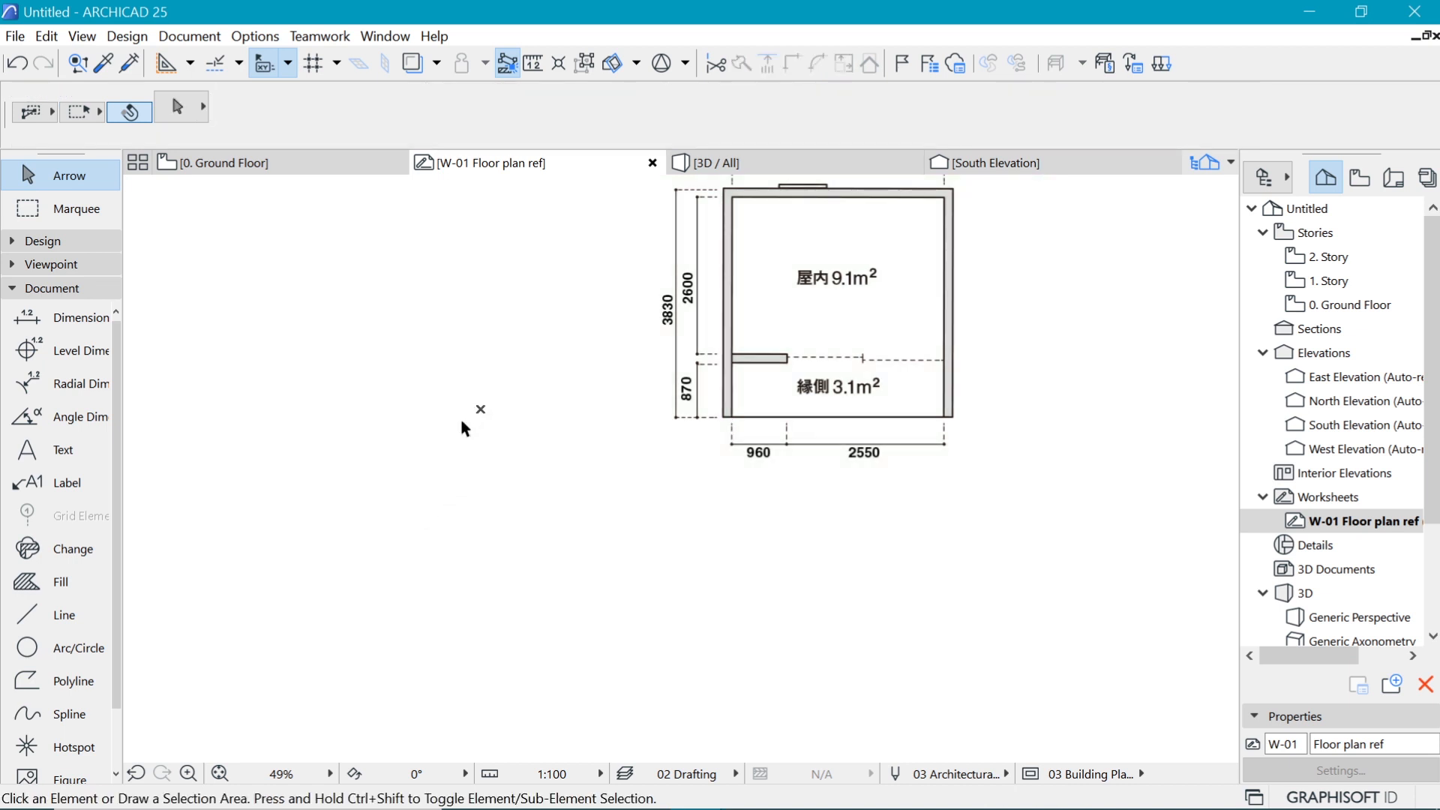
# - Move the floor plan image so the outer lower-left wall corner lands on the project origin
pyautogui.click(726, 420)
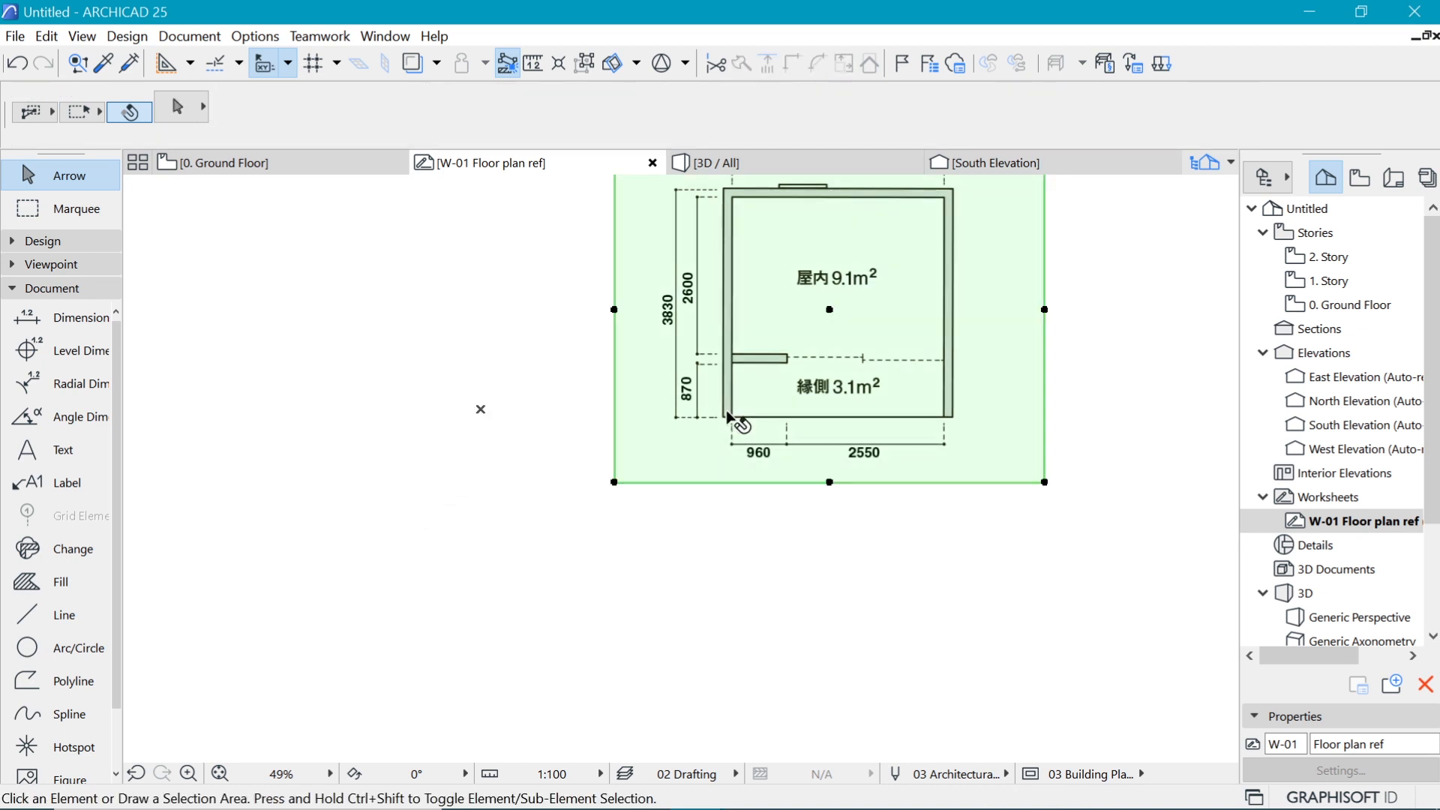
pyautogui.hotkey('ctrl', 'd')
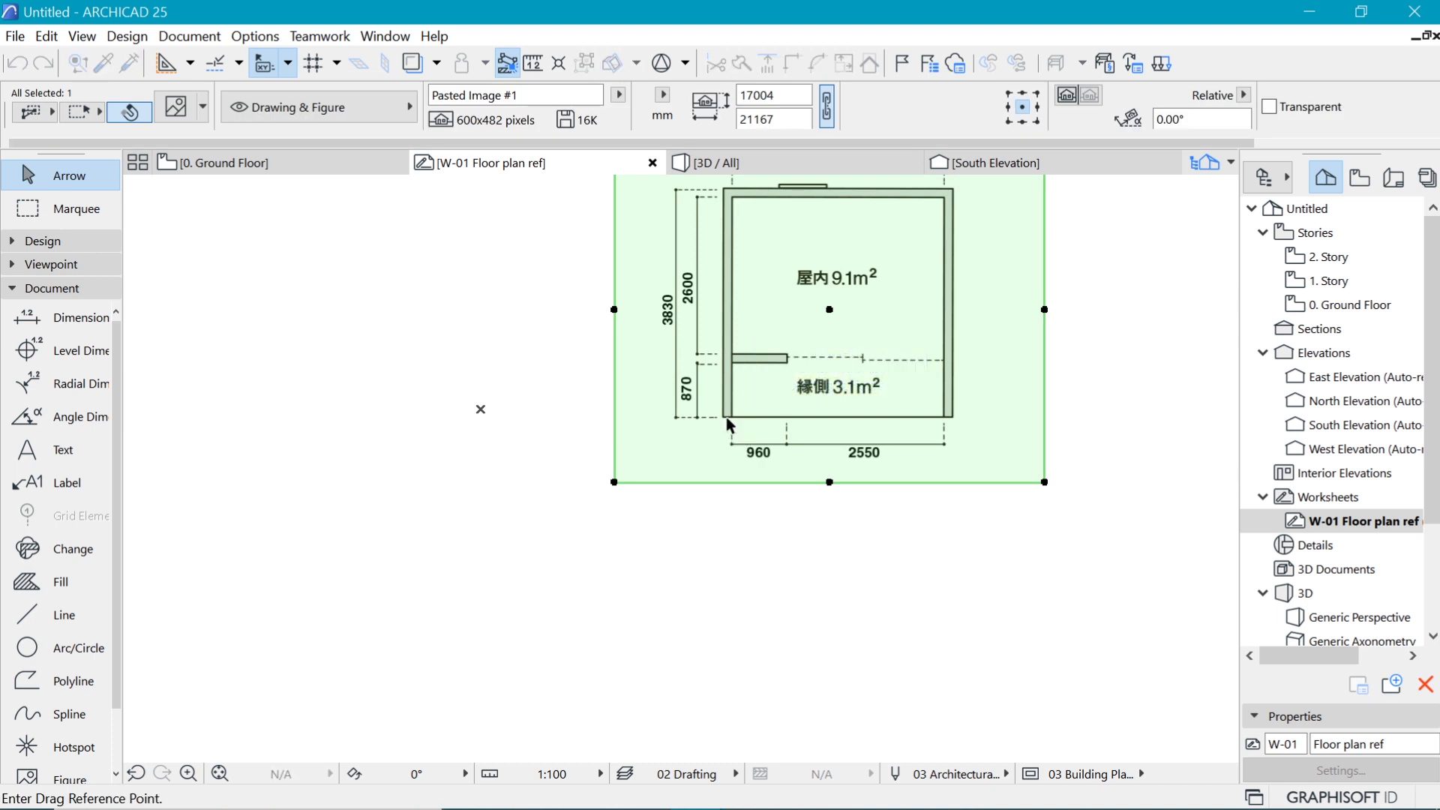
pyautogui.click(724, 416)
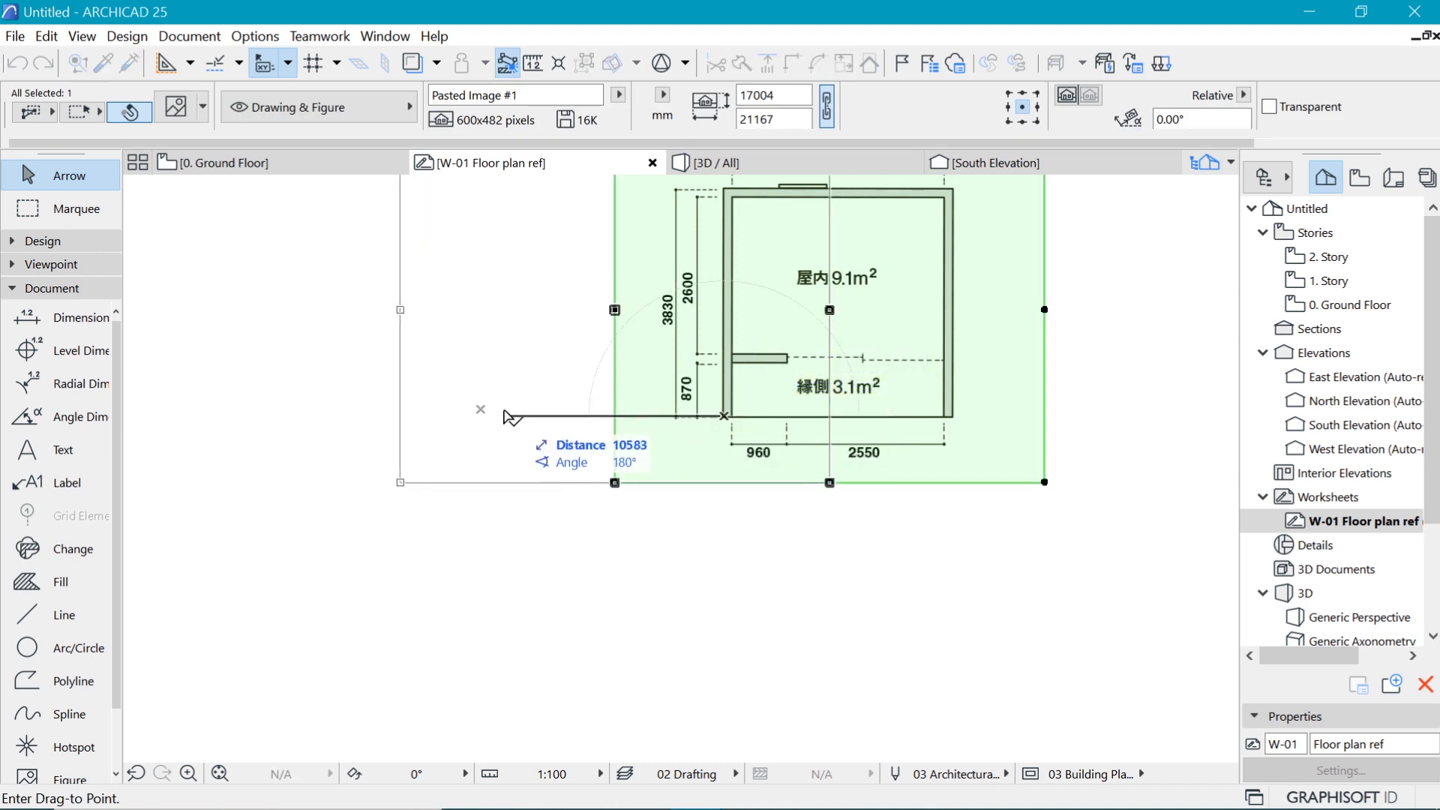
pyautogui.click(480, 409)
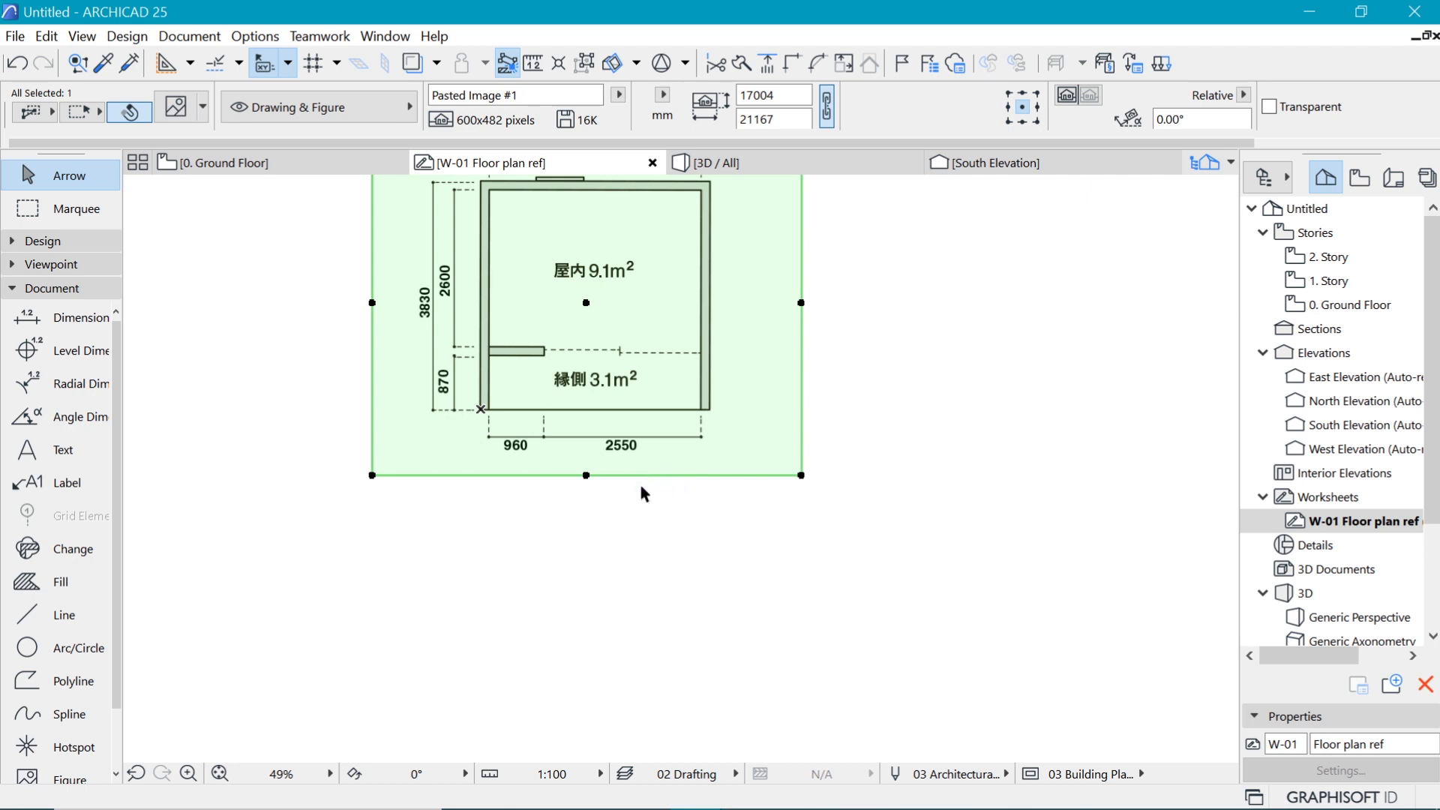
pyautogui.scroll(-2, 642, 487)
pyautogui.scroll(1, 592, 385)
pyautogui.click(837, 375)
pyautogui.scroll(3, 586, 414)
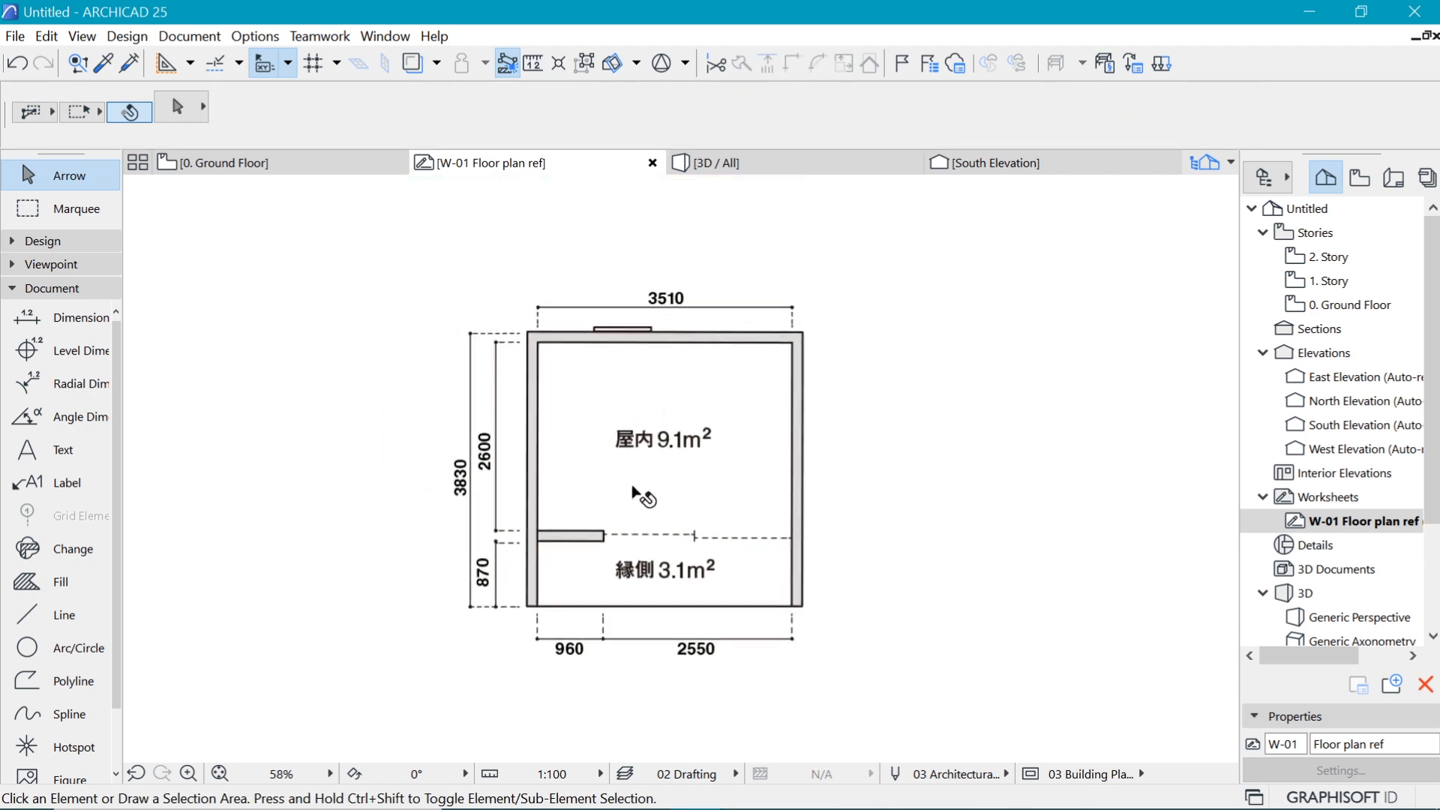
pyautogui.scroll(1, 634, 490)
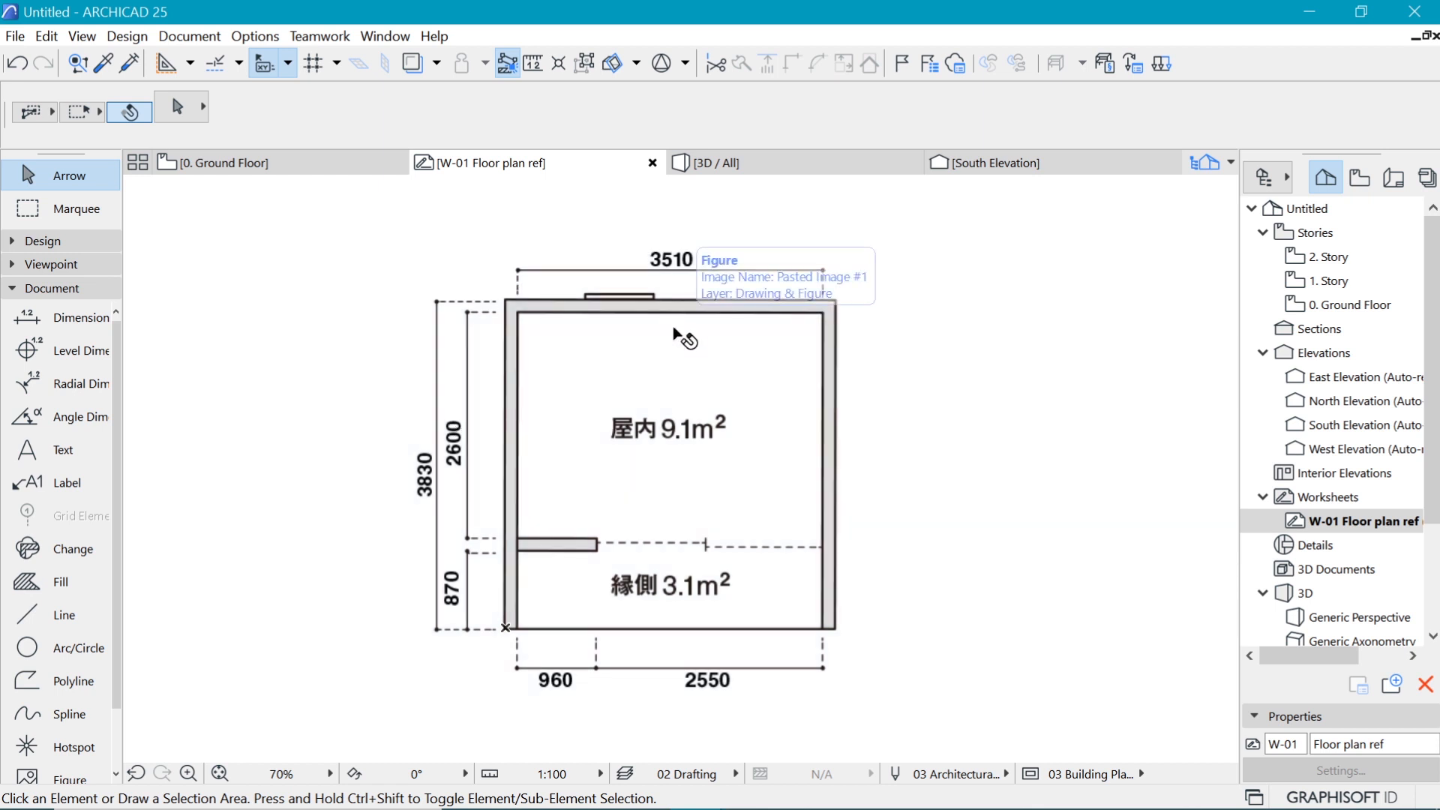
# - Set the Line tool to draw with red pen 20
pyautogui.click(33, 616)
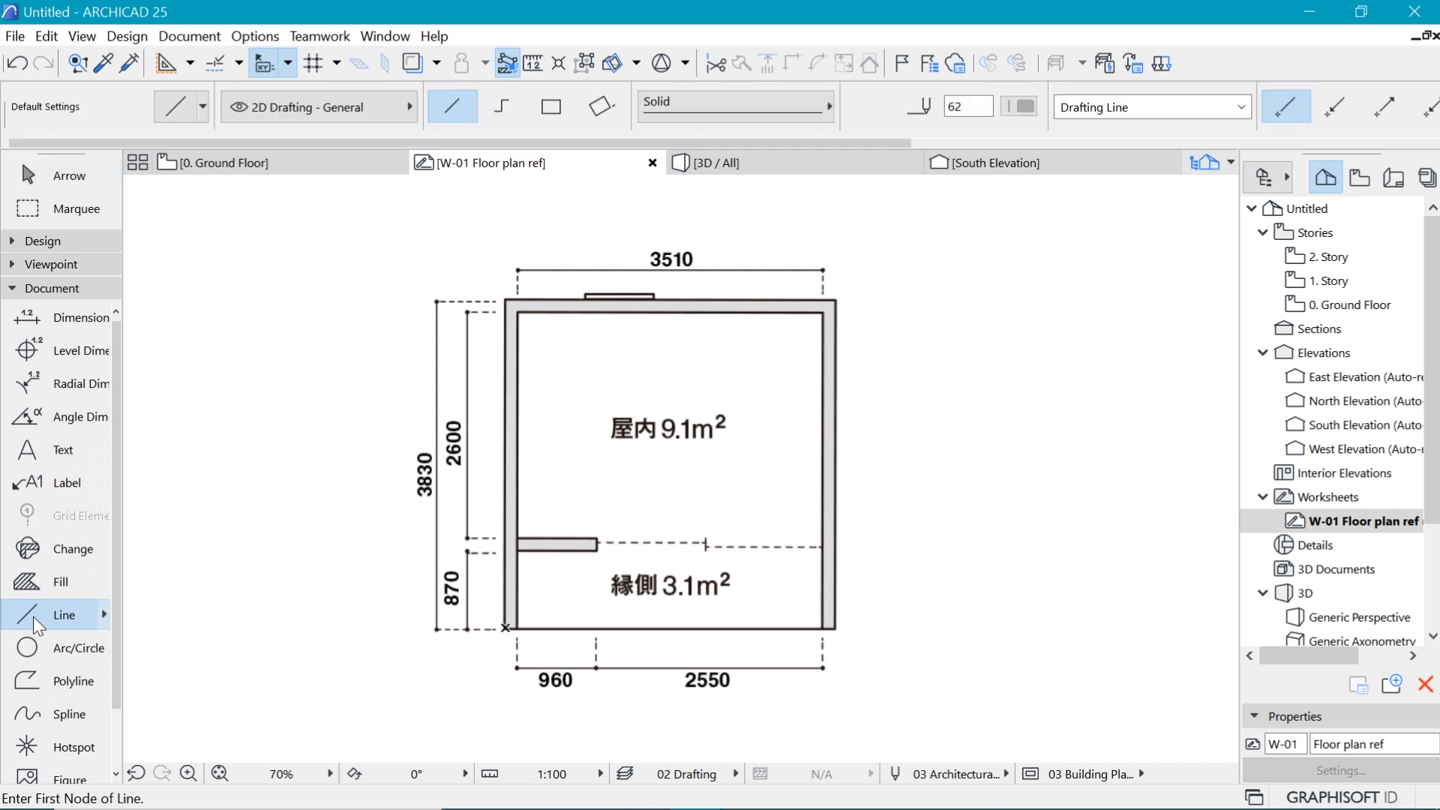
pyautogui.click(1019, 106)
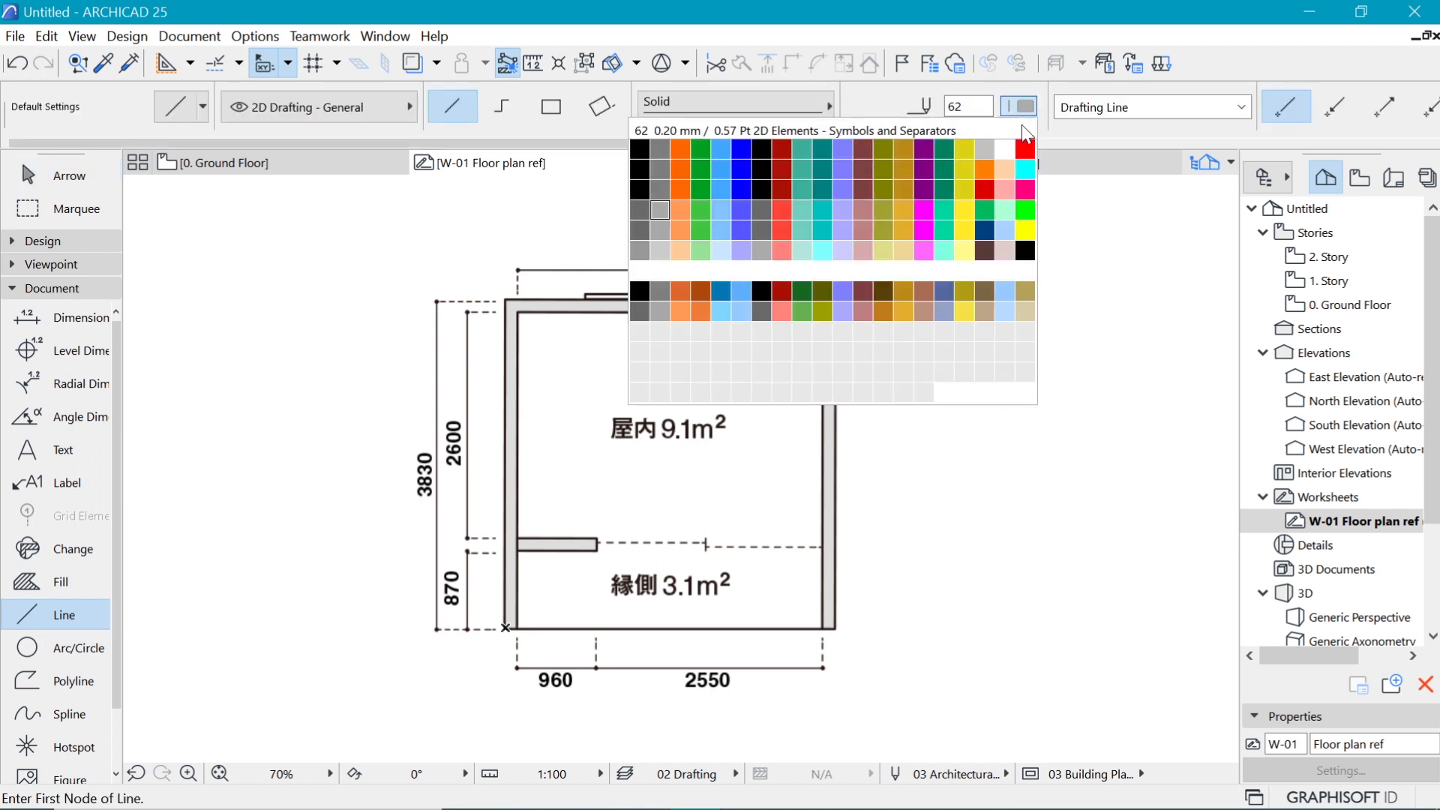
pyautogui.click(1025, 147)
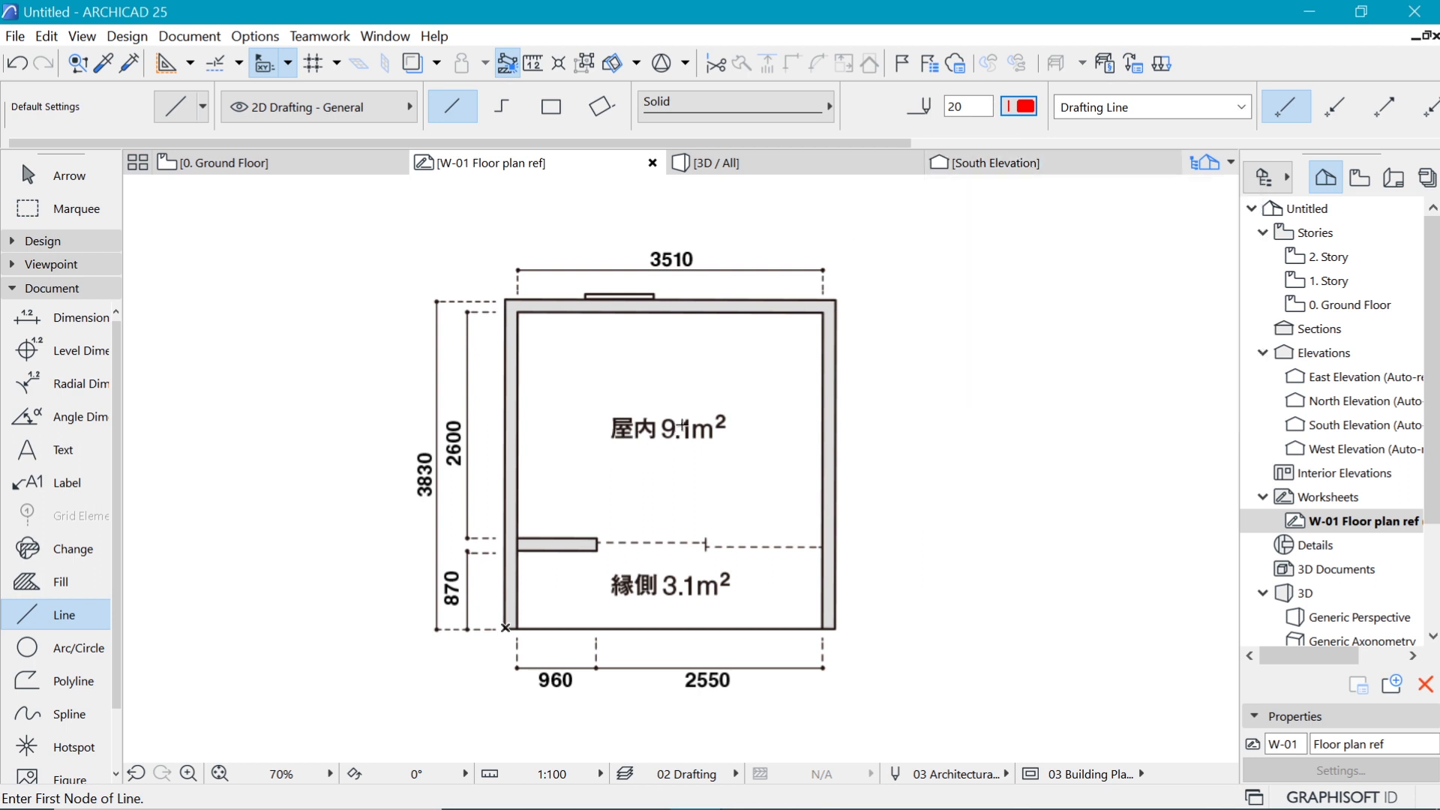
# - Draw a vertical 3830 mm reference line upward from the plan's outer lower-left wall corner
pyautogui.scroll(2, 685, 414)
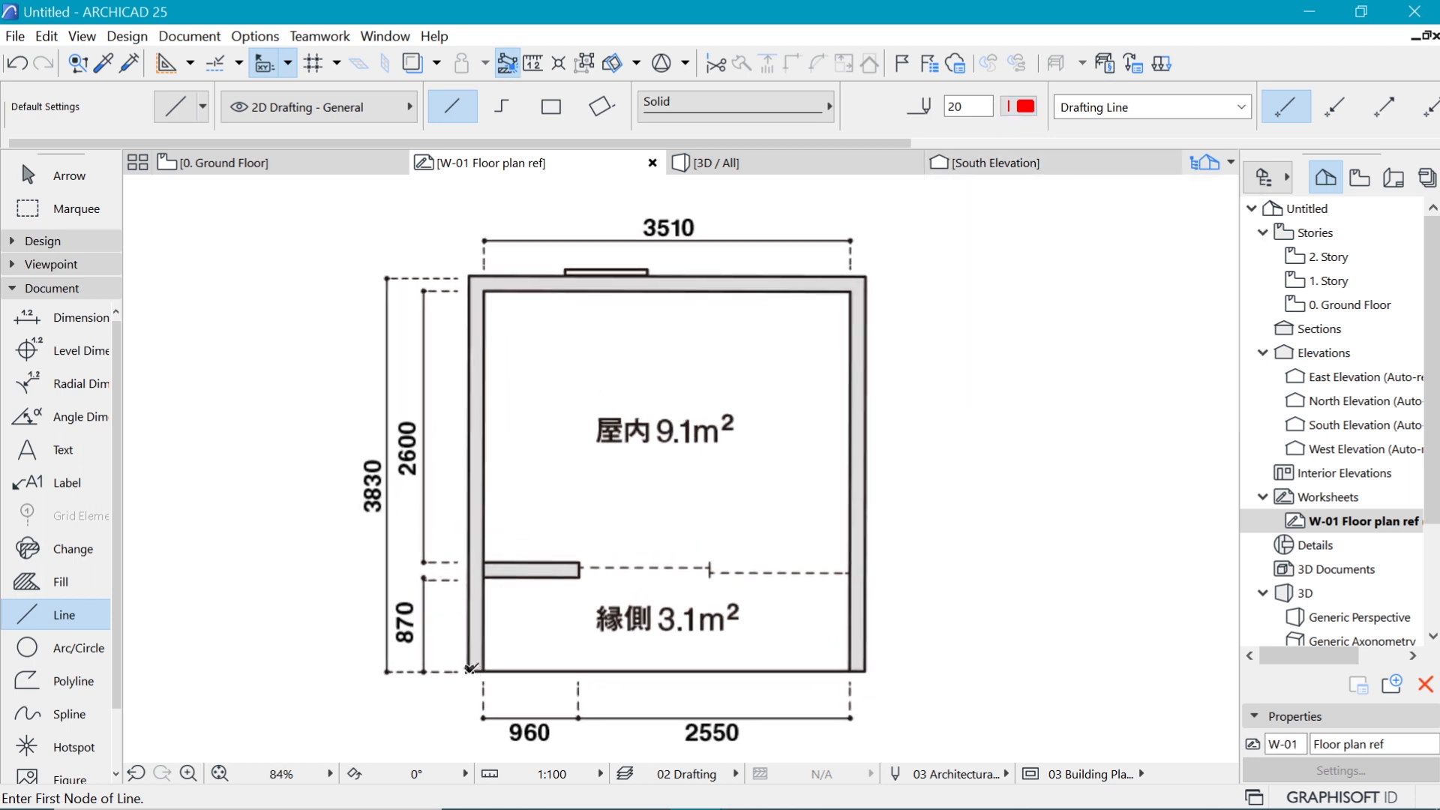
pyautogui.click(470, 667)
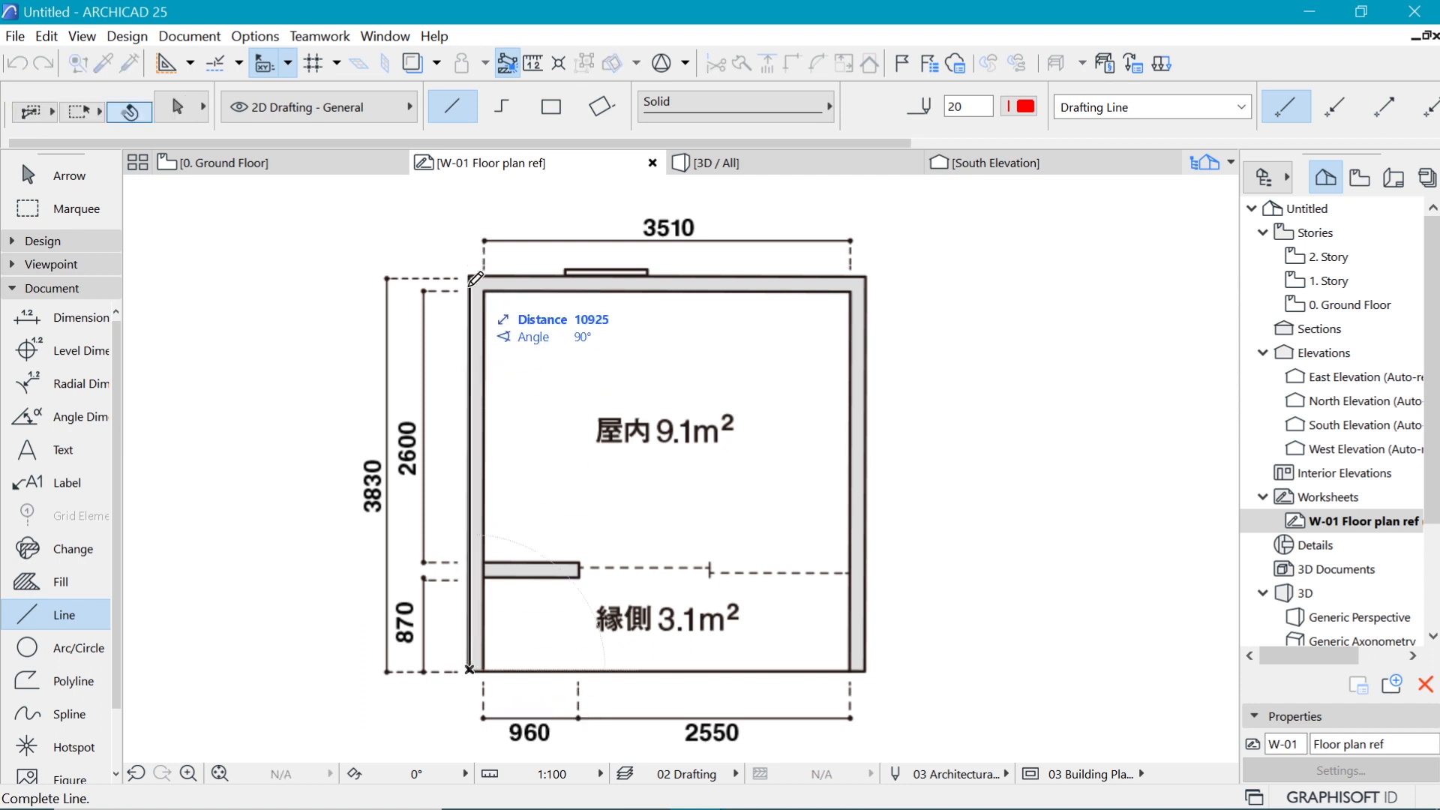
pyautogui.press('Tab')
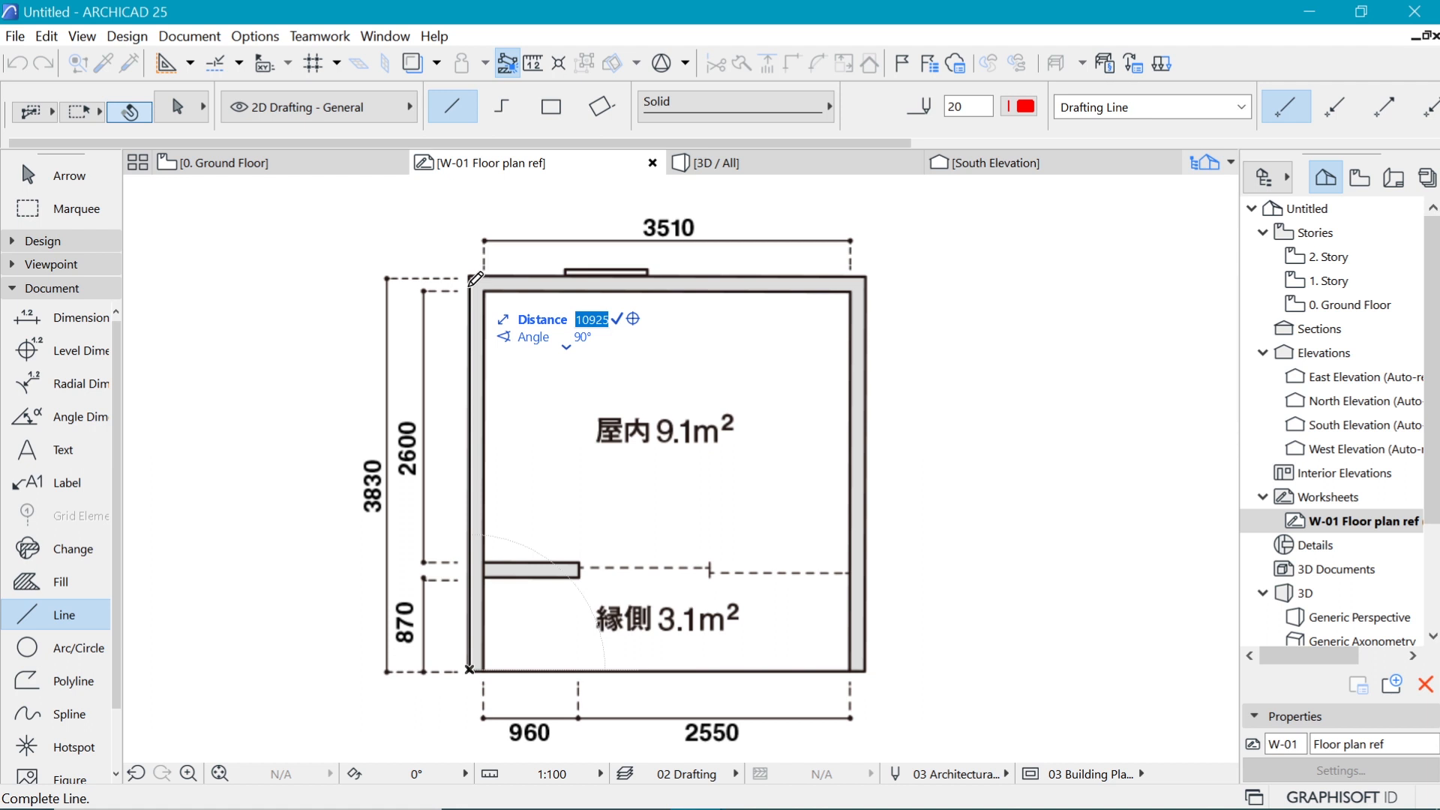
pyautogui.write('3')
pyautogui.write('9')
pyautogui.write('30')
pyautogui.press('Return')
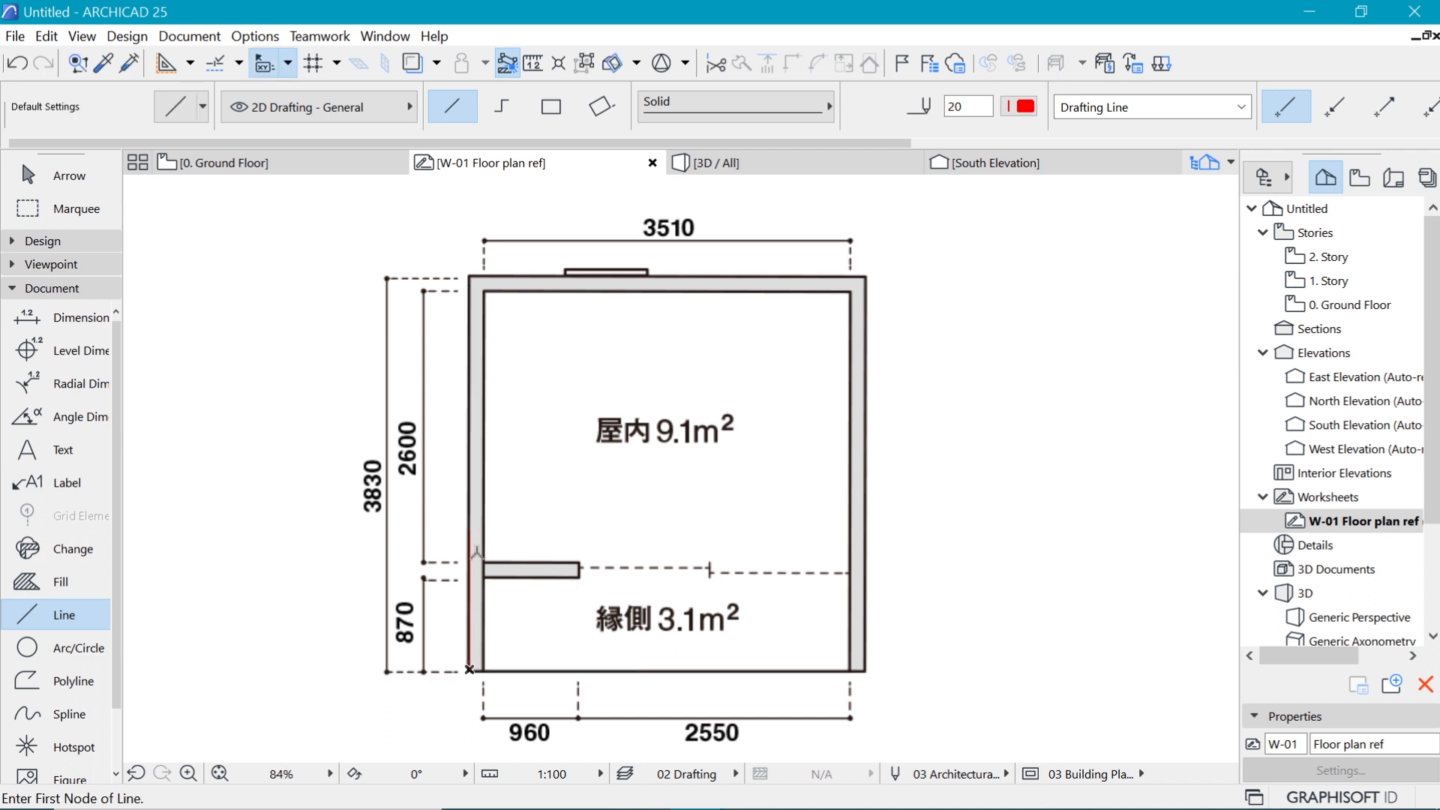
# - Move the floor plan image slightly to the right, clear of the red reference line
pyautogui.keyDown('shift'); pyautogui.click(498, 571); pyautogui.keyUp('shift')
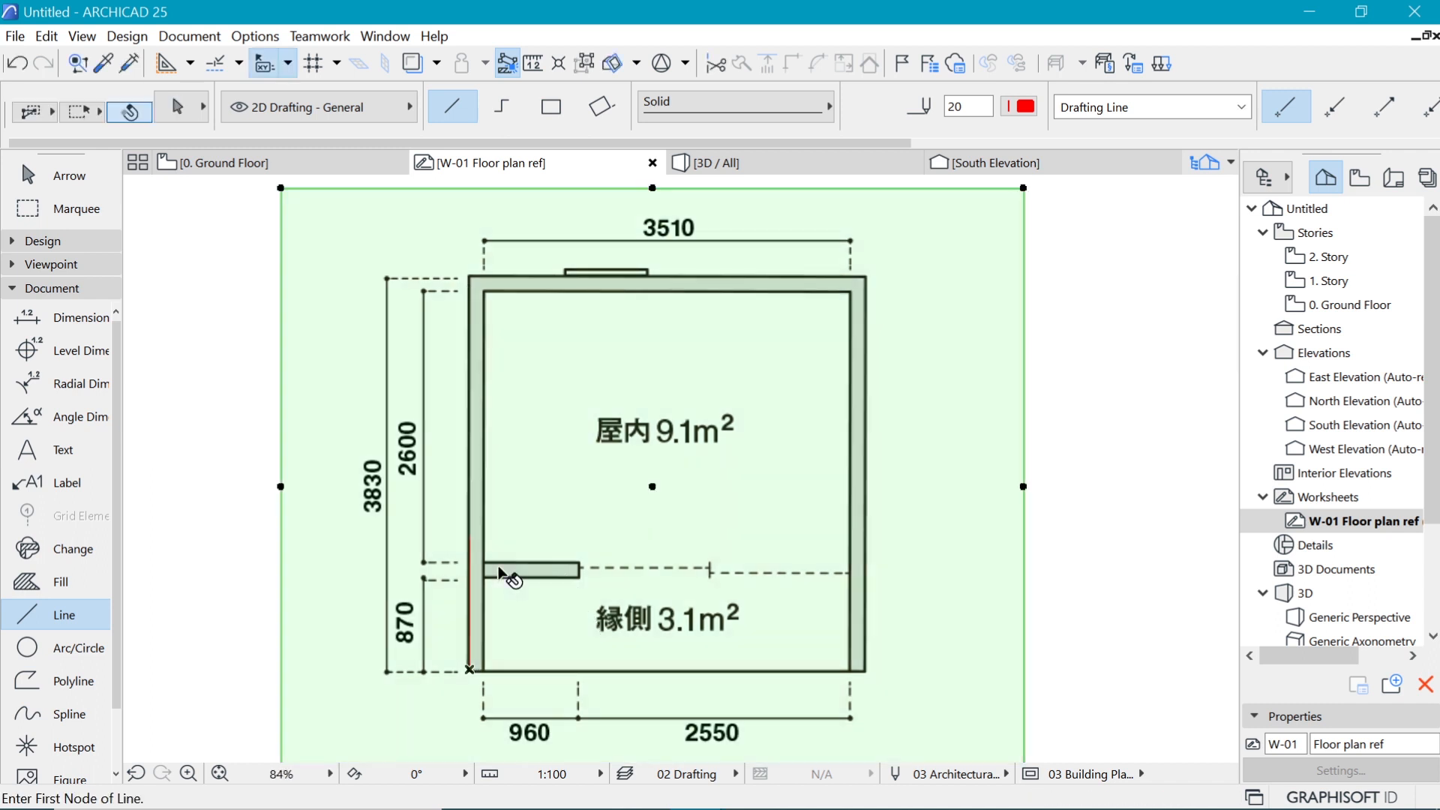
pyautogui.hotkey('ctrl', 'd')
pyautogui.click(488, 494)
pyautogui.click(508, 496)
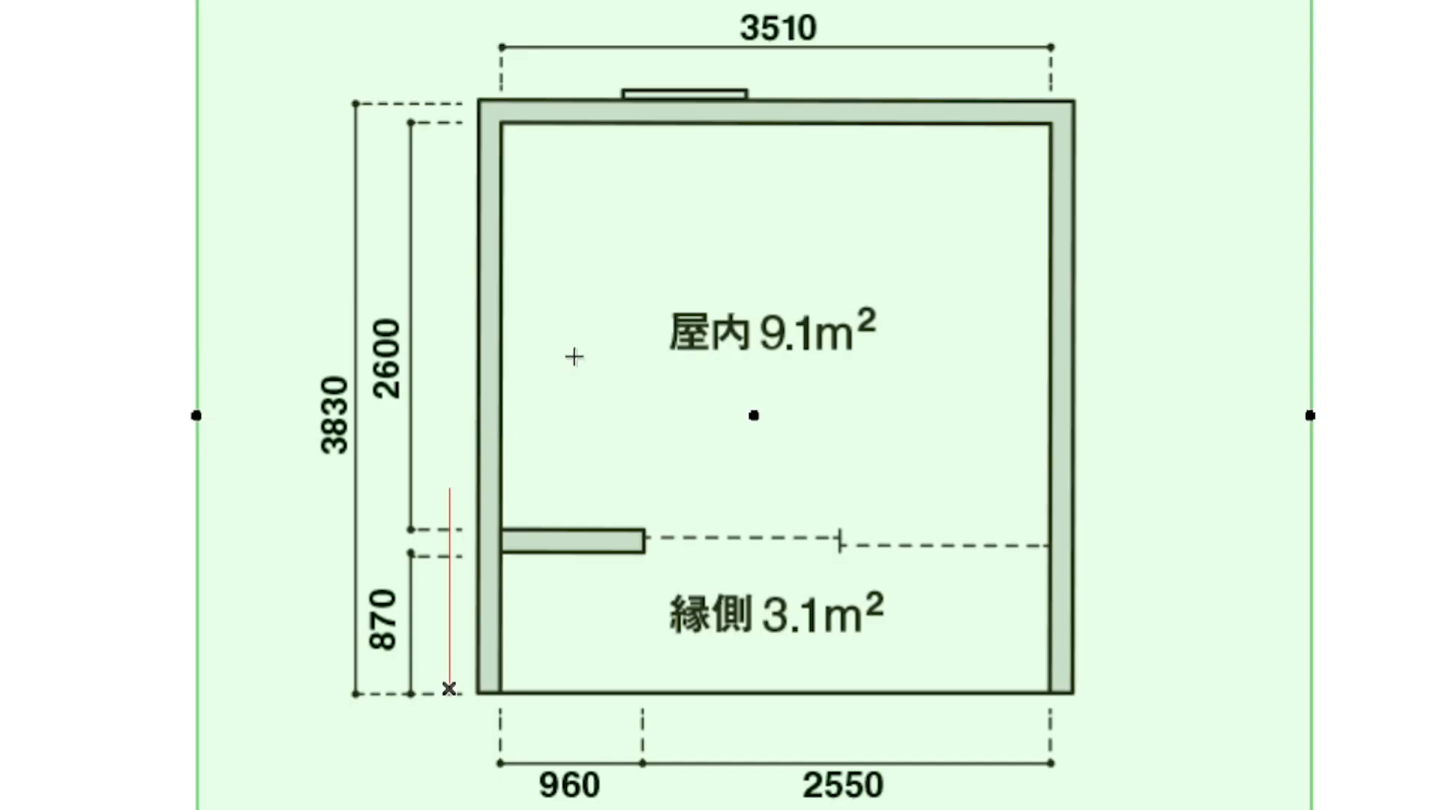
pyautogui.press('Escape')
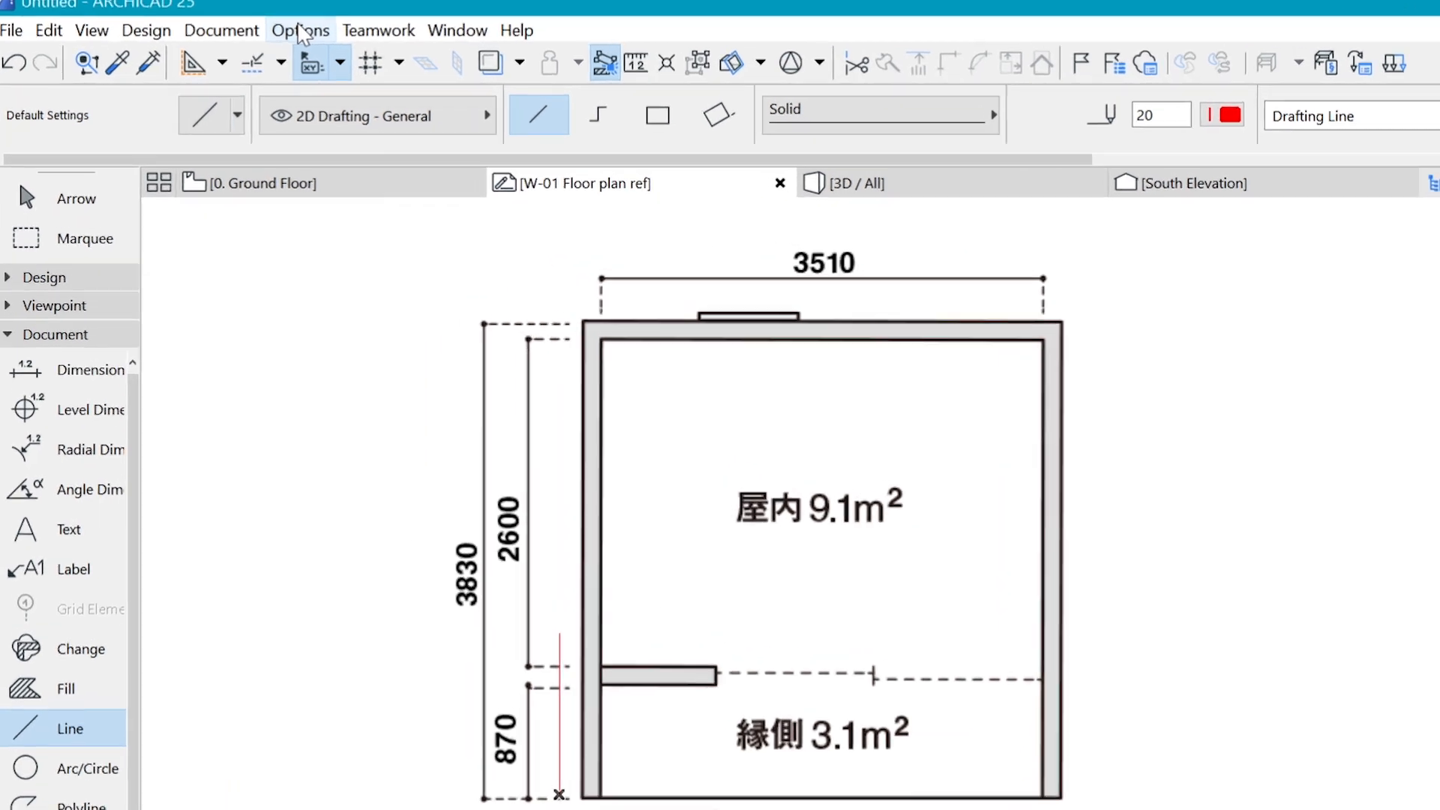
# - Review the project's Working Units preferences and the available length unit options
pyautogui.click(252, 31)
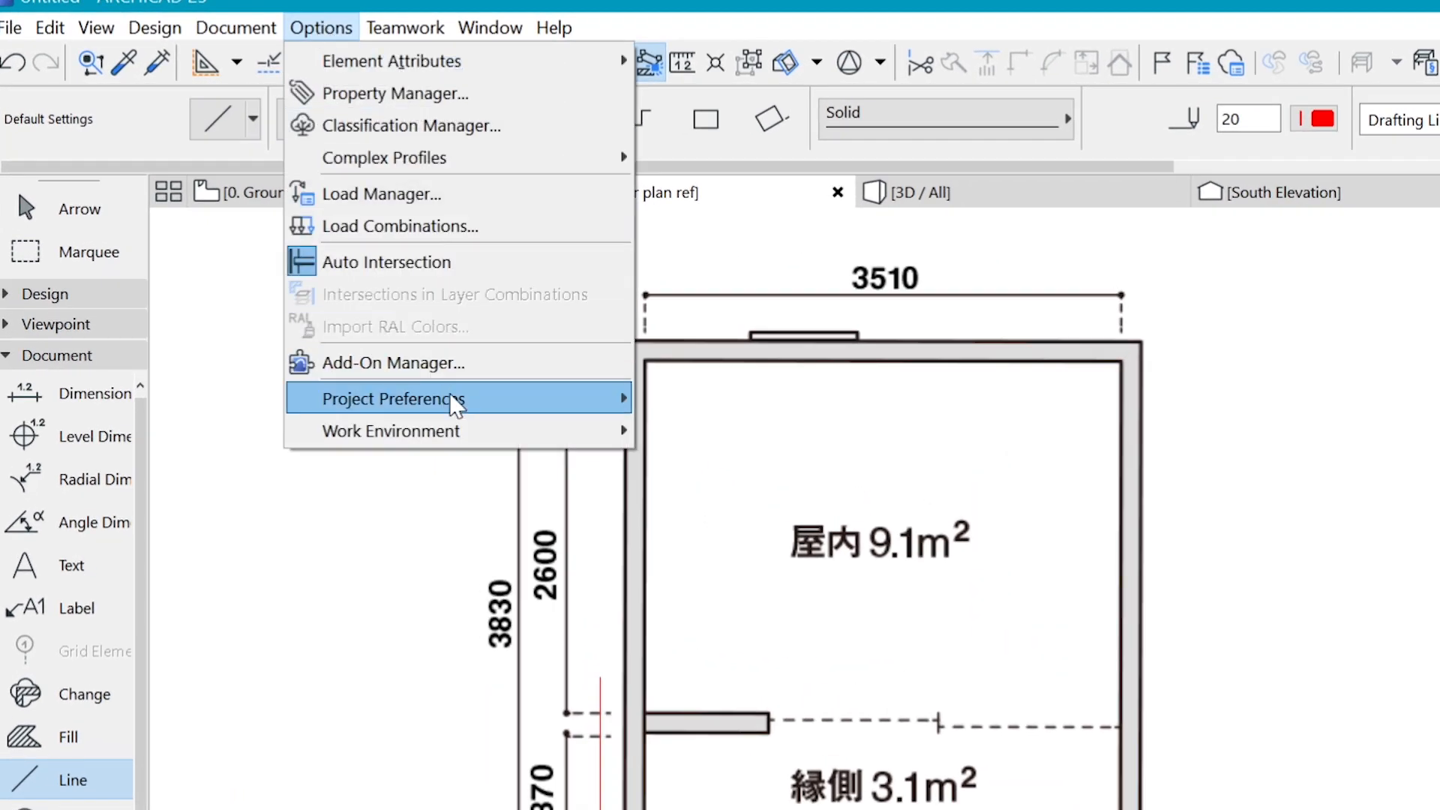
pyautogui.moveTo(458, 397)
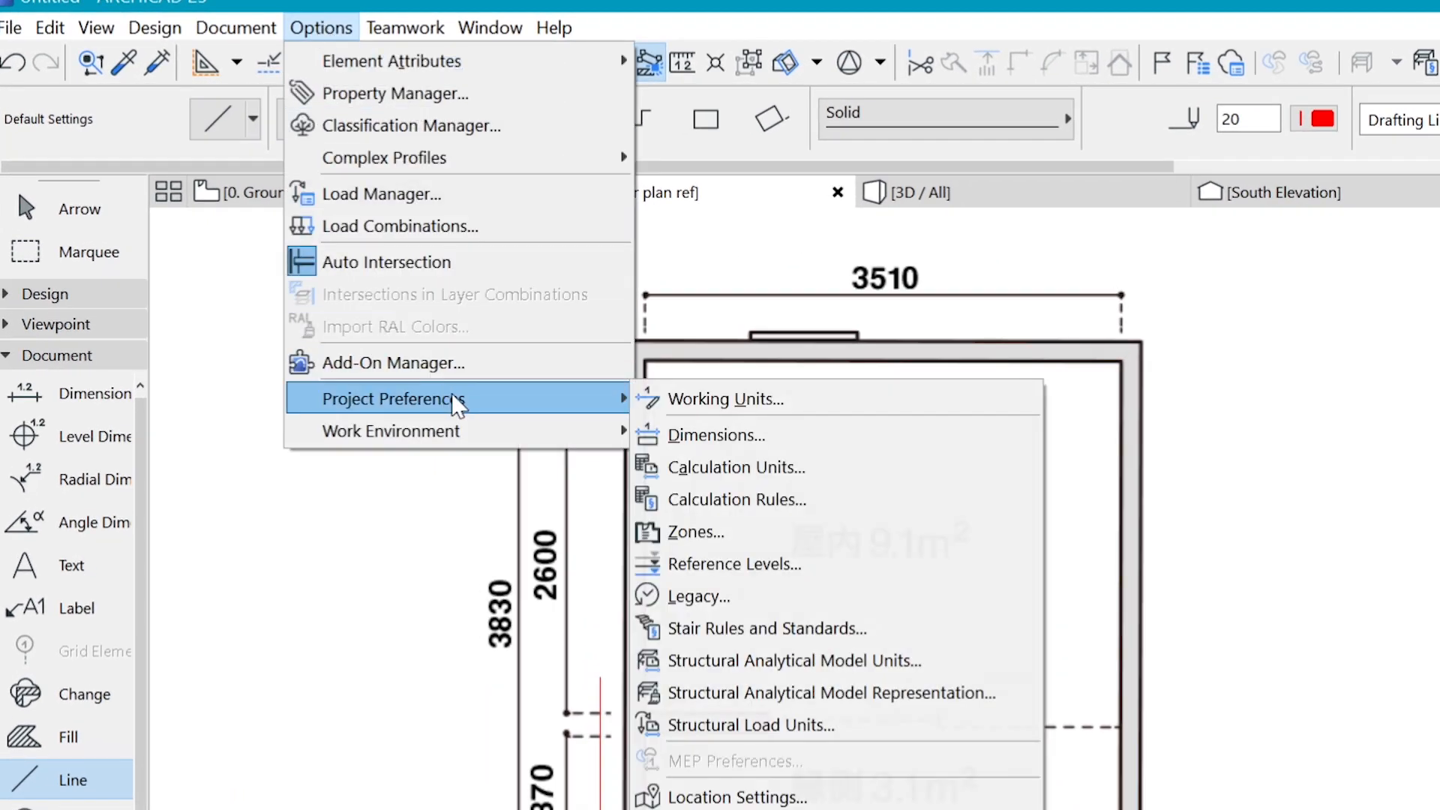
pyautogui.click(720, 400)
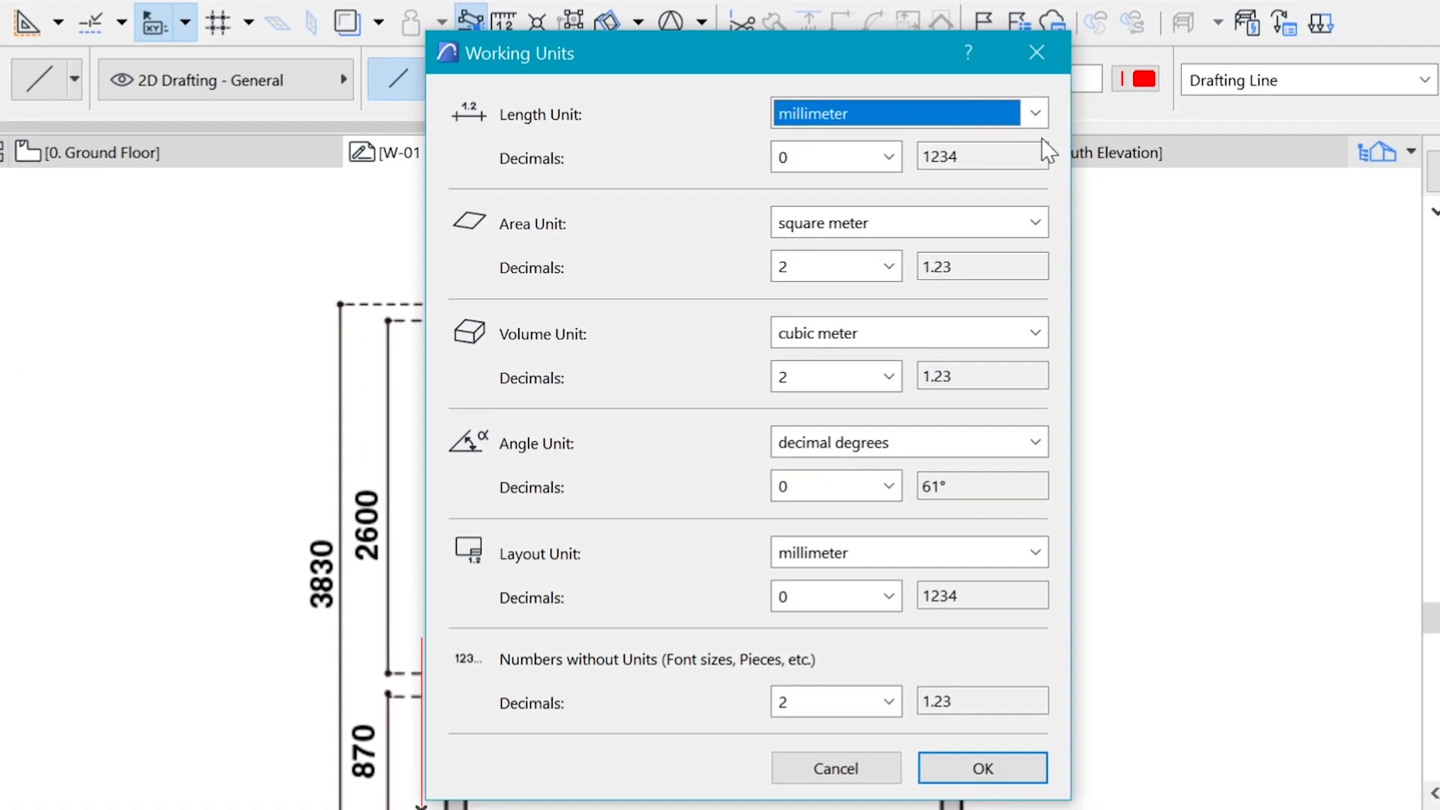
pyautogui.click(1035, 113)
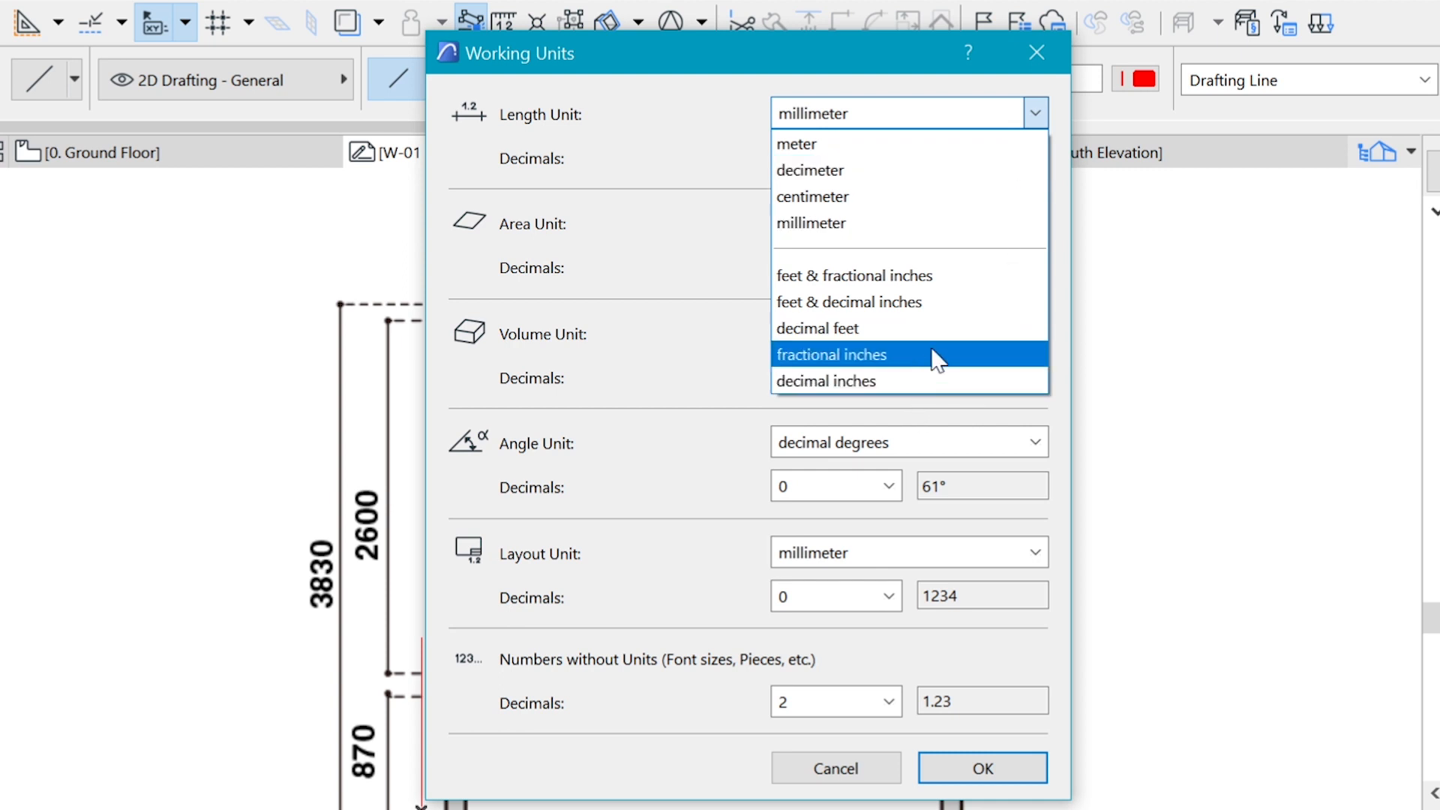
pyautogui.click(1046, 110)
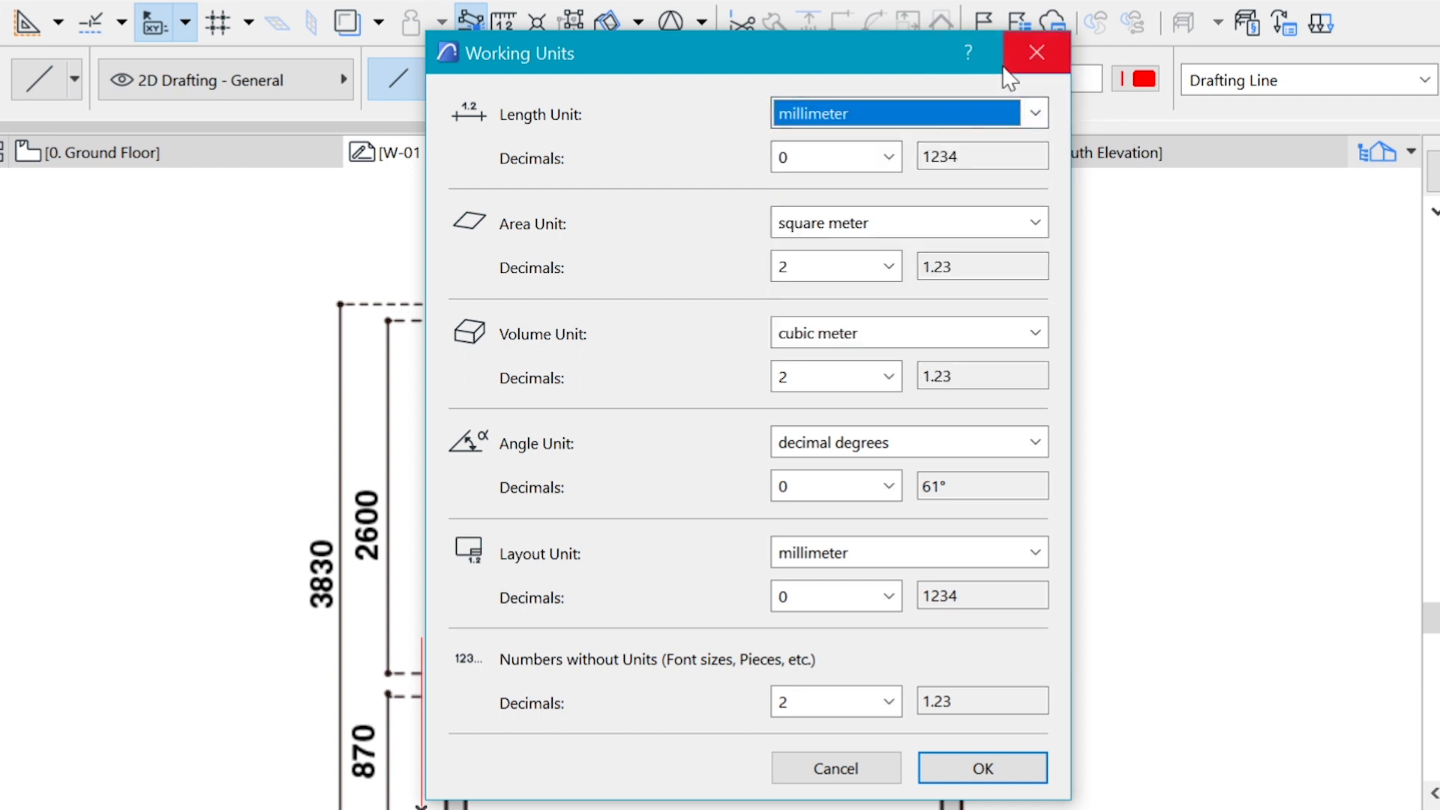
pyautogui.click(1037, 51)
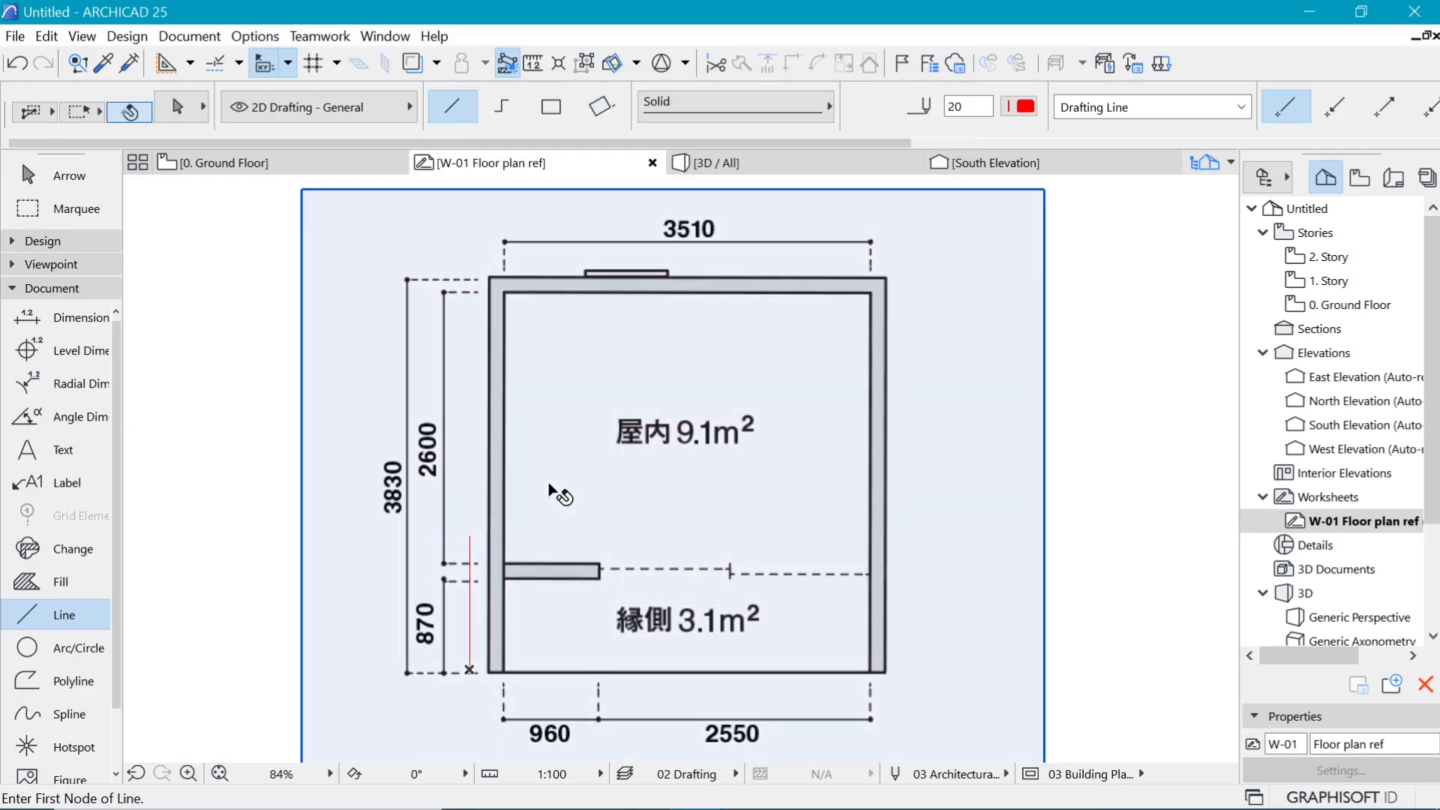
# - Resize the floor plan image graphically so its 3830 dimension matches the length of the red reference line
pyautogui.keyDown('shift'); pyautogui.click(549, 489); pyautogui.keyUp('shift')
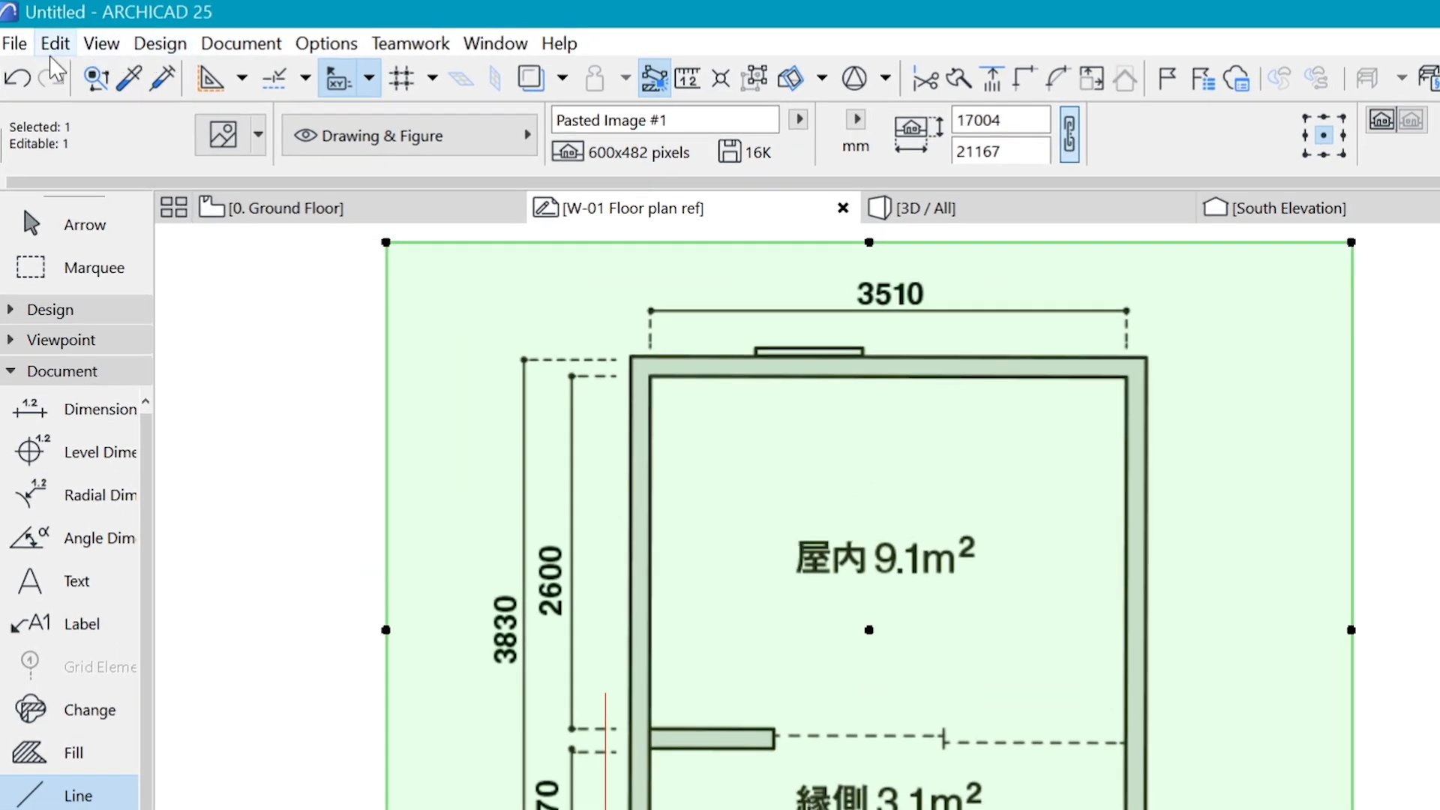
pyautogui.click(47, 36)
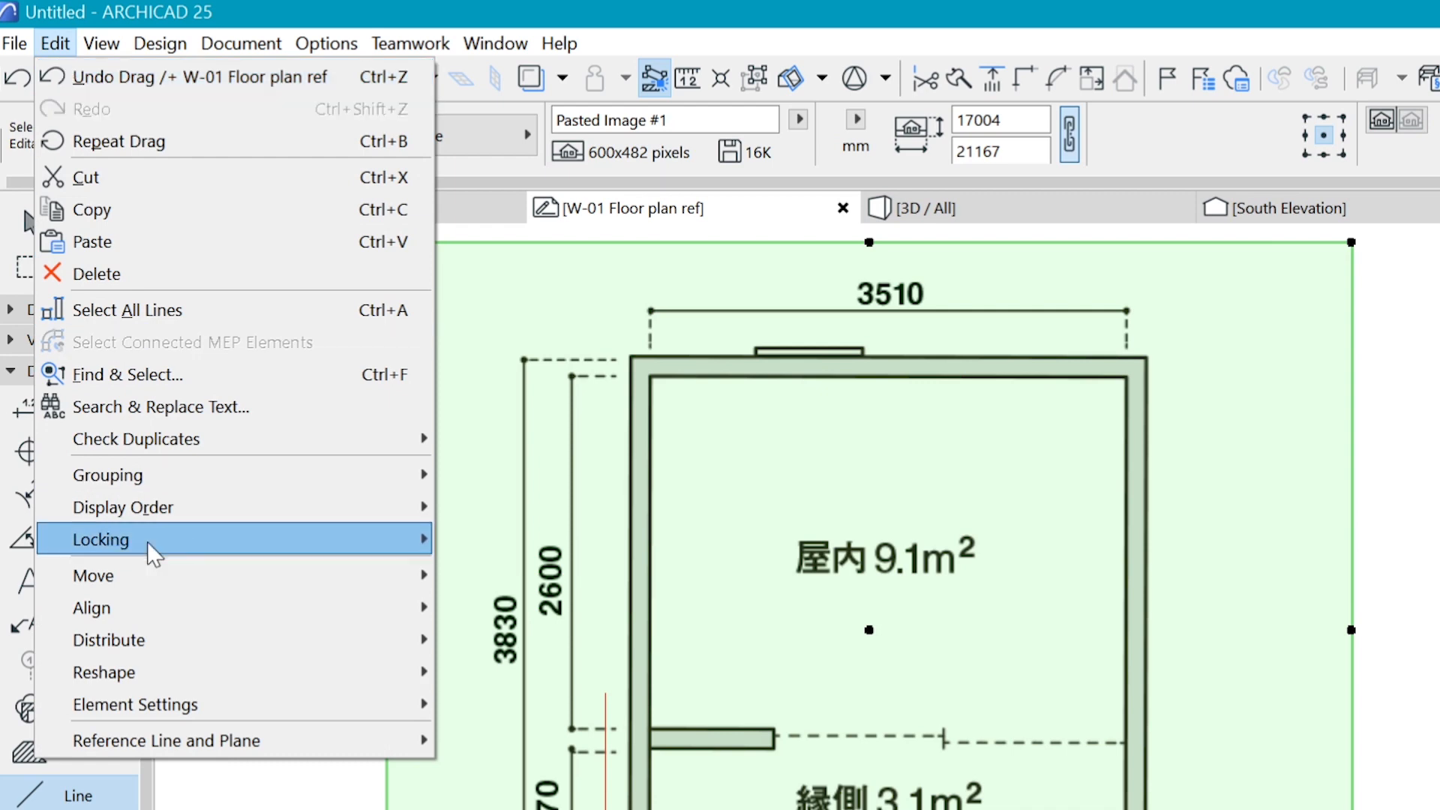
pyautogui.moveTo(120, 669)
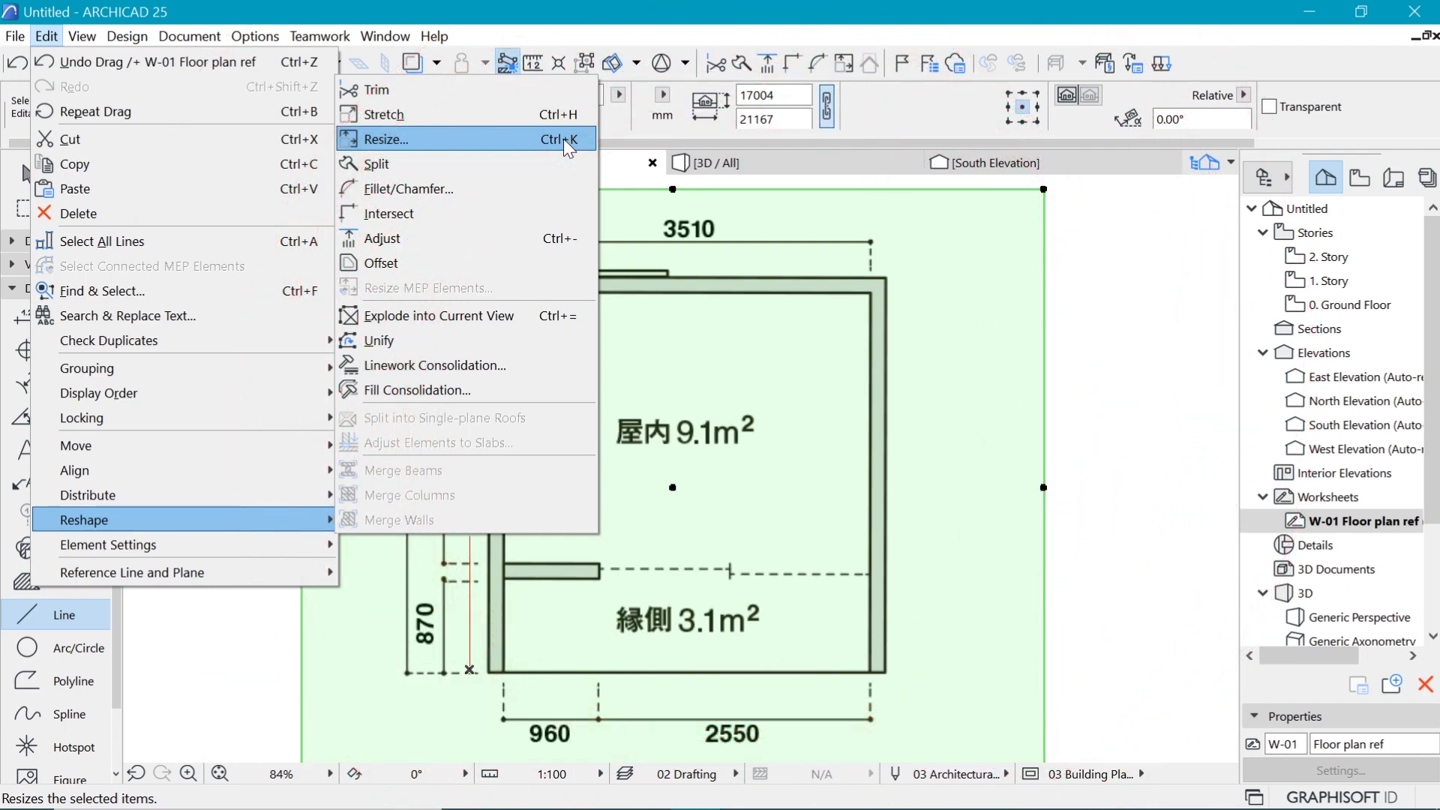
pyautogui.click(565, 138)
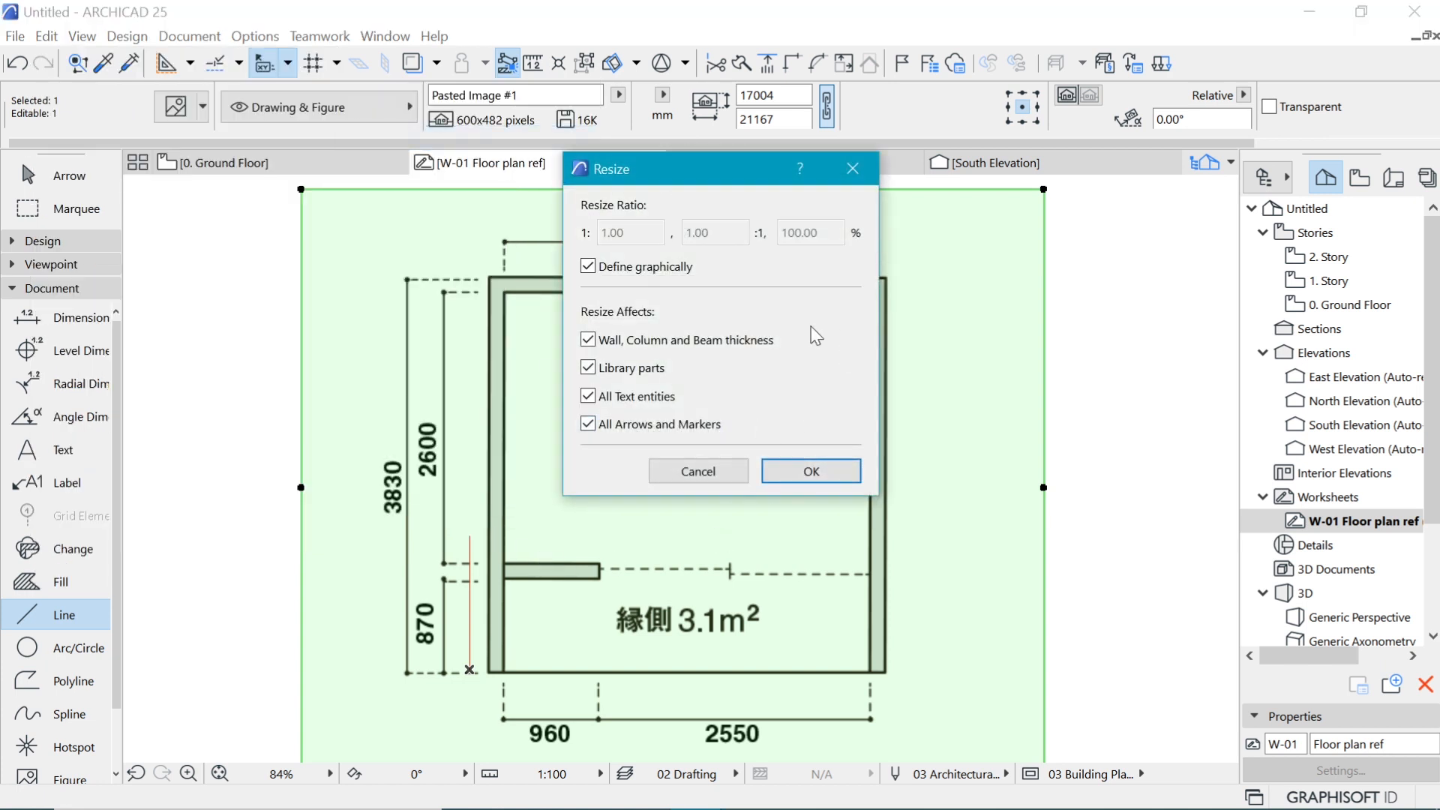
pyautogui.click(812, 472)
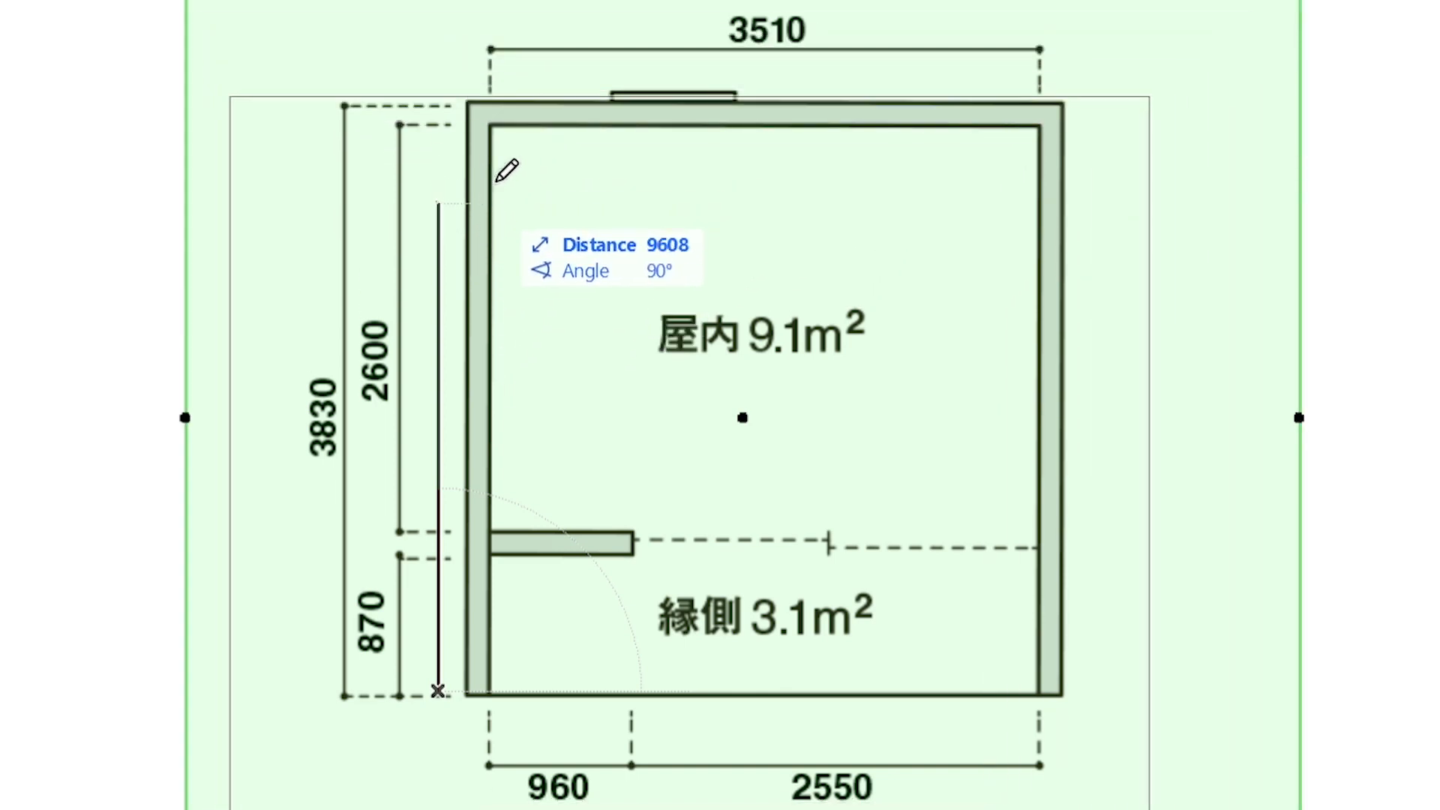
pyautogui.scroll(4, 450, 585)
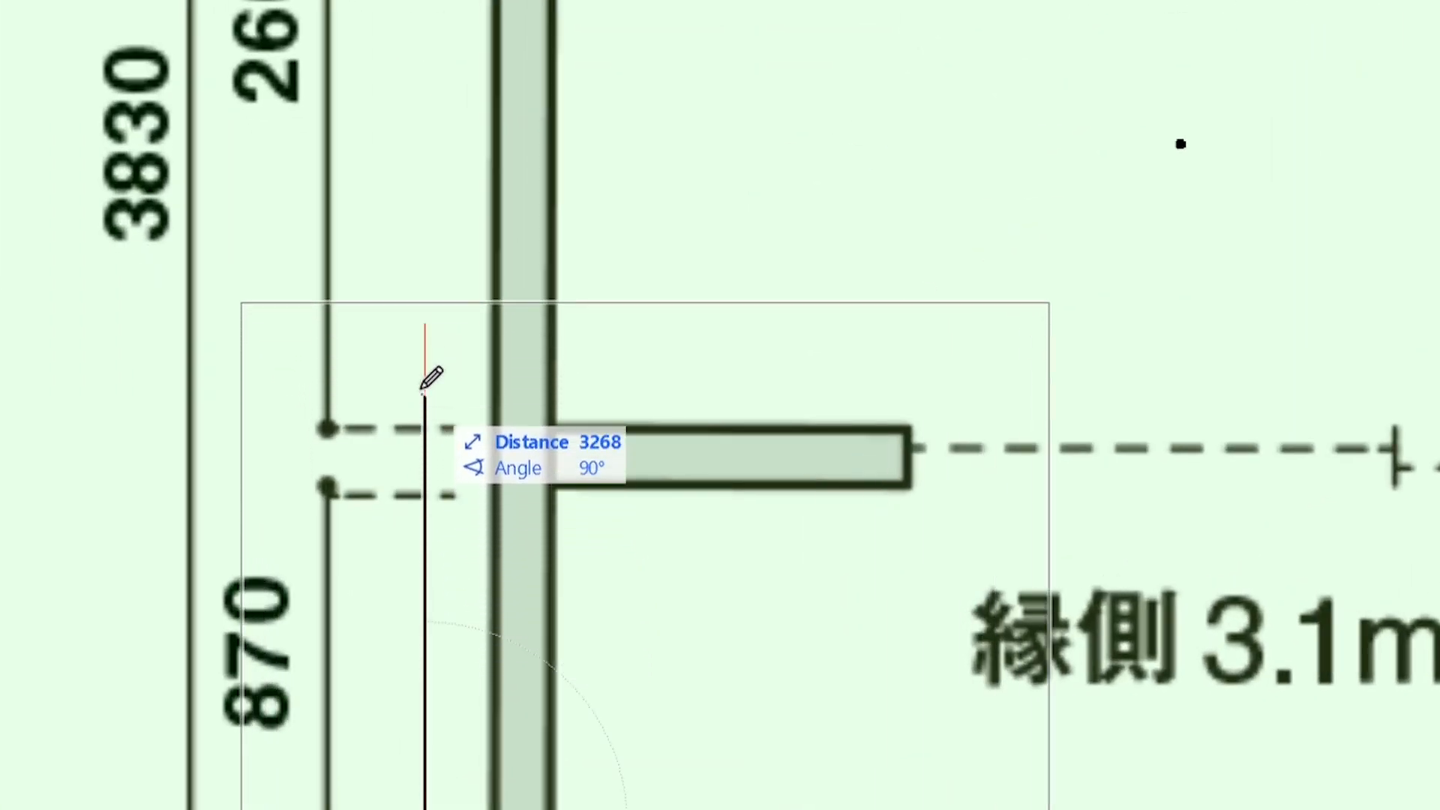
pyautogui.click(424, 328)
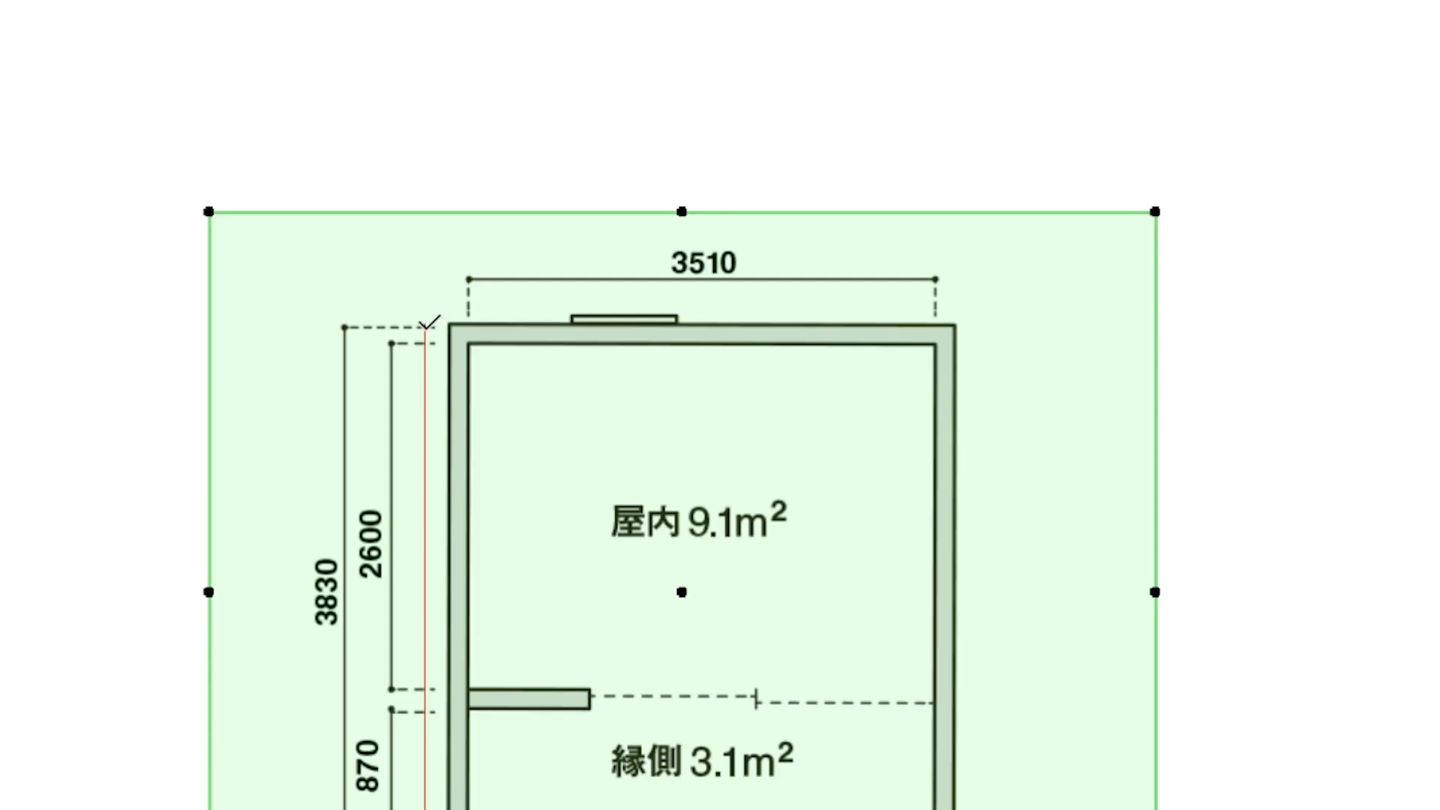
# - Move the resized floor plan image so its outer lower-left wall corner lands on the red line's lower end at the origin
pyautogui.scroll(-1, 838, 367)
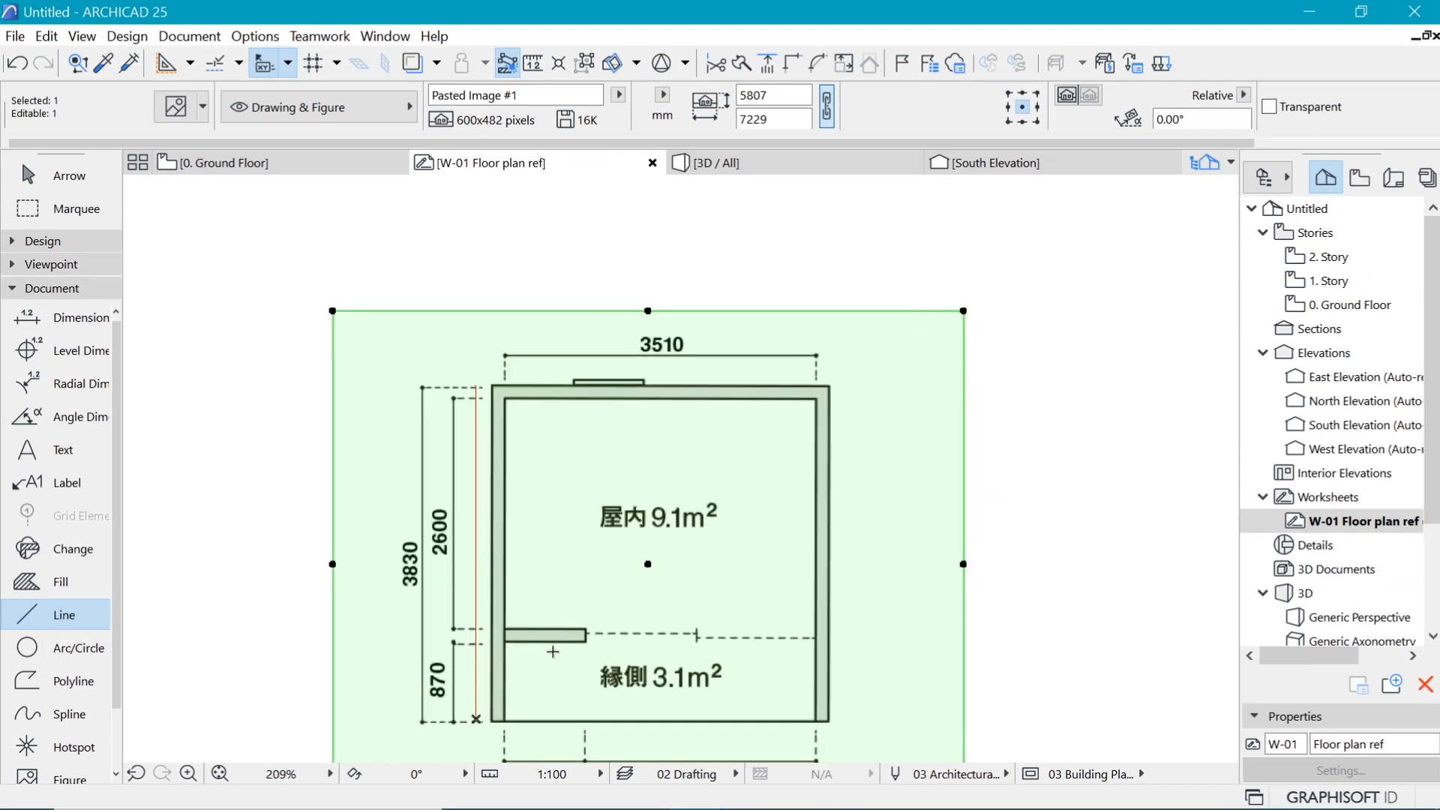
pyautogui.scroll(5, 488, 699)
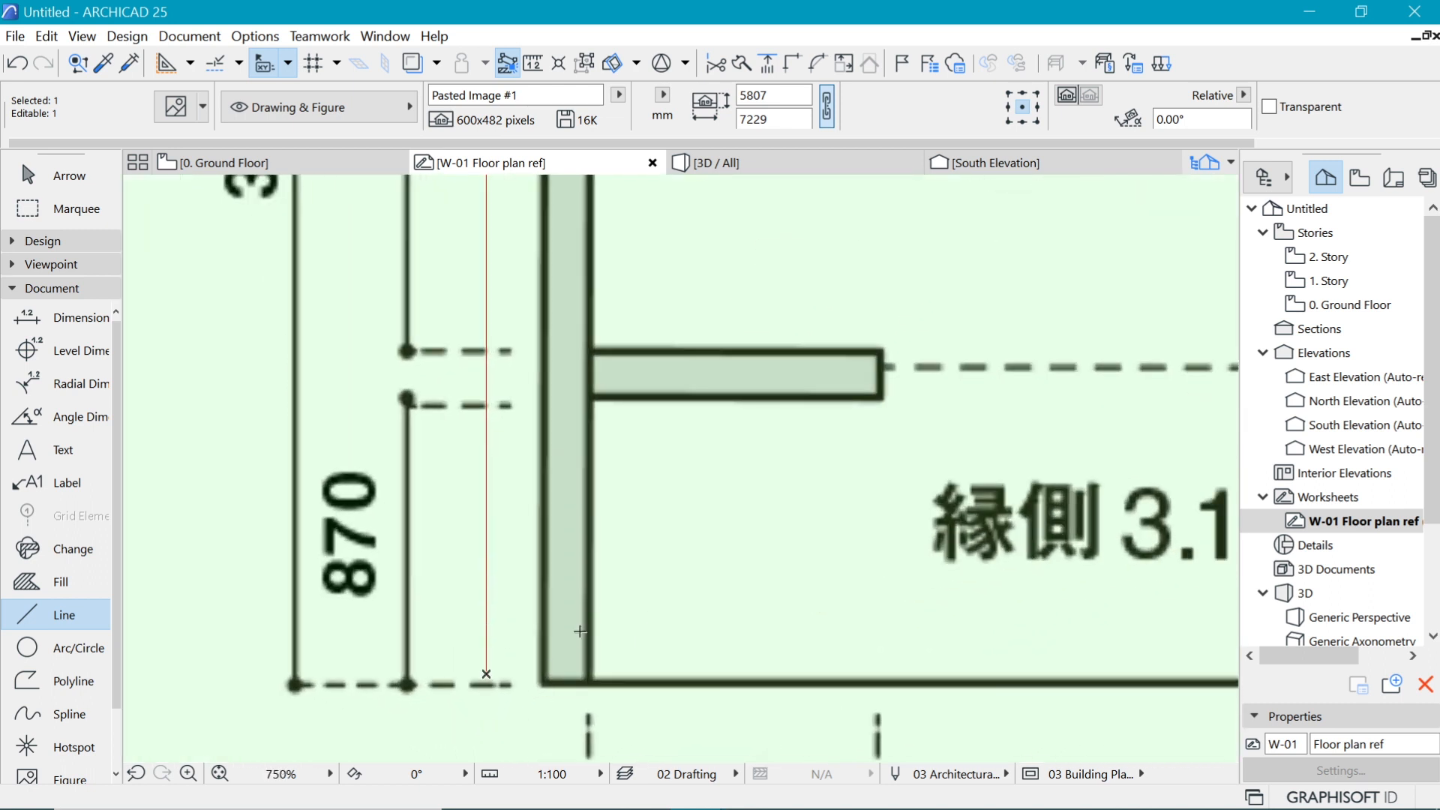
pyautogui.scroll(-2, 452, 585)
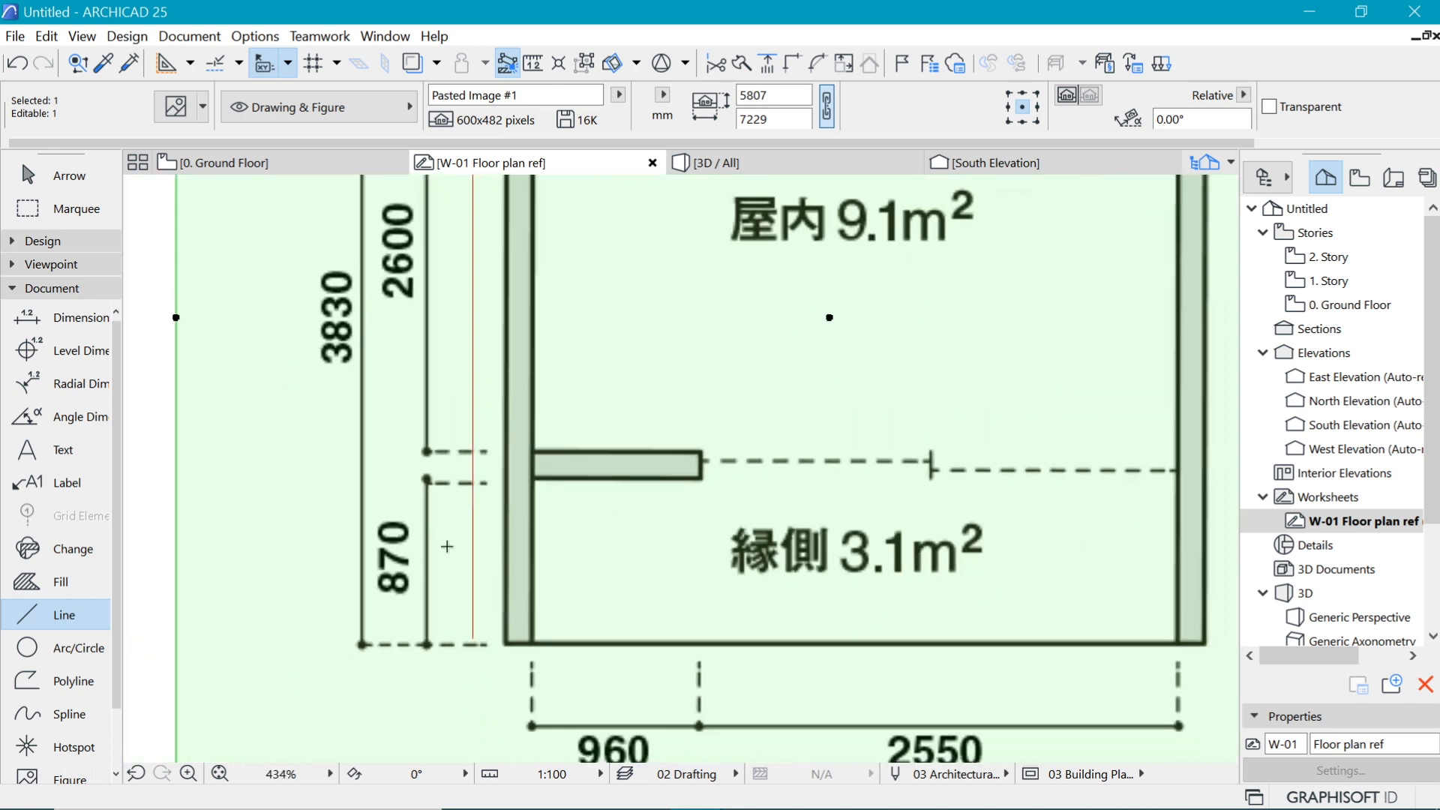
pyautogui.rightClick(701, 343)
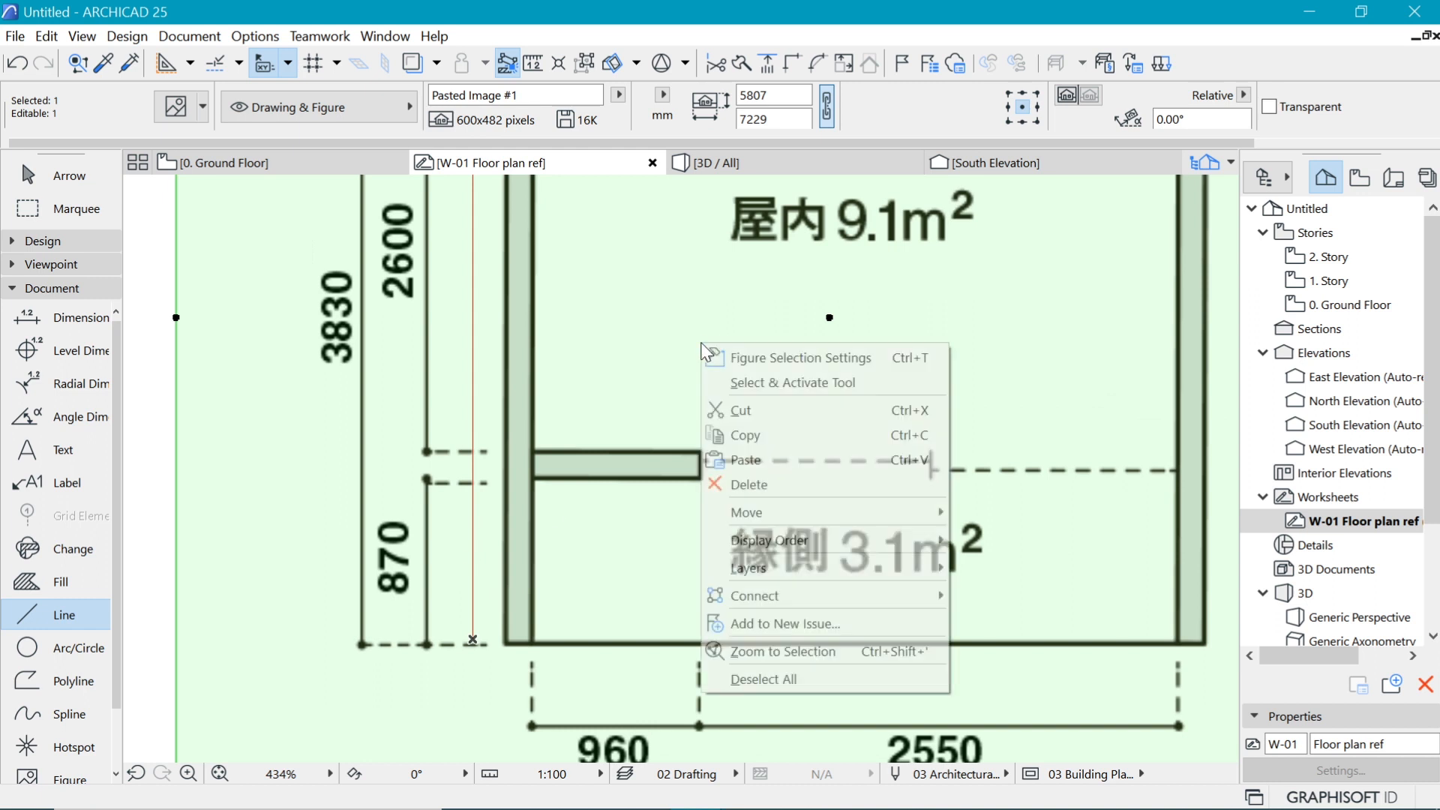
pyautogui.moveTo(814, 516)
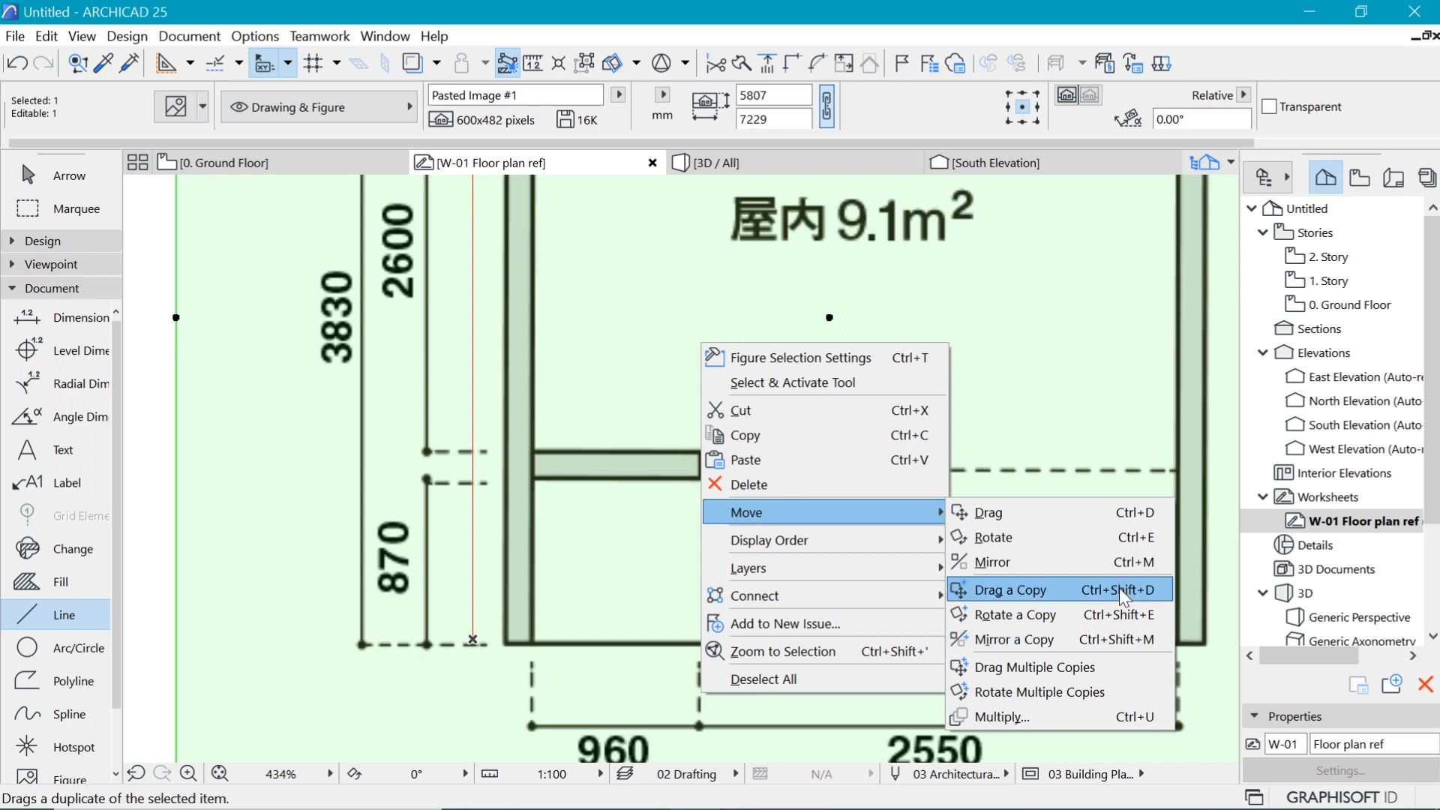
pyautogui.click(1131, 515)
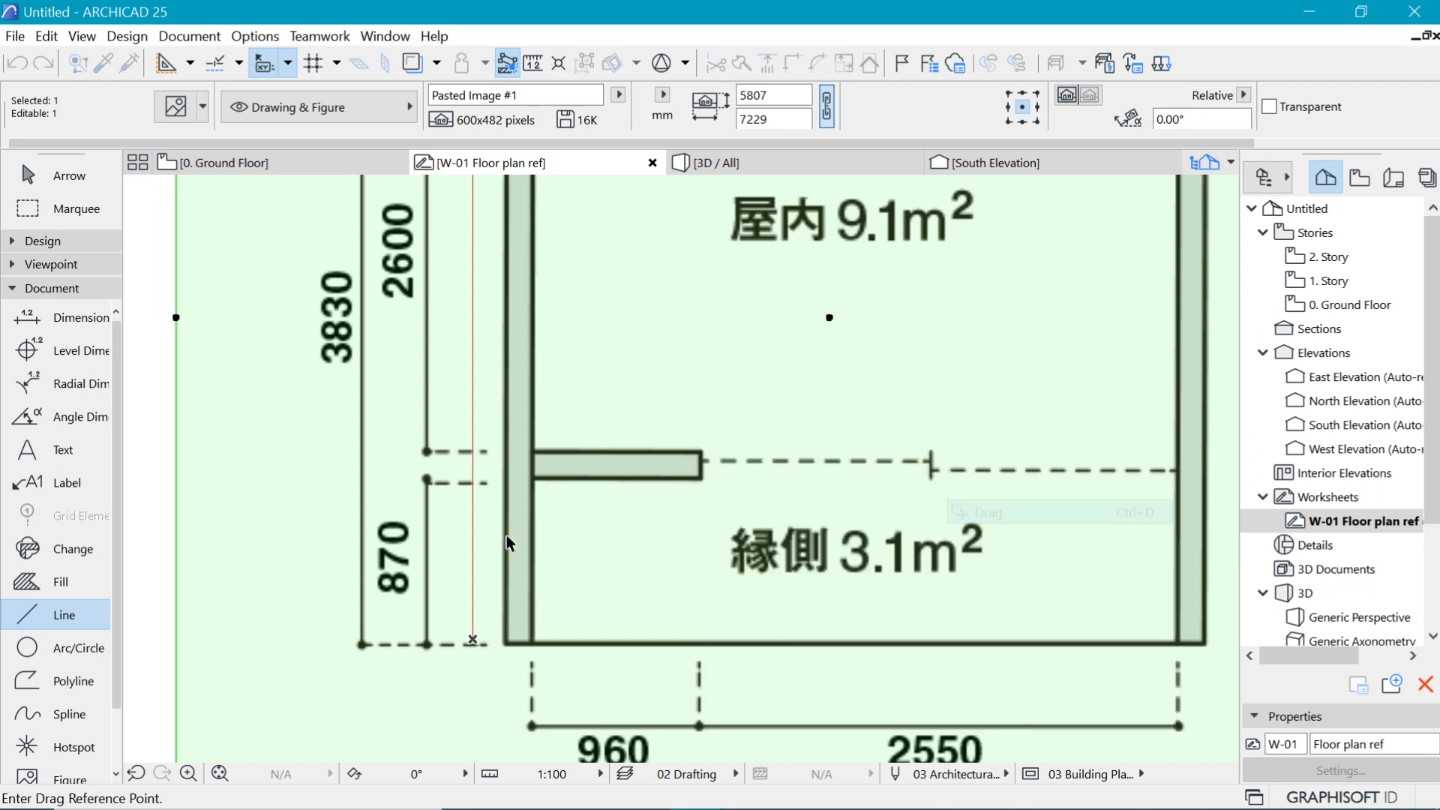
pyautogui.scroll(4, 501, 649)
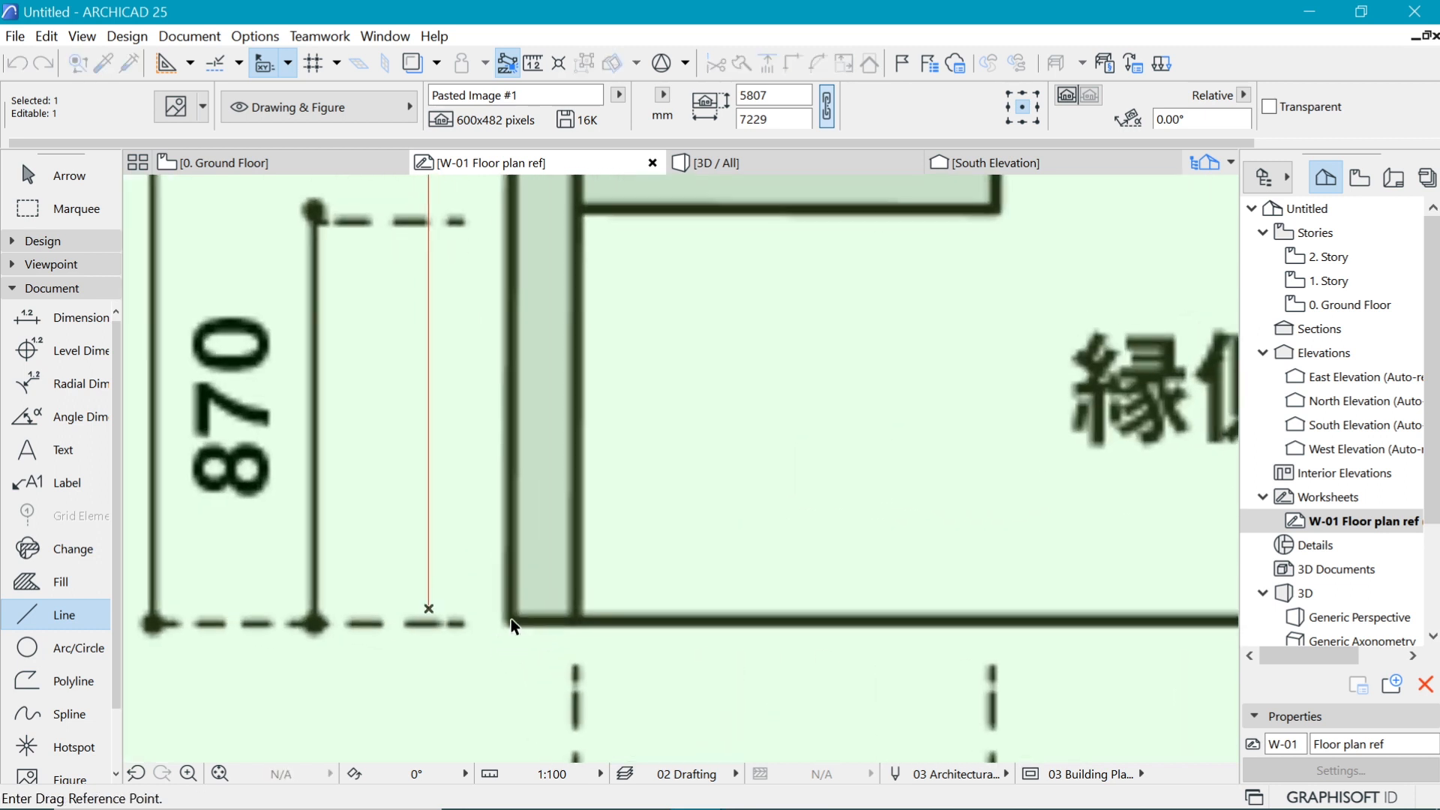
pyautogui.click(511, 620)
pyautogui.click(429, 609)
pyautogui.scroll(-5, 429, 609)
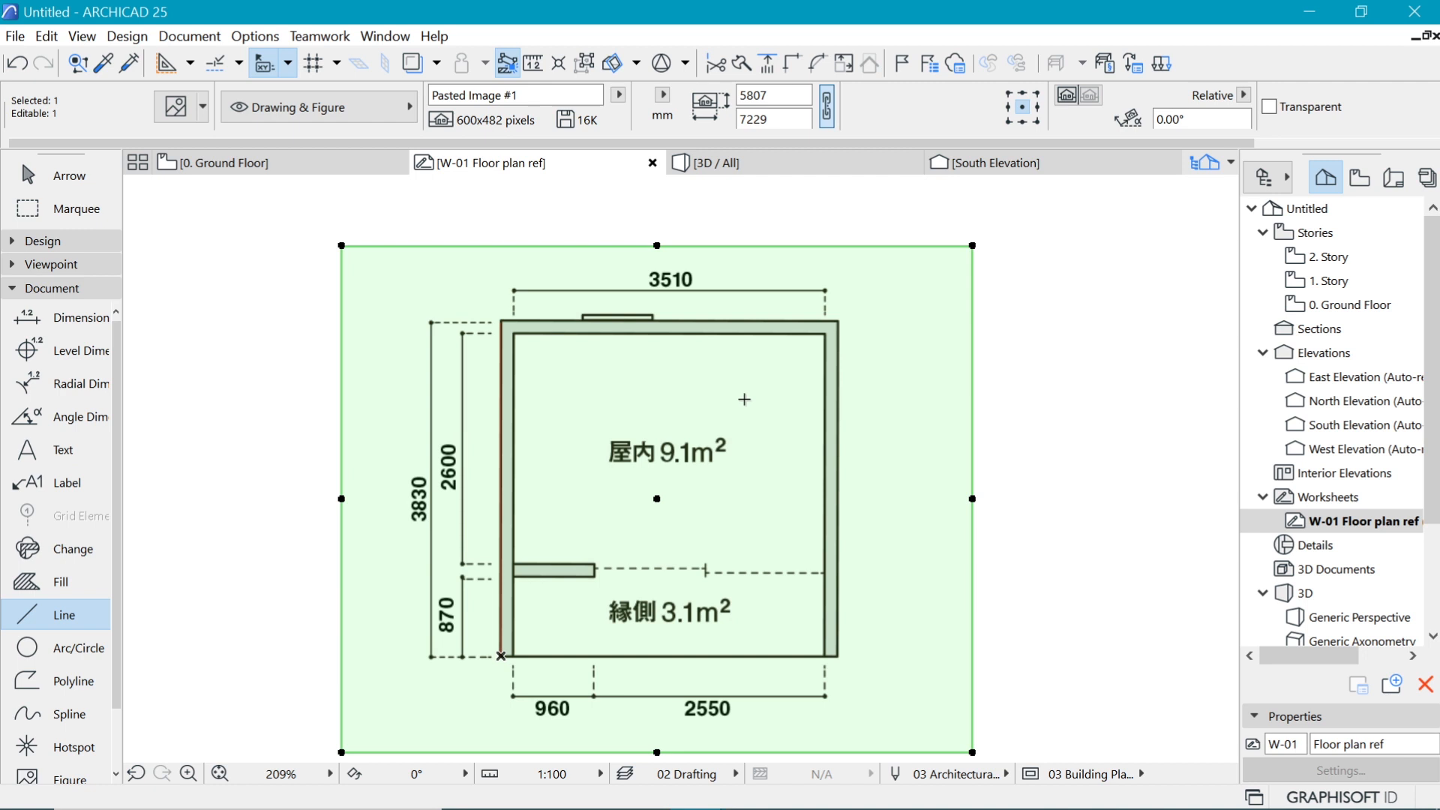
# - Select the red reference line to check its fit against the plan's outer wall, and clear the selection
pyautogui.press('Escape')
pyautogui.keyDown('shift'); pyautogui.click(501, 322); pyautogui.keyUp('shift')
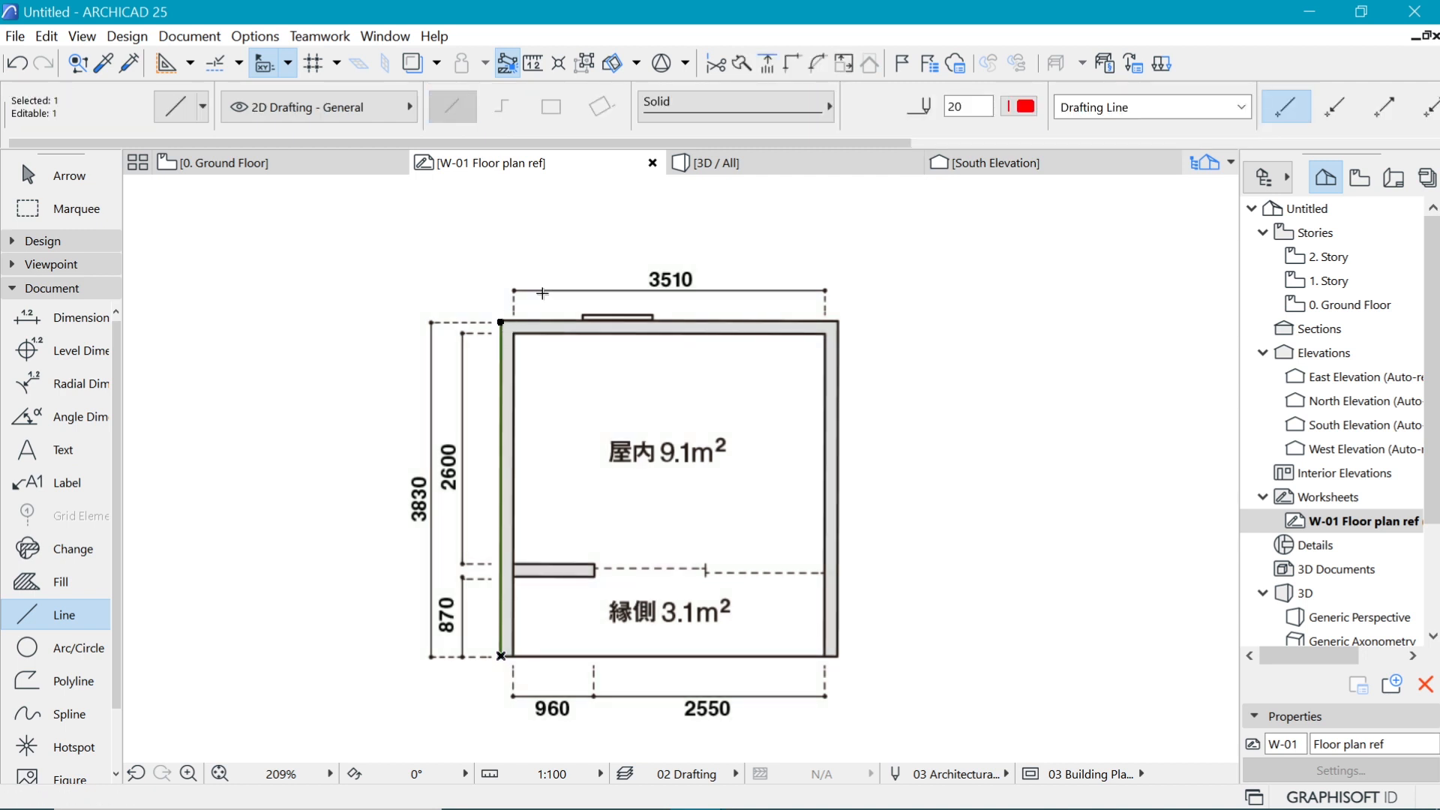
pyautogui.press('Escape')
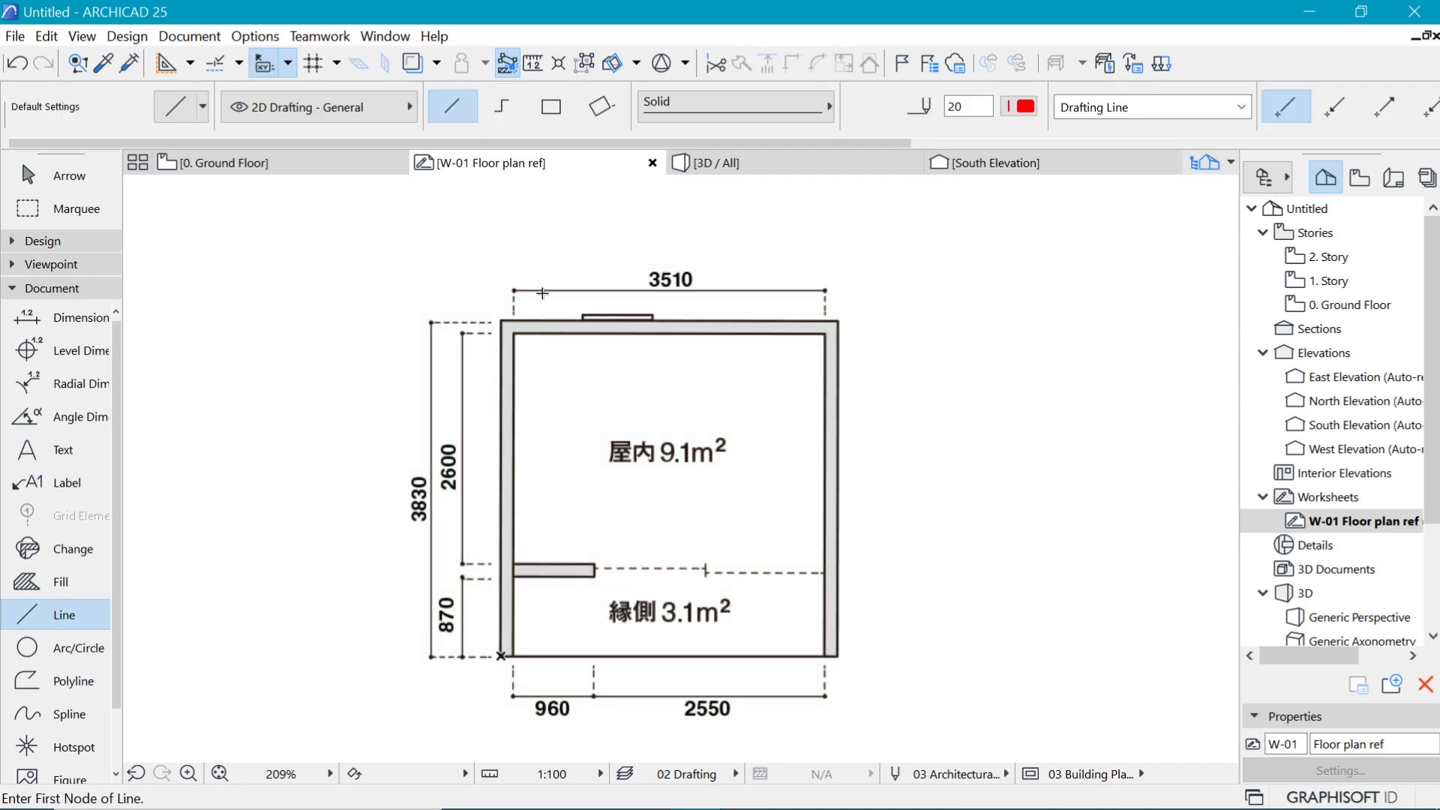
# - Switch to the Ground Floor plan, turn on the trace reference and show the Trace & Reference settings
pyautogui.click(1317, 313)
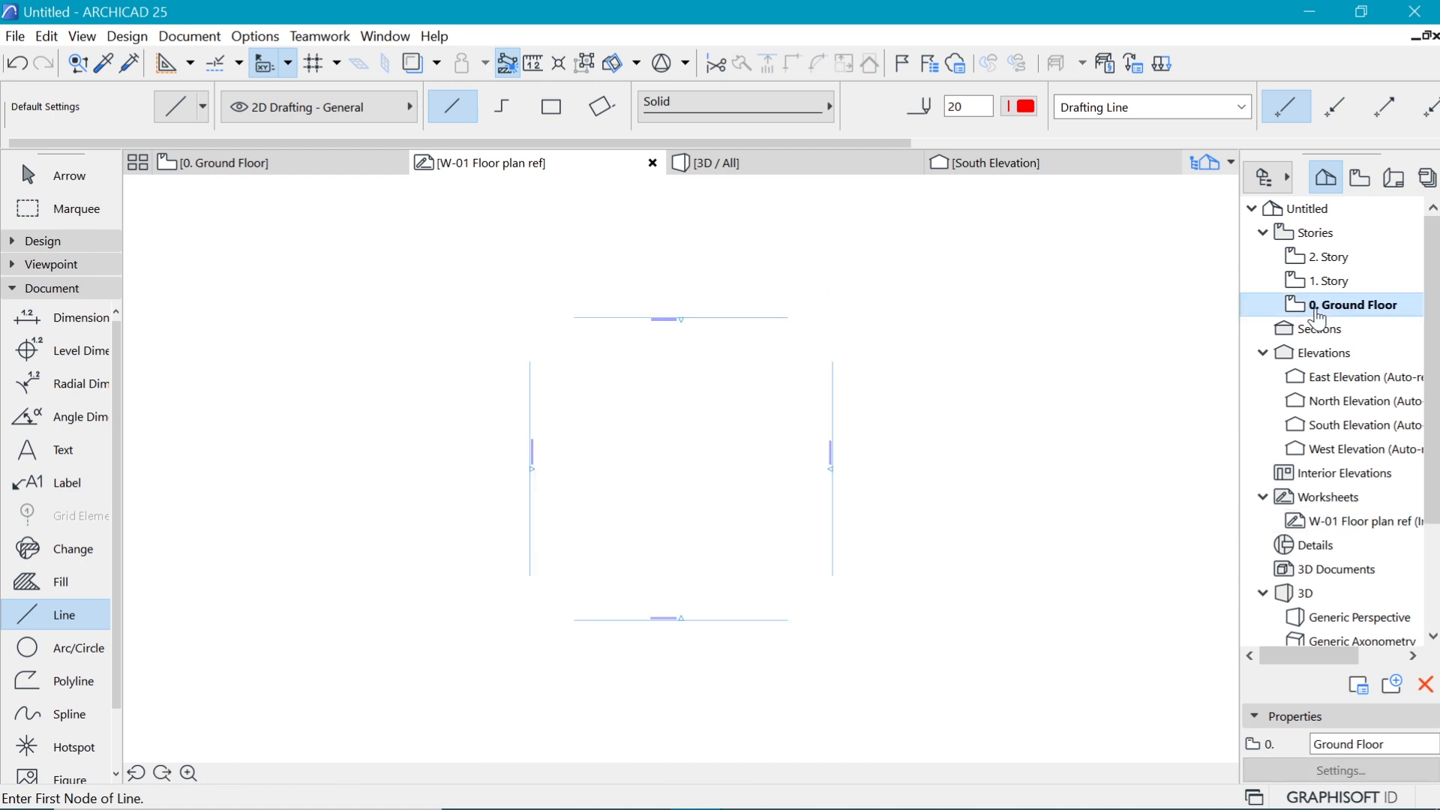
pyautogui.scroll(1, 726, 378)
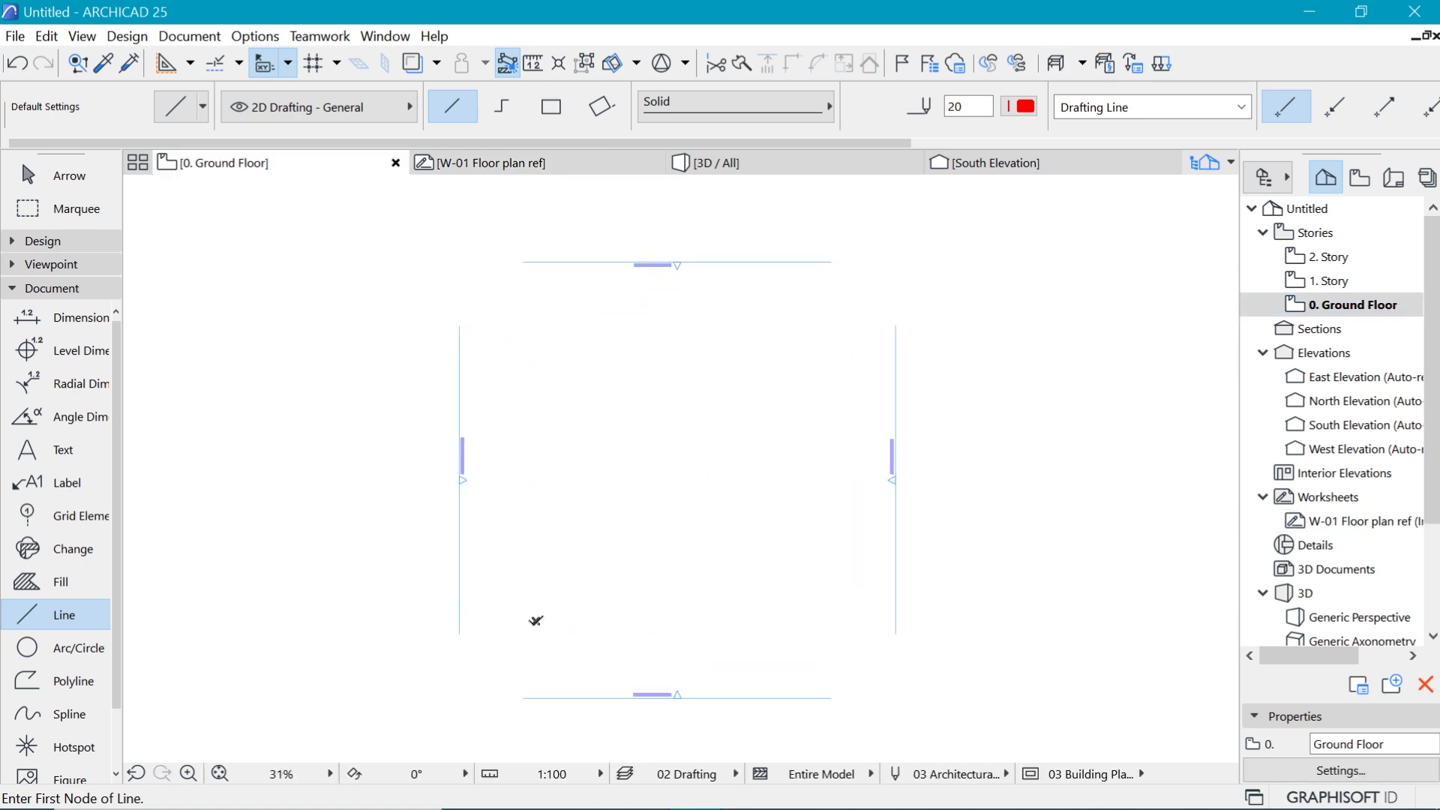
pyautogui.click(412, 64)
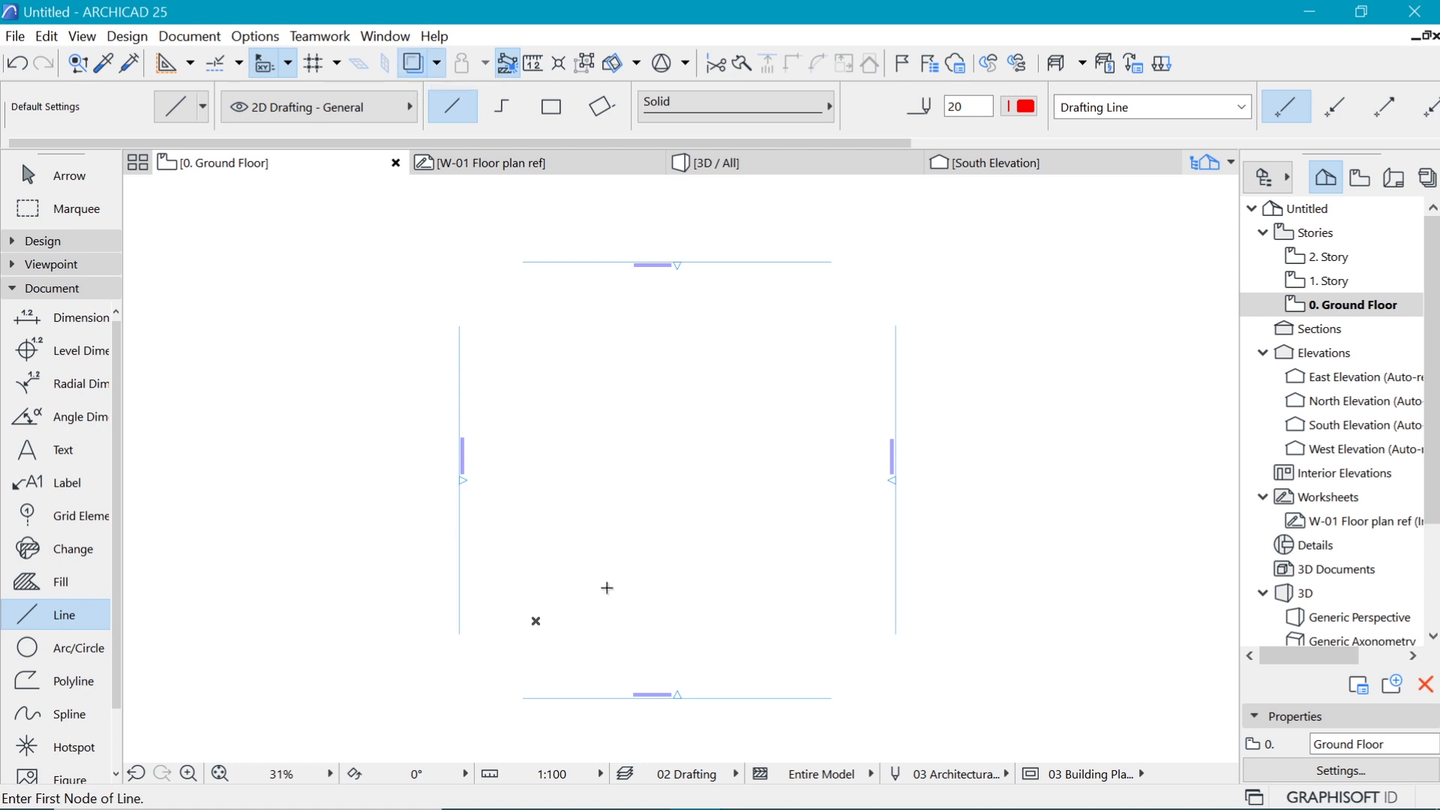
pyautogui.click(438, 60)
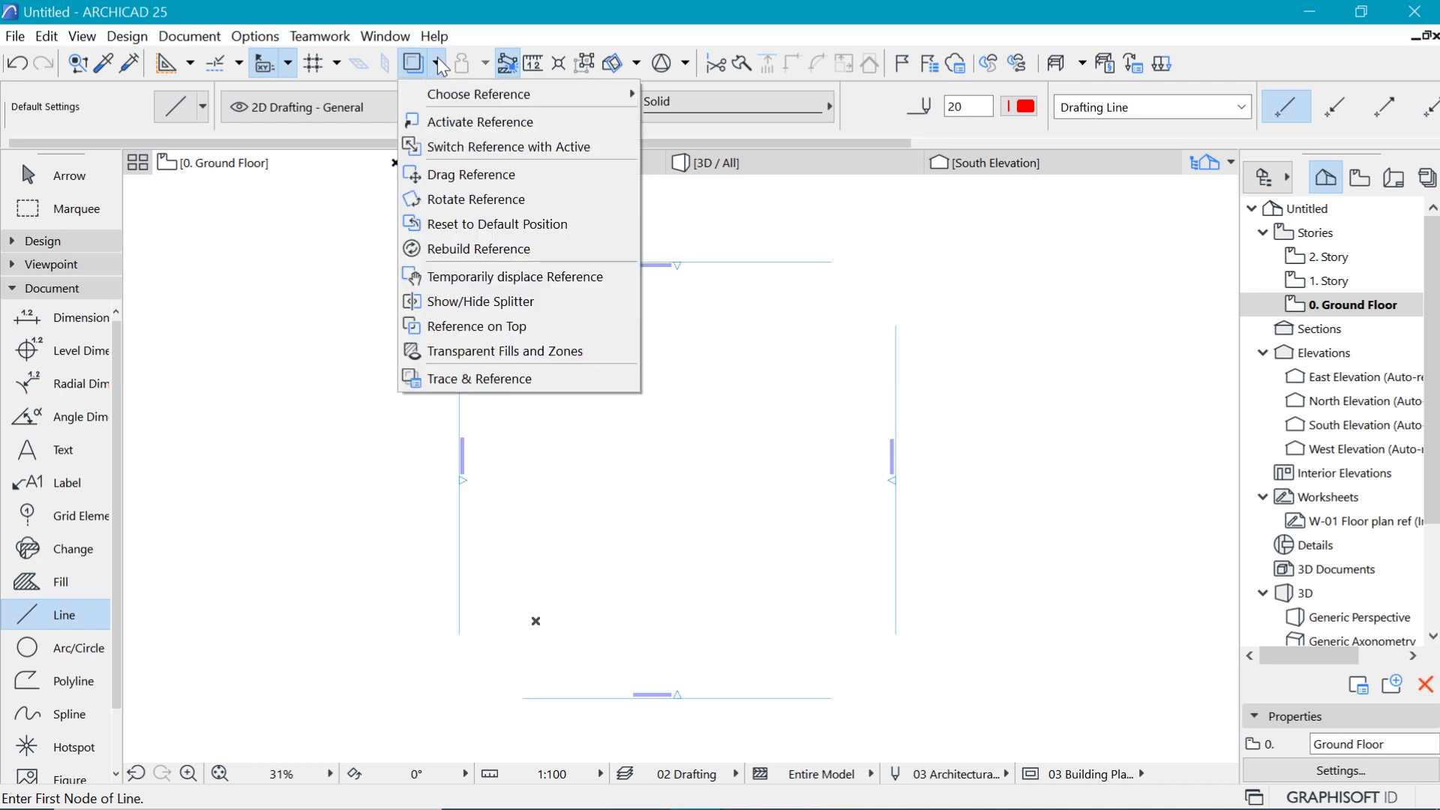
pyautogui.click(472, 383)
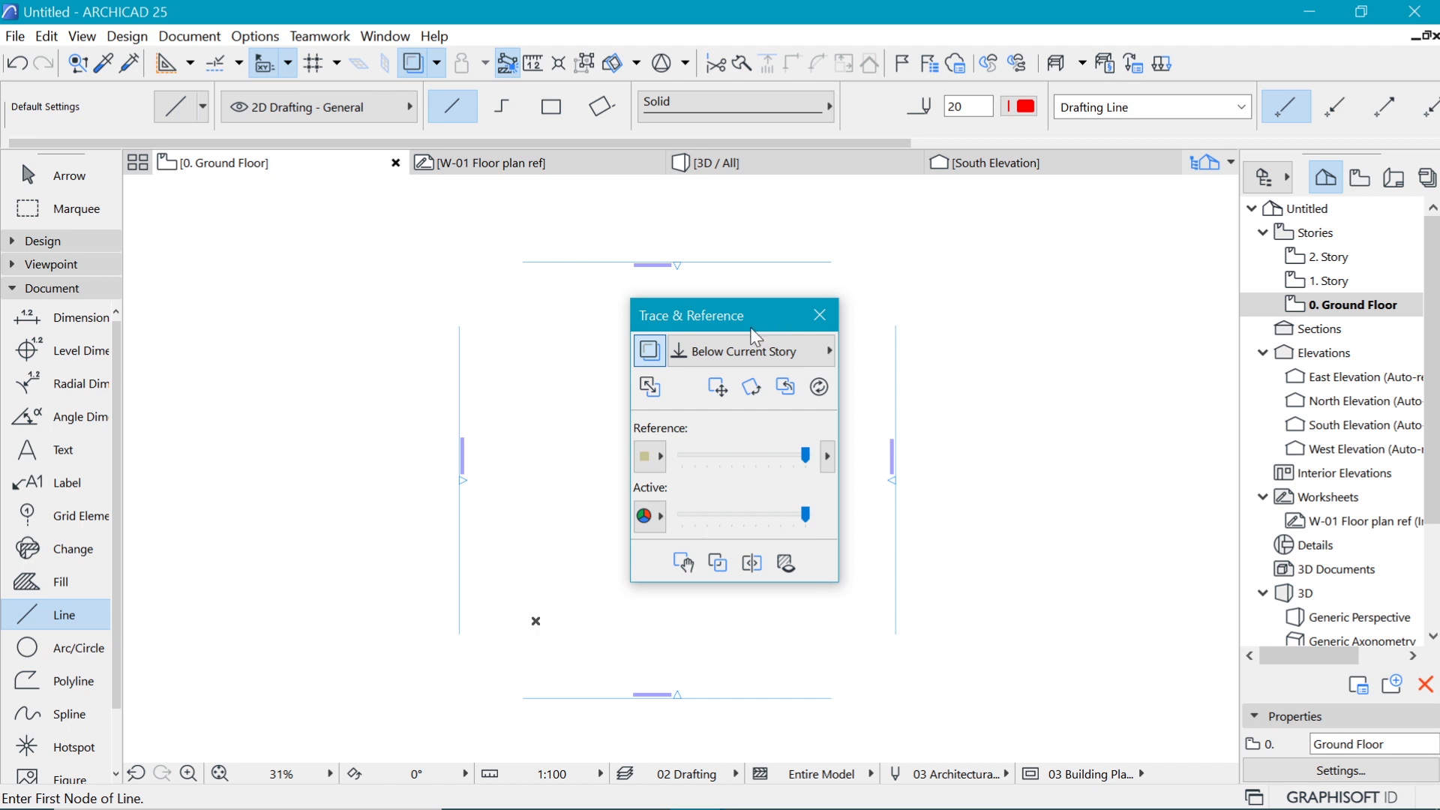
# - Choose the worksheet W-01 Floor plan ref as the trace reference for the Ground Floor
pyautogui.click(821, 357)
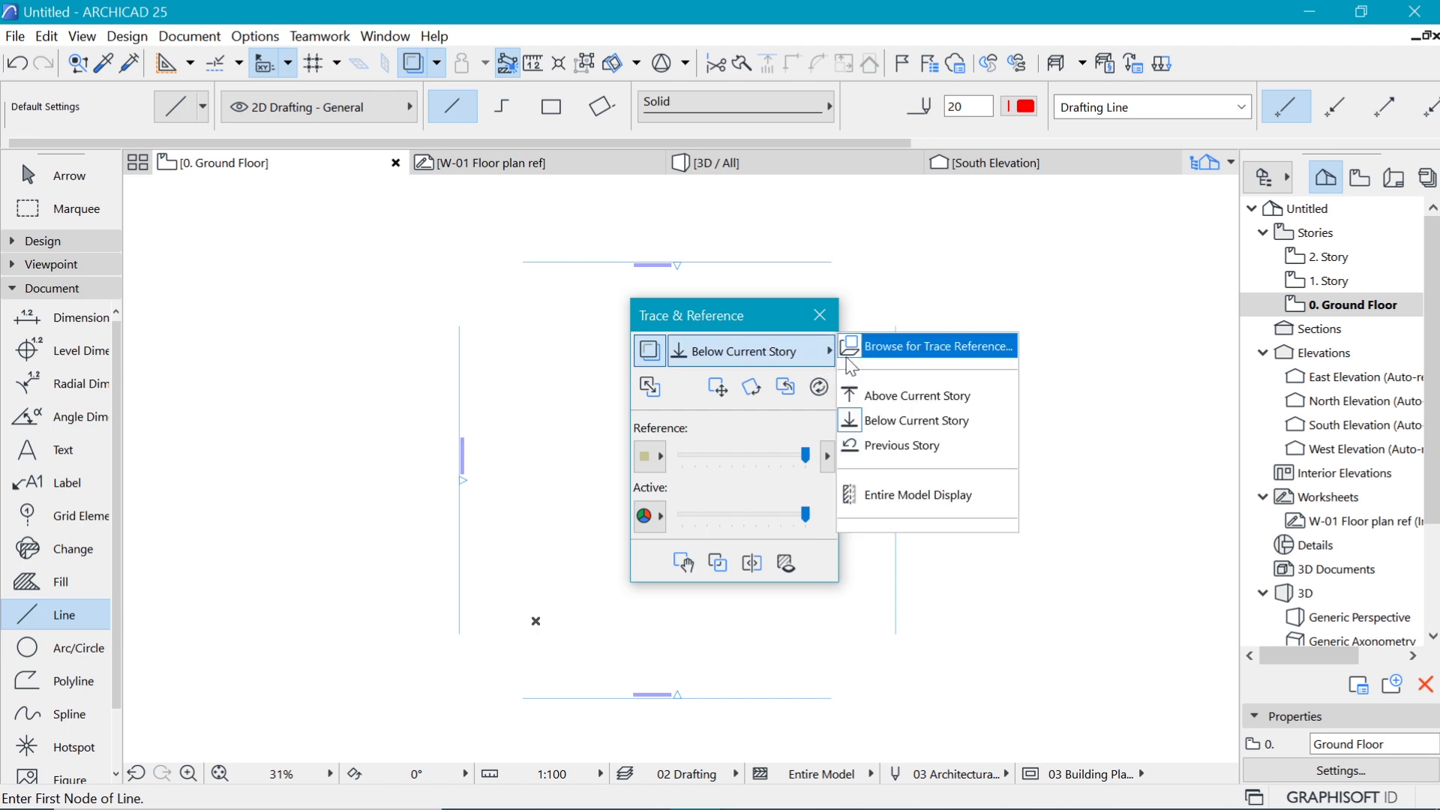
pyautogui.click(949, 356)
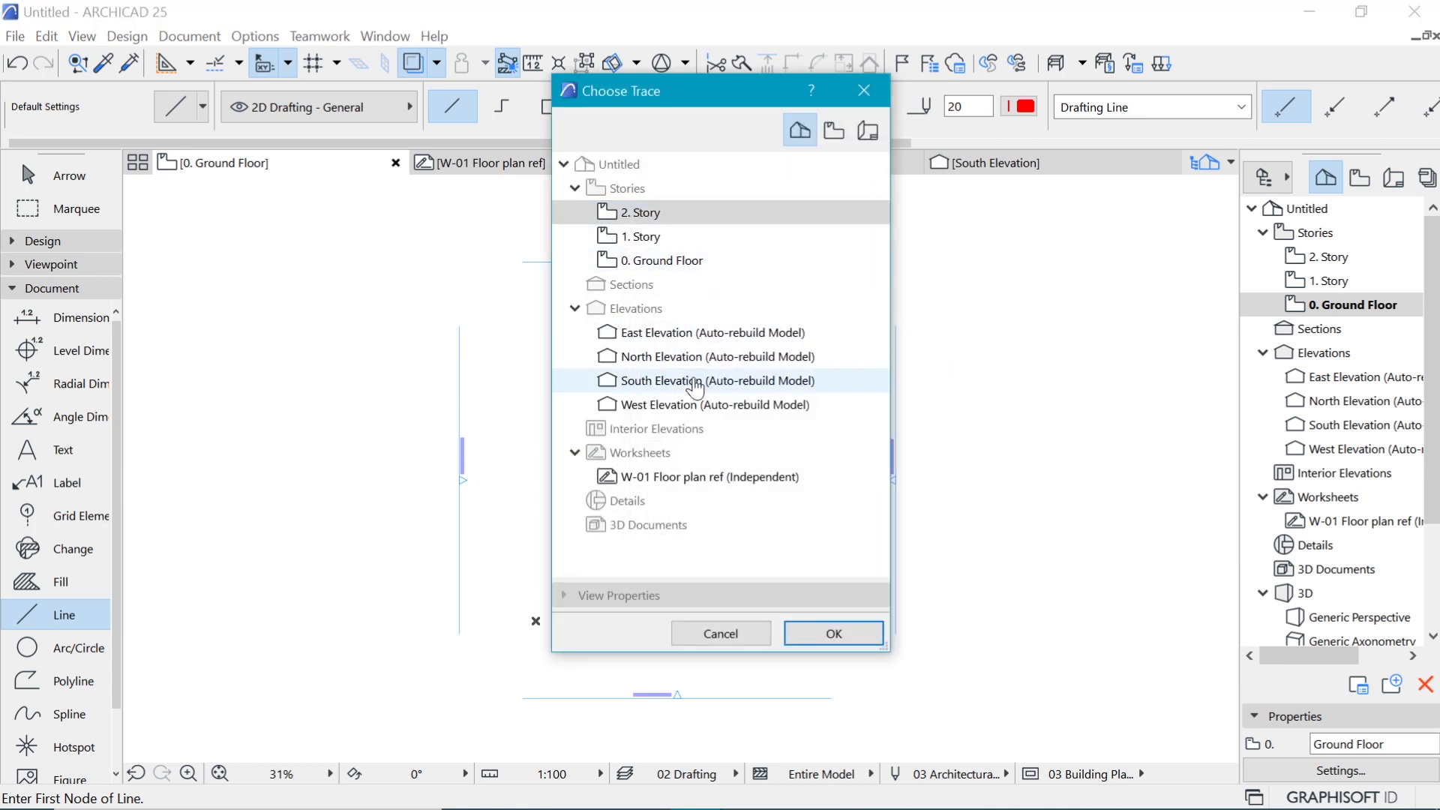
pyautogui.click(679, 479)
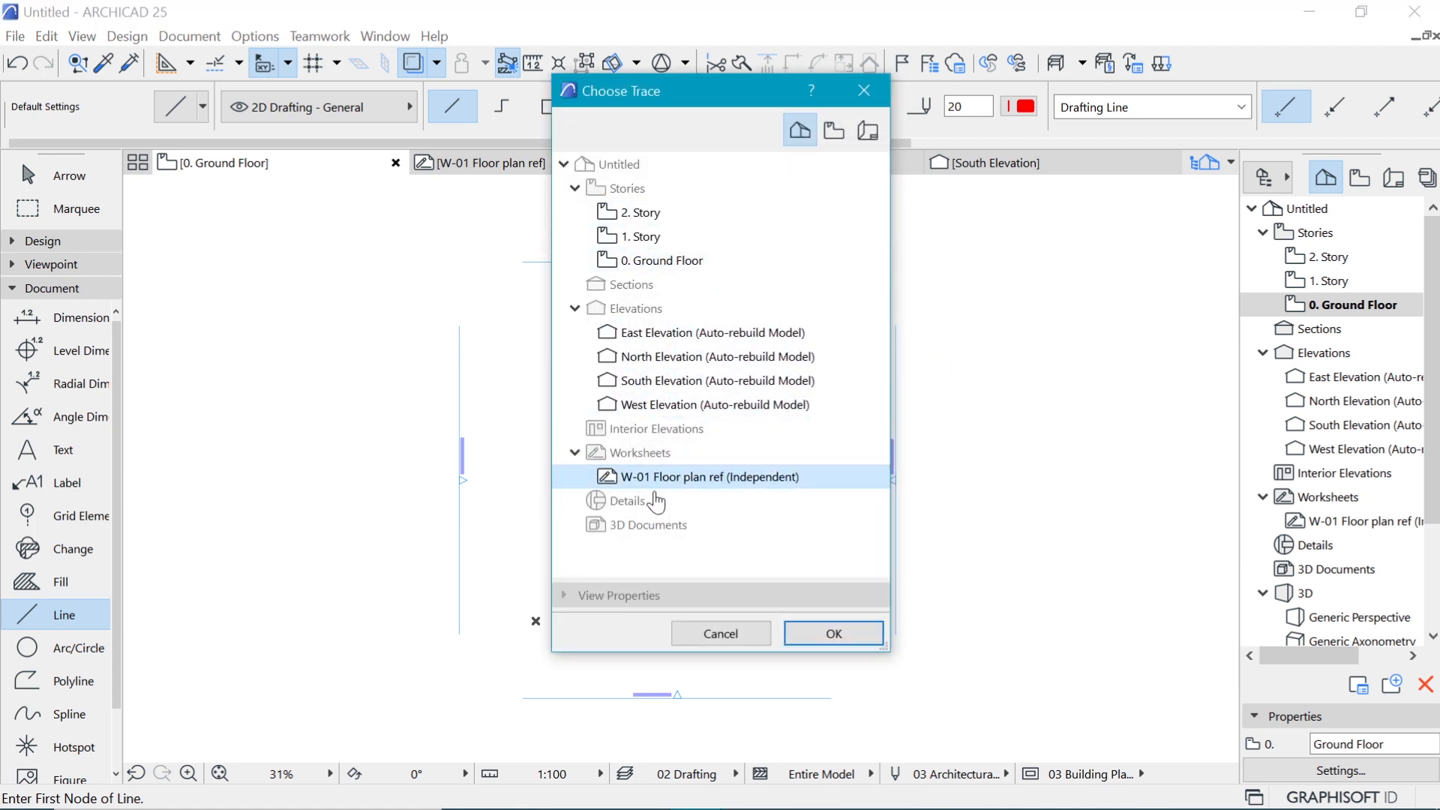
pyautogui.click(835, 635)
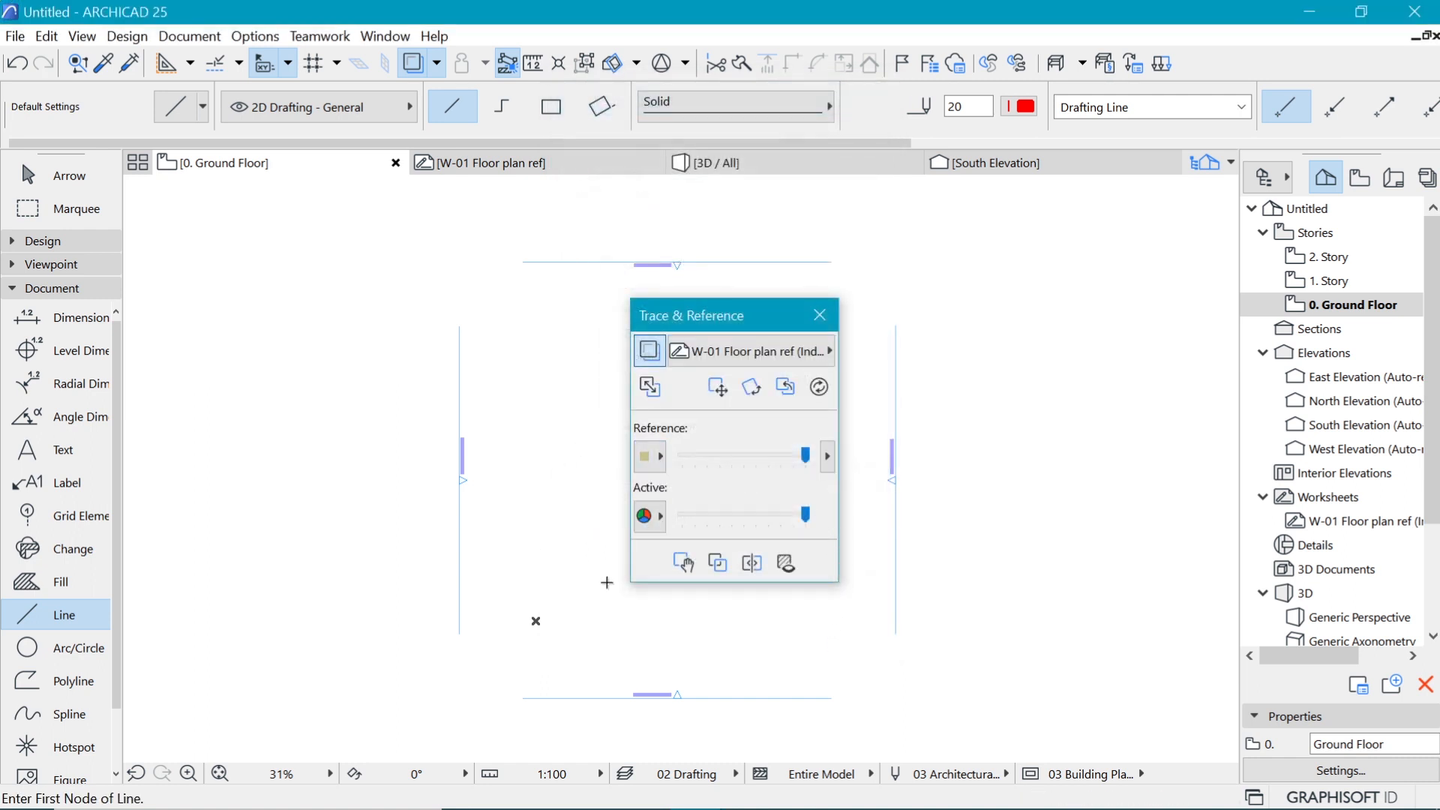
# - Include Figure elements among the visible elements of the trace reference
pyautogui.click(829, 455)
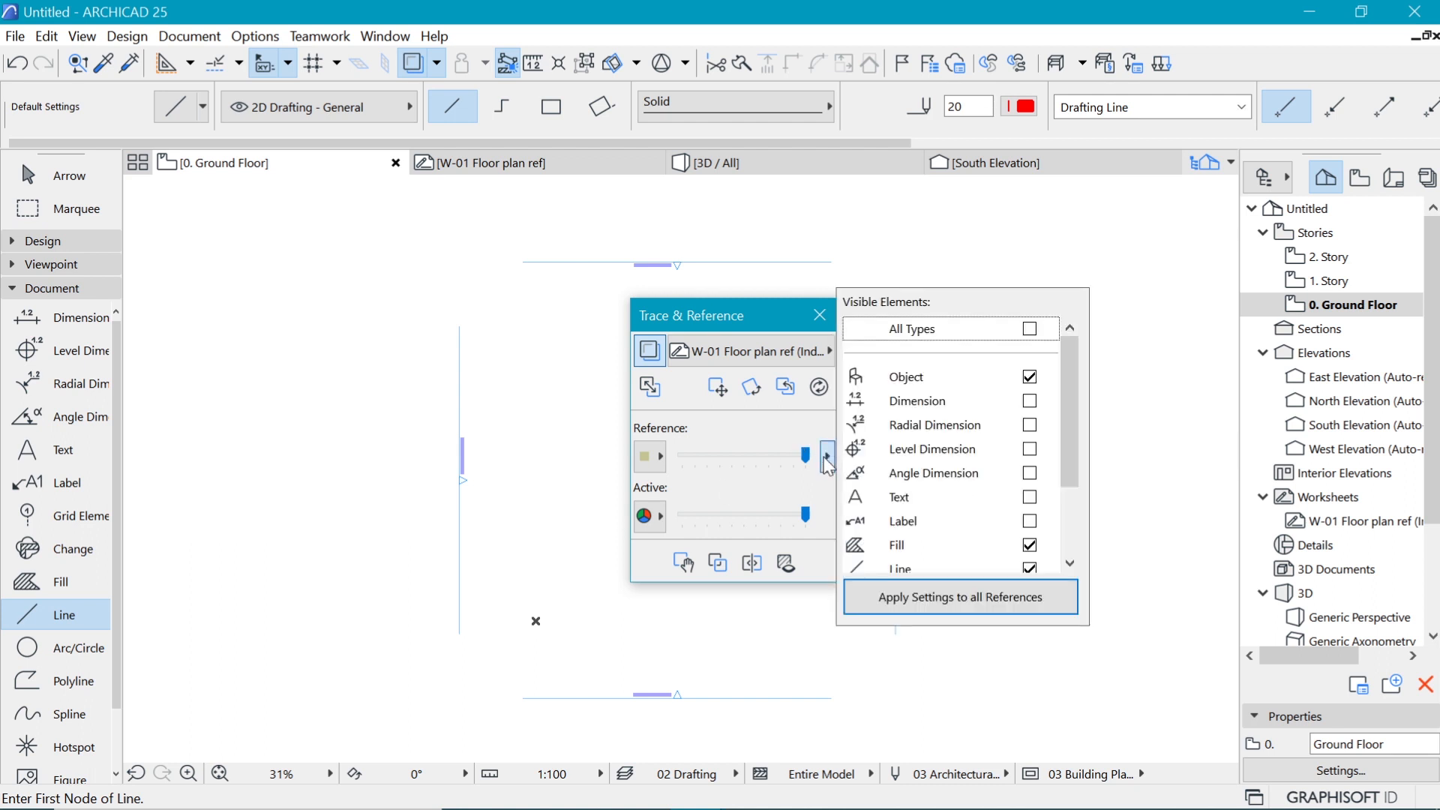
pyautogui.moveTo(1071, 425); pyautogui.dragTo(1057, 522)
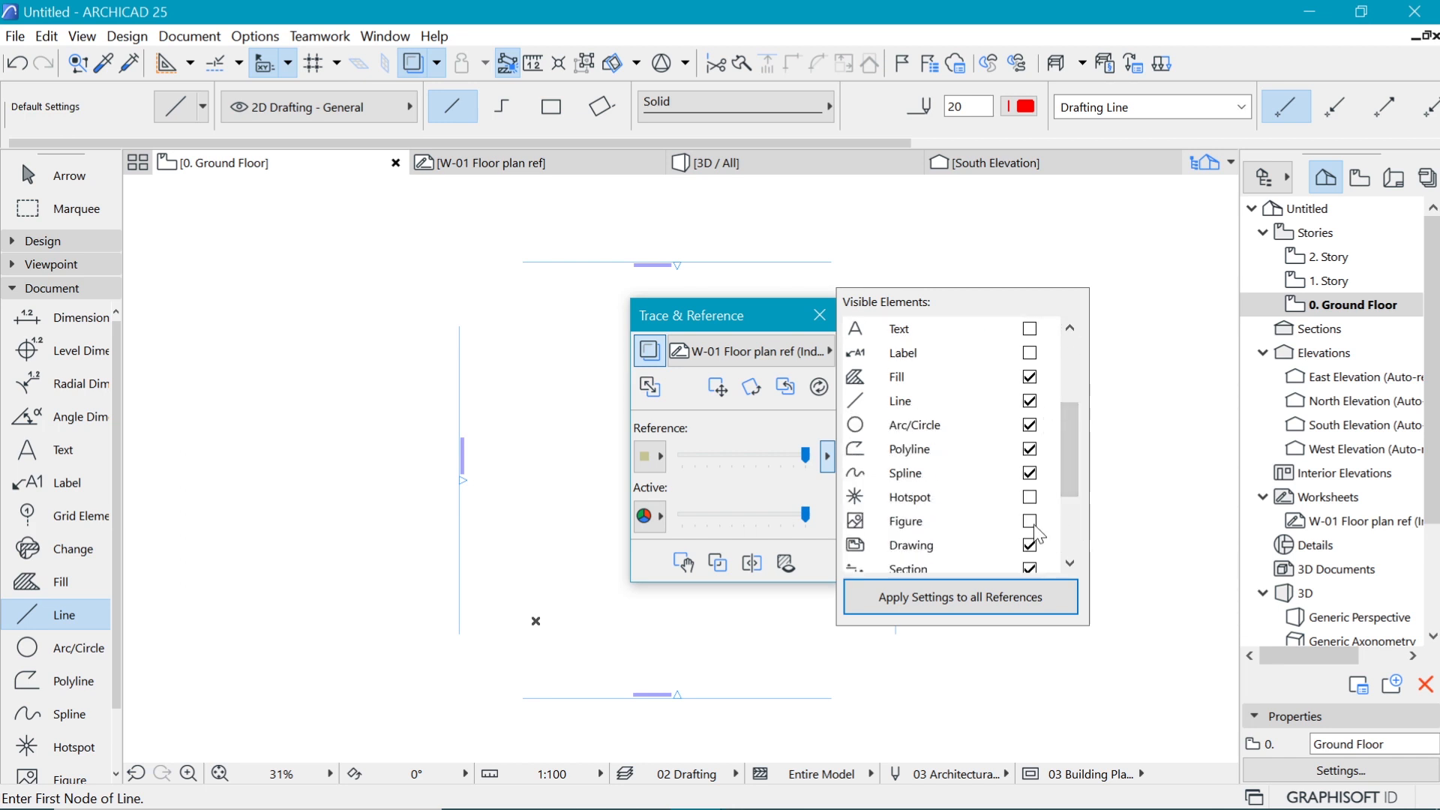
pyautogui.click(1030, 522)
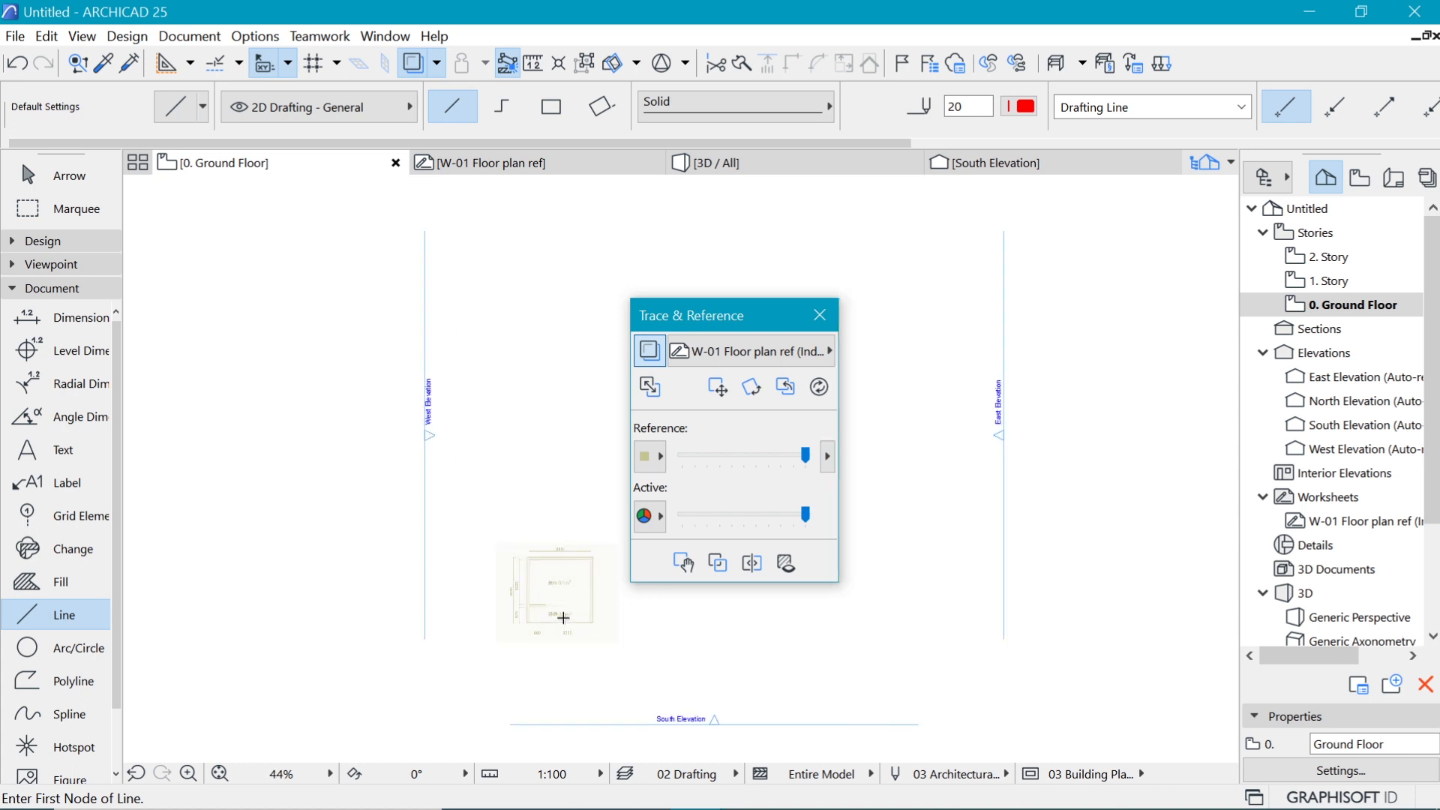
# - Colour the trace reference red (R:255 G:0 B:0) and lower its intensity to about two thirds
pyautogui.scroll(8, 564, 619)
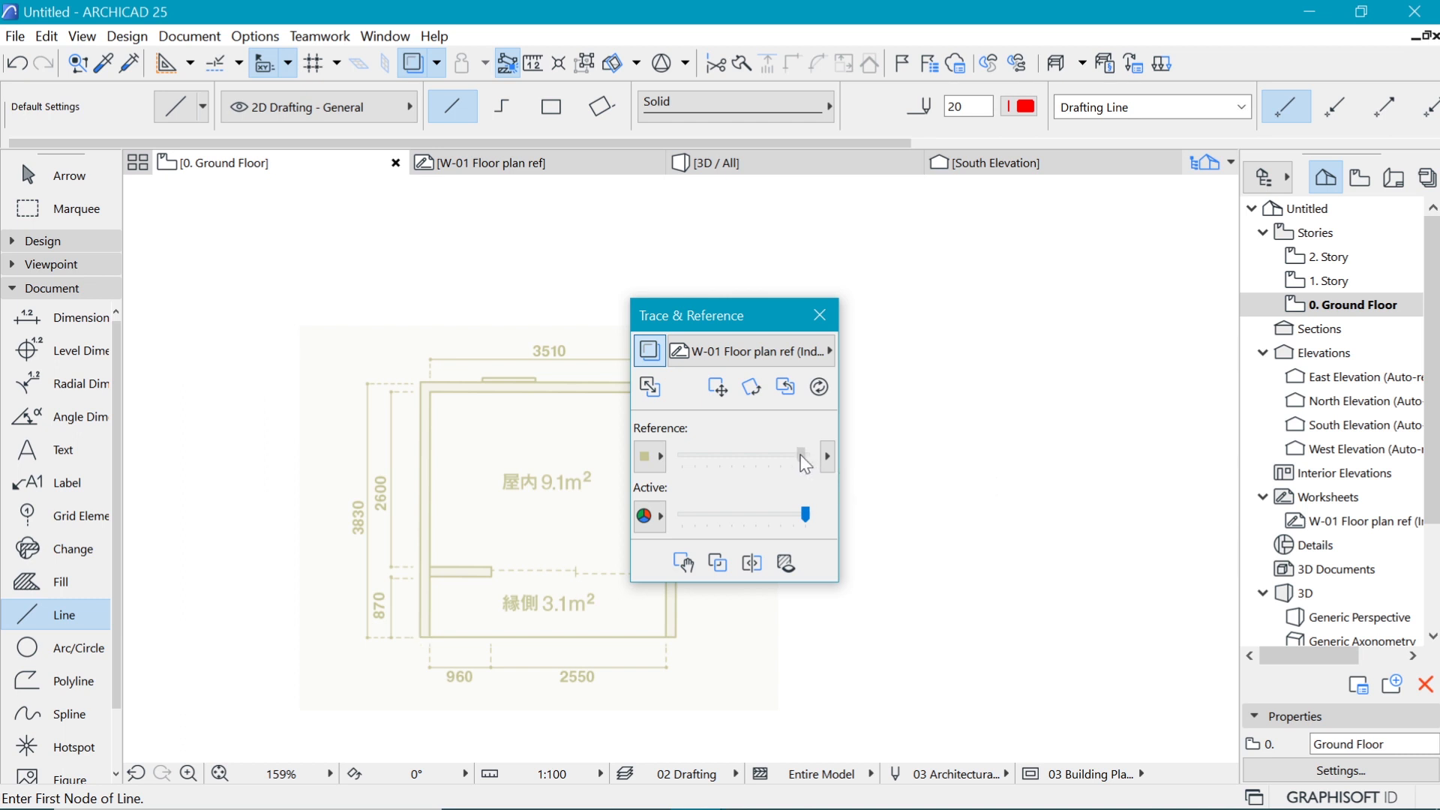
pyautogui.click(656, 457)
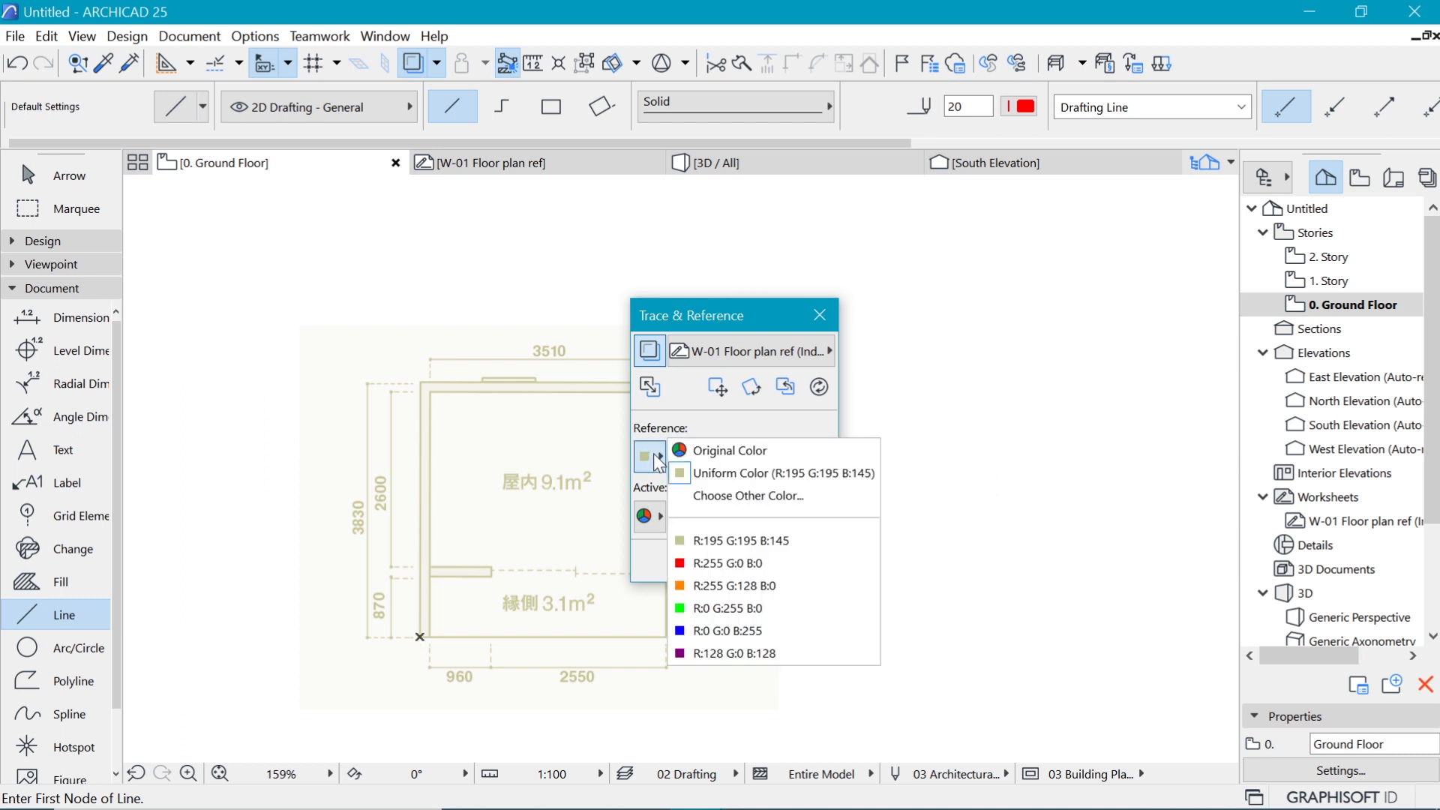
pyautogui.click(720, 564)
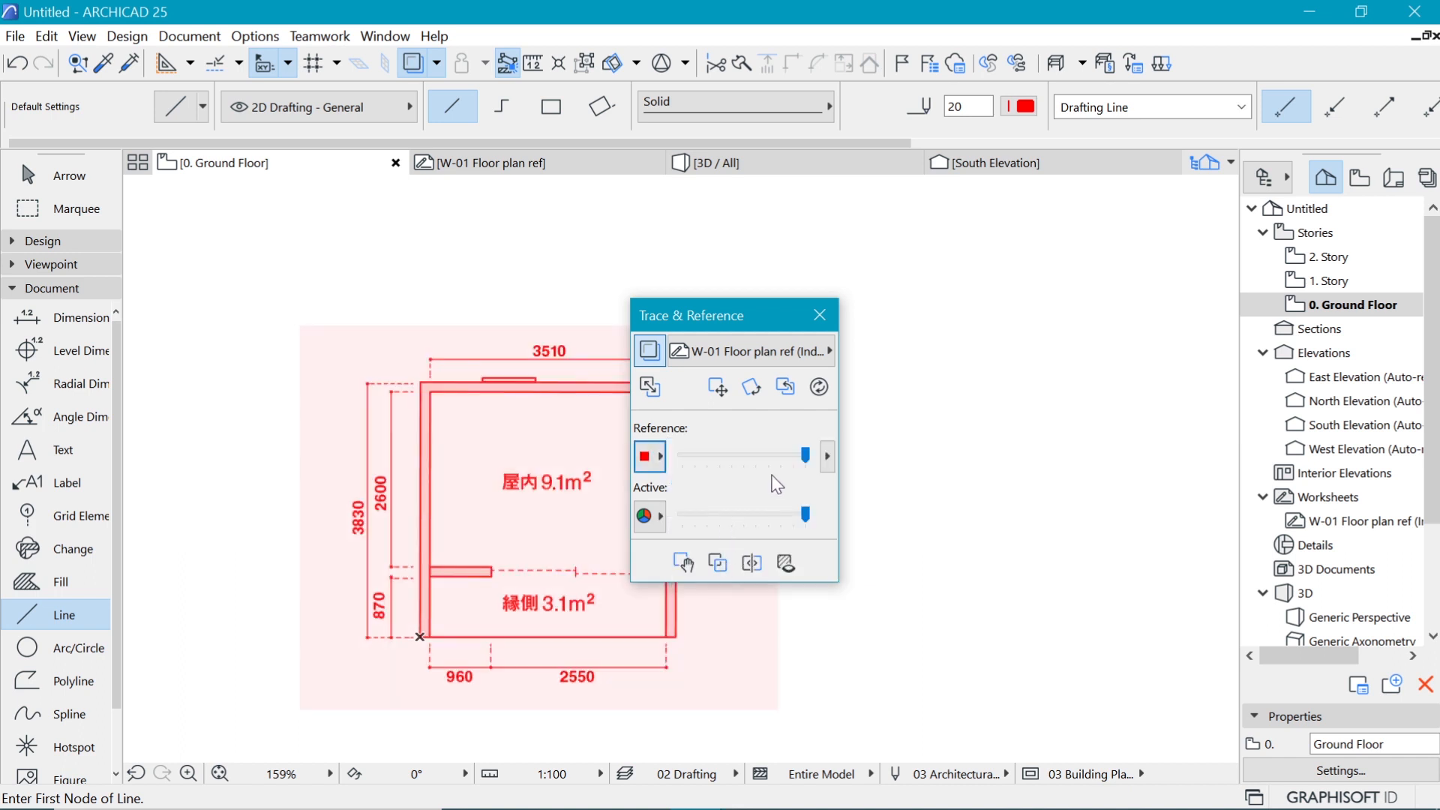
pyautogui.moveTo(805, 459); pyautogui.dragTo(770, 458)
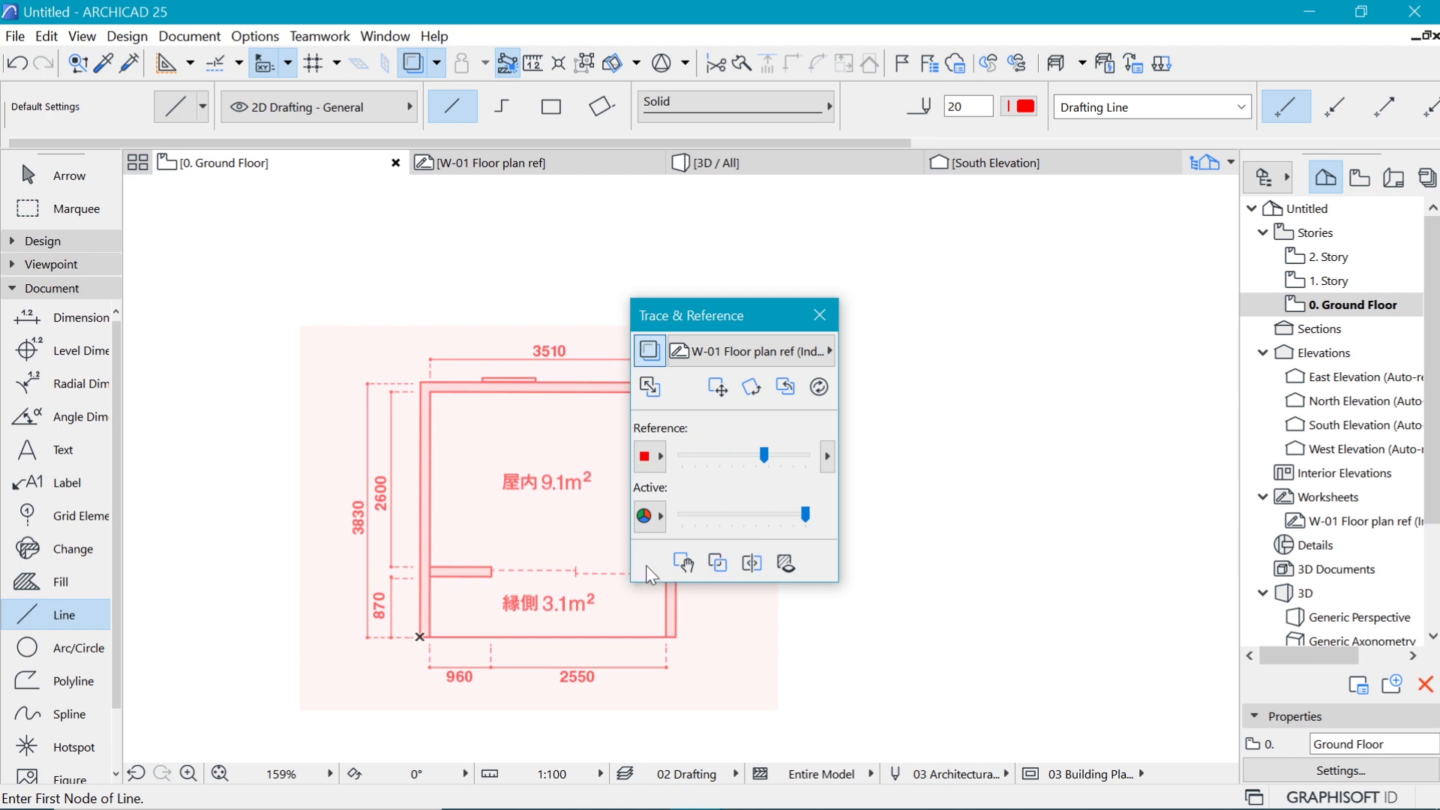
pyautogui.scroll(-5, 454, 525)
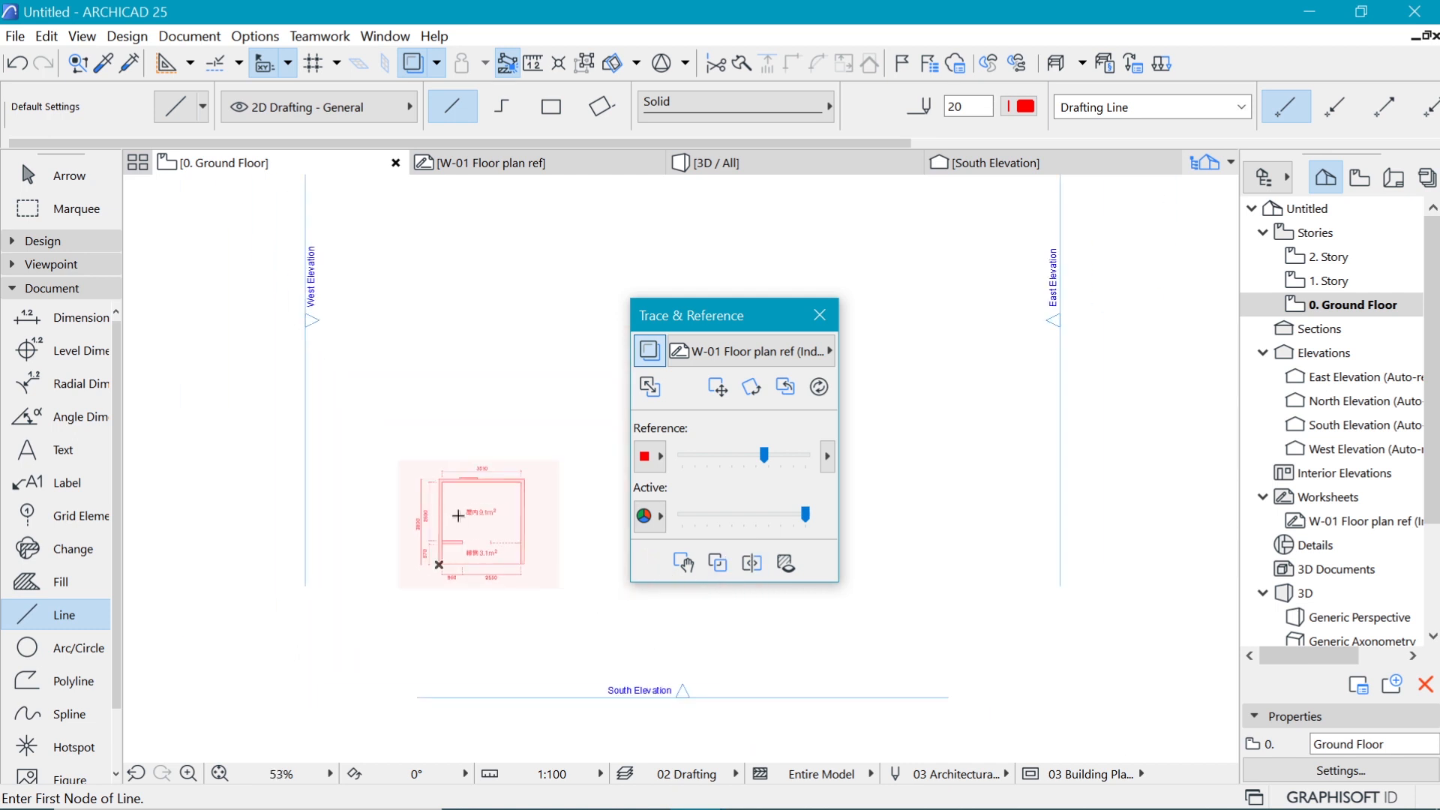
pyautogui.scroll(1, 444, 500)
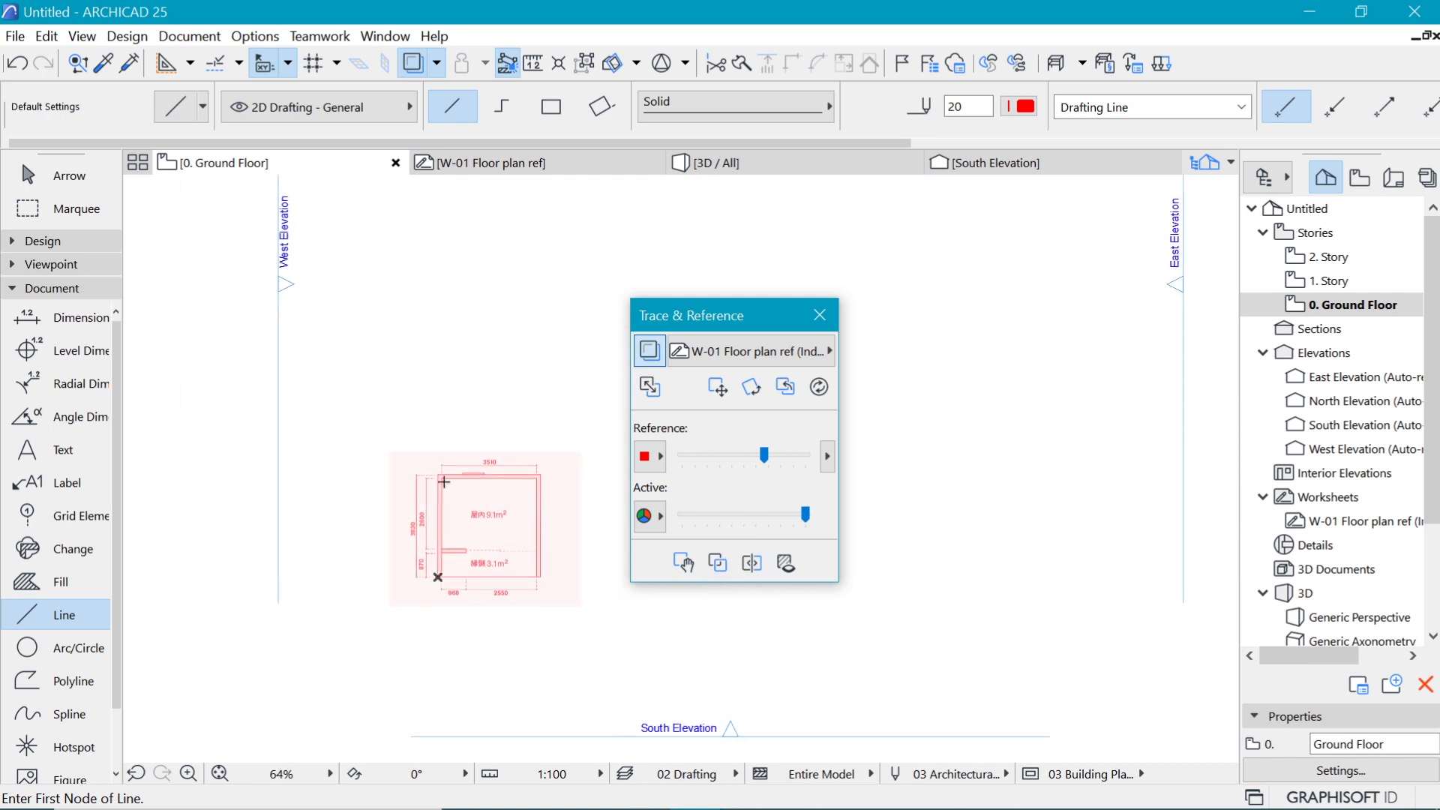
pyautogui.scroll(2, 508, 503)
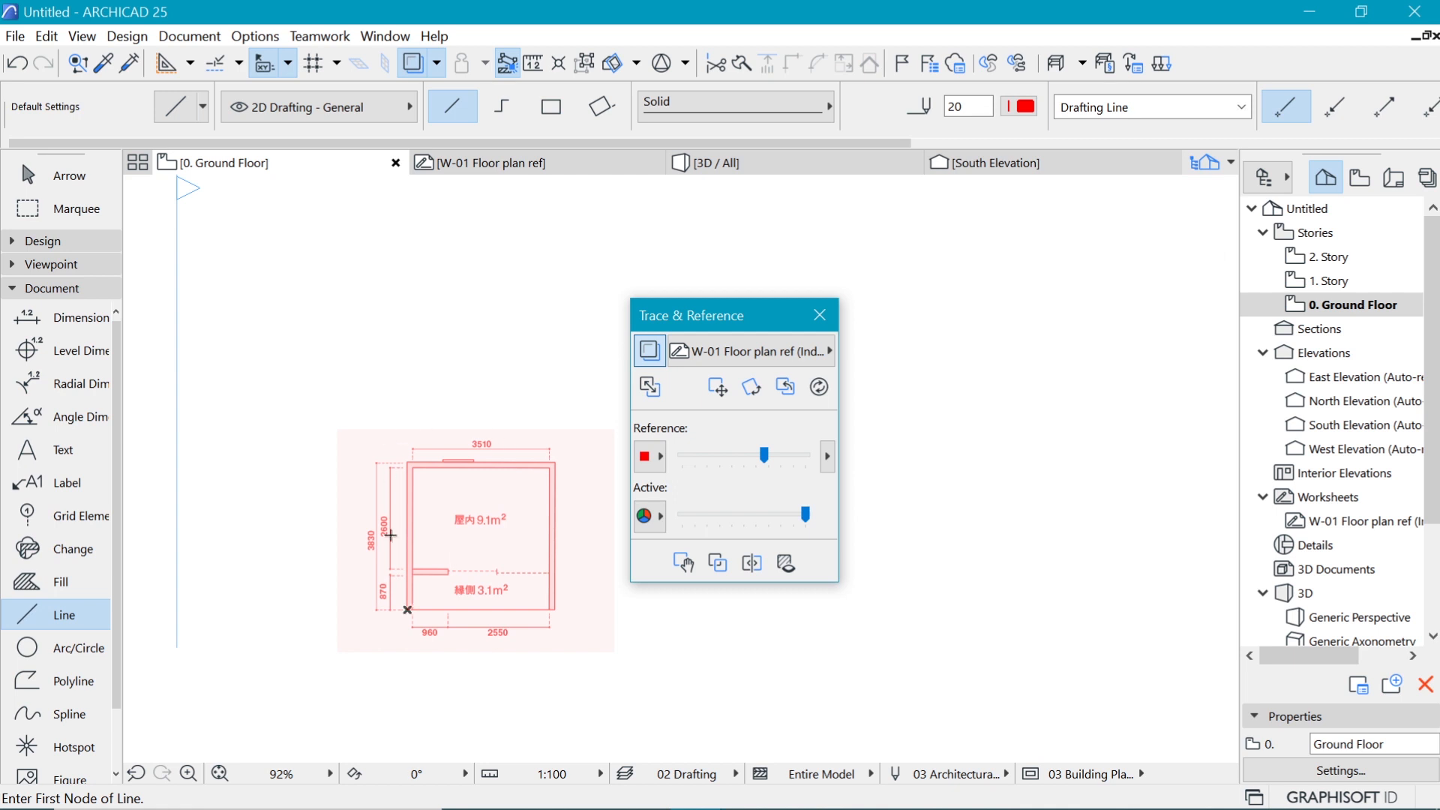
pyautogui.scroll(-6, 487, 571)
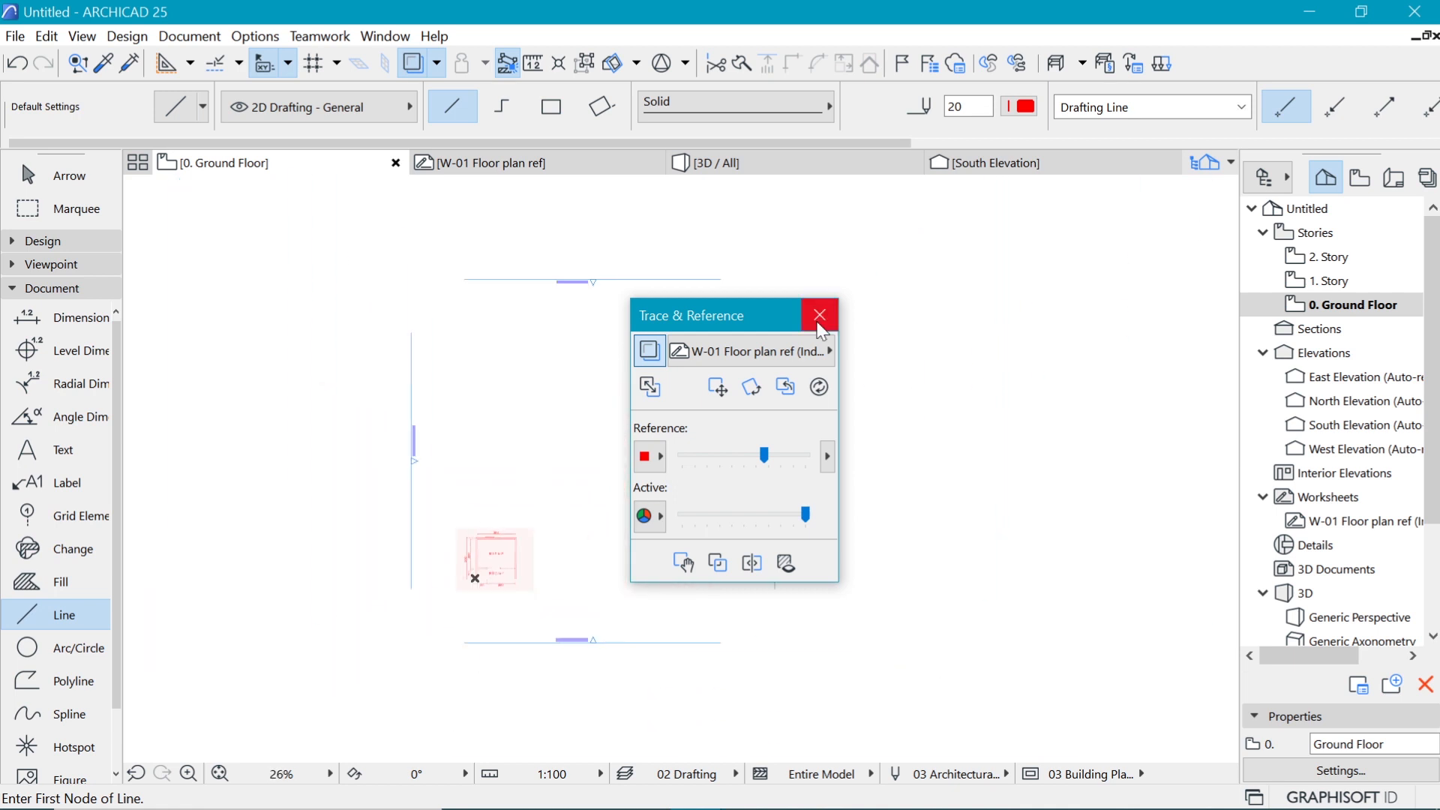
pyautogui.click(820, 315)
# - Move the North and South Elevation markers closer to the traced floor plan, just above and below it
pyautogui.scroll(3, 543, 331)
pyautogui.scroll(-2, 661, 365)
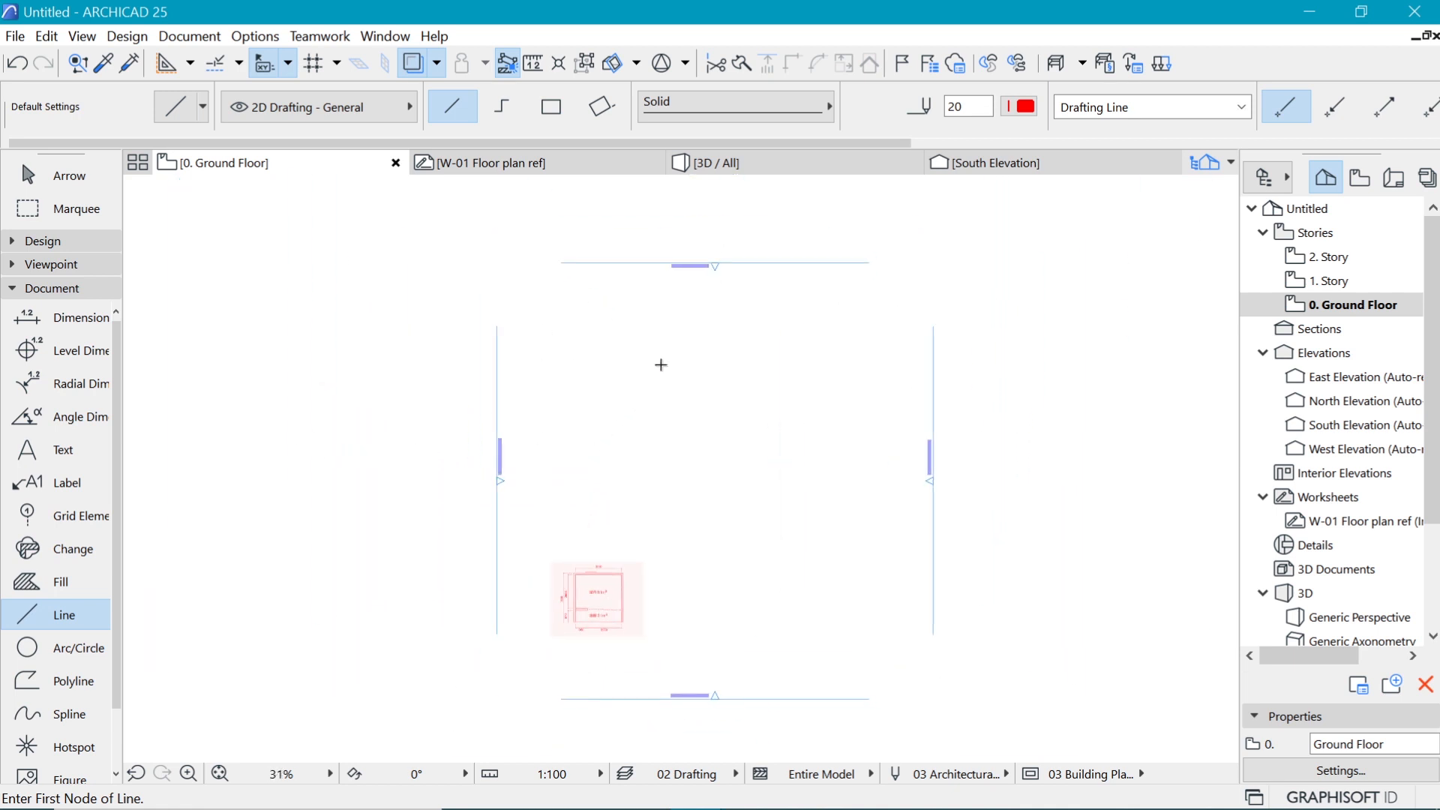
pyautogui.keyDown('shift'); pyautogui.click(688, 264); pyautogui.keyUp('shift')
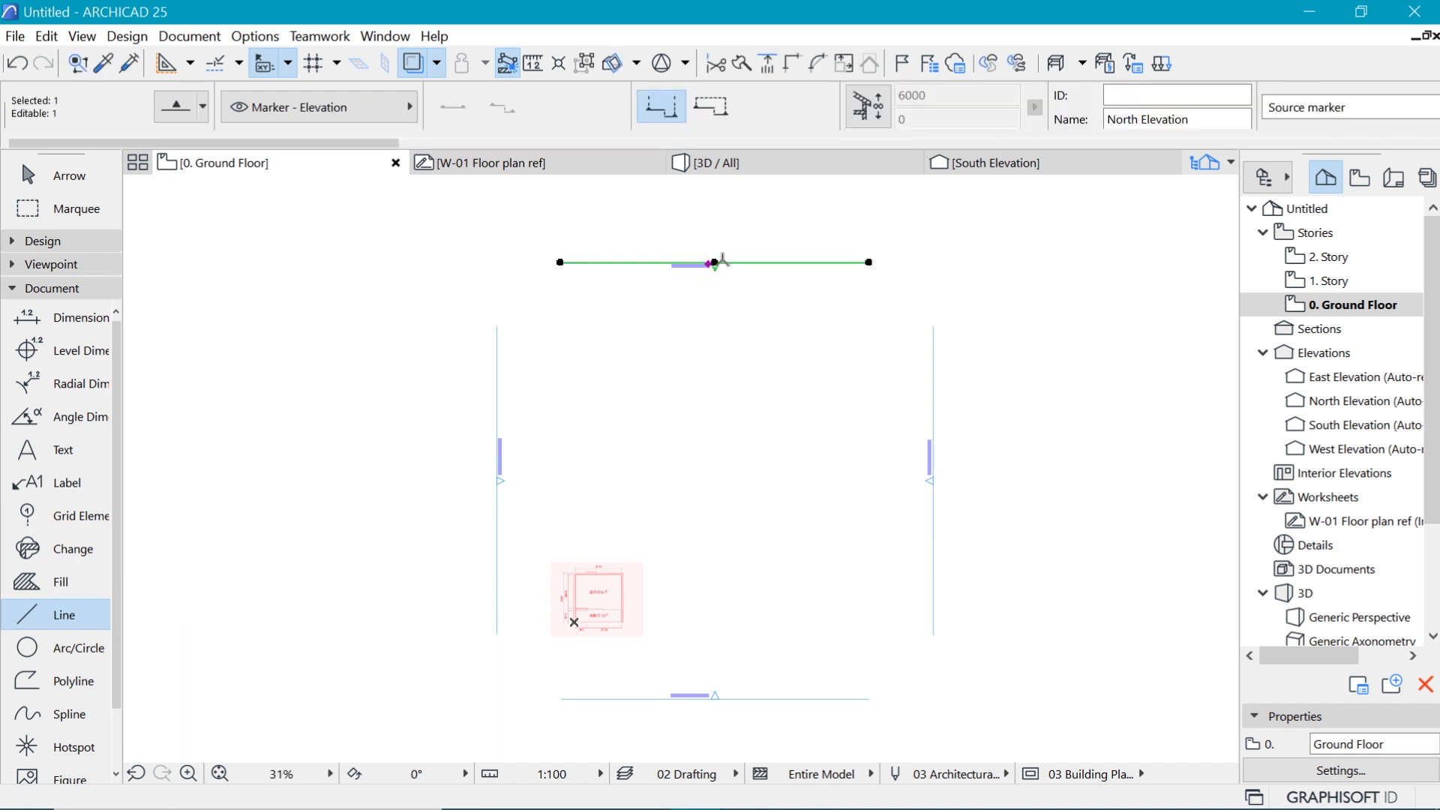
pyautogui.click(714, 263)
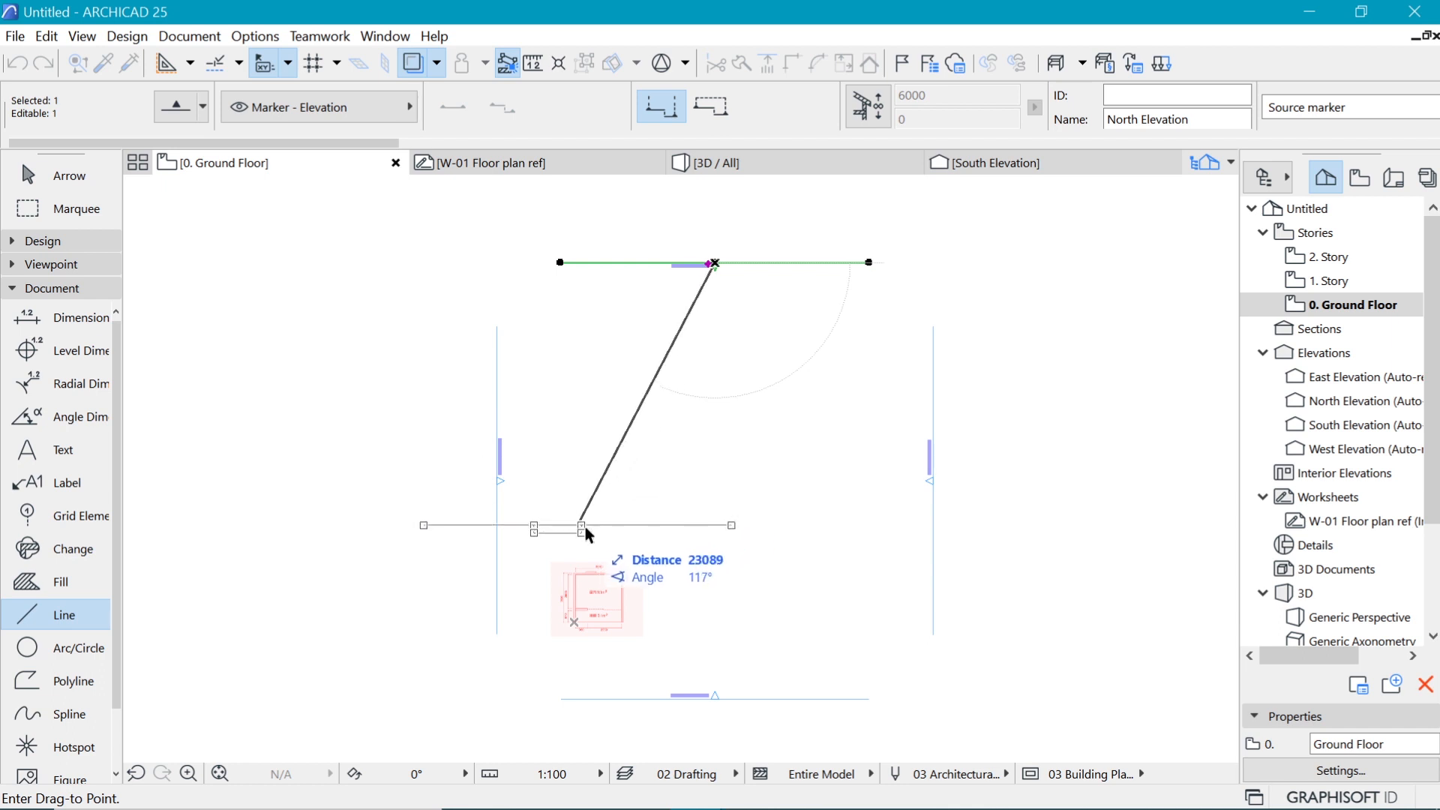
pyautogui.click(597, 515)
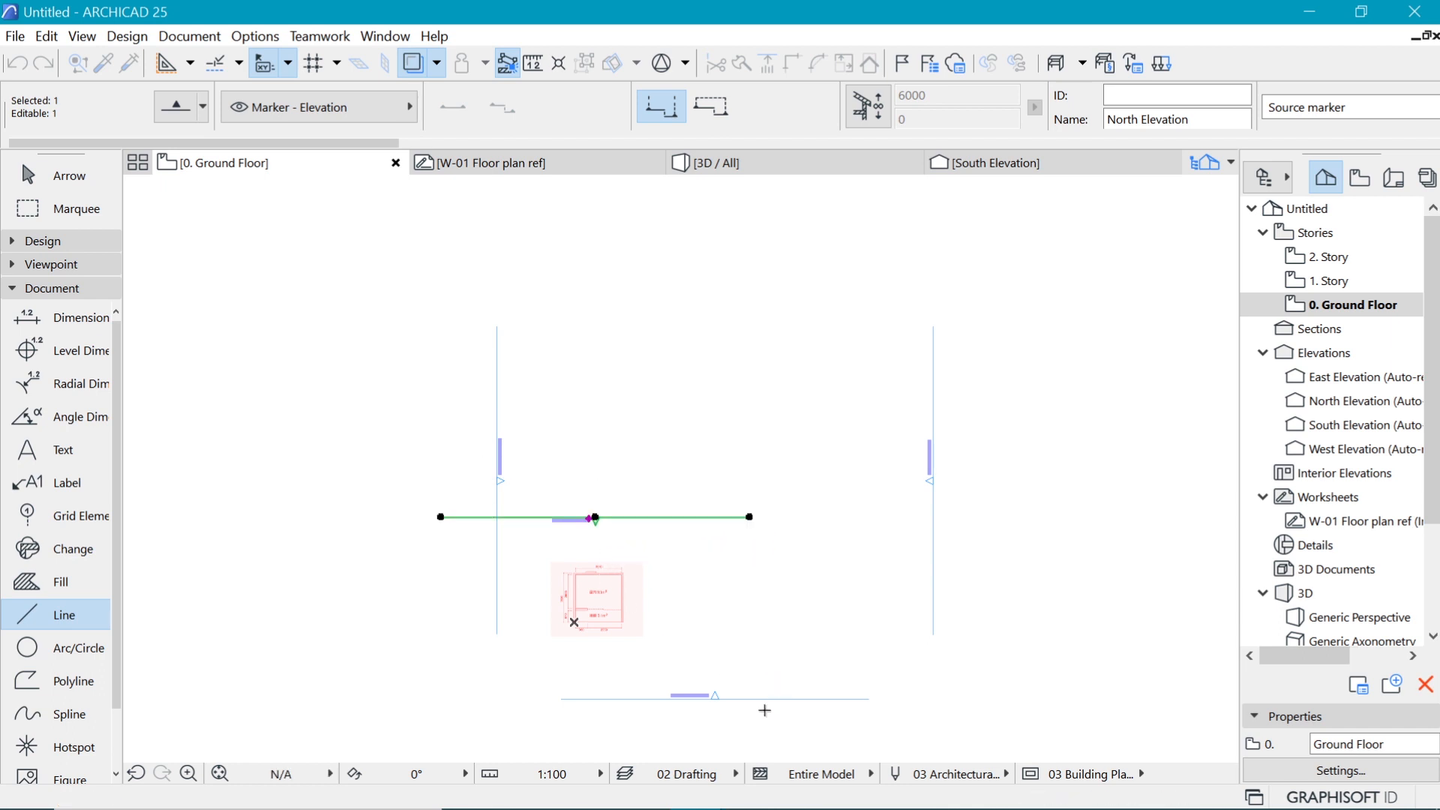
pyautogui.click(715, 698)
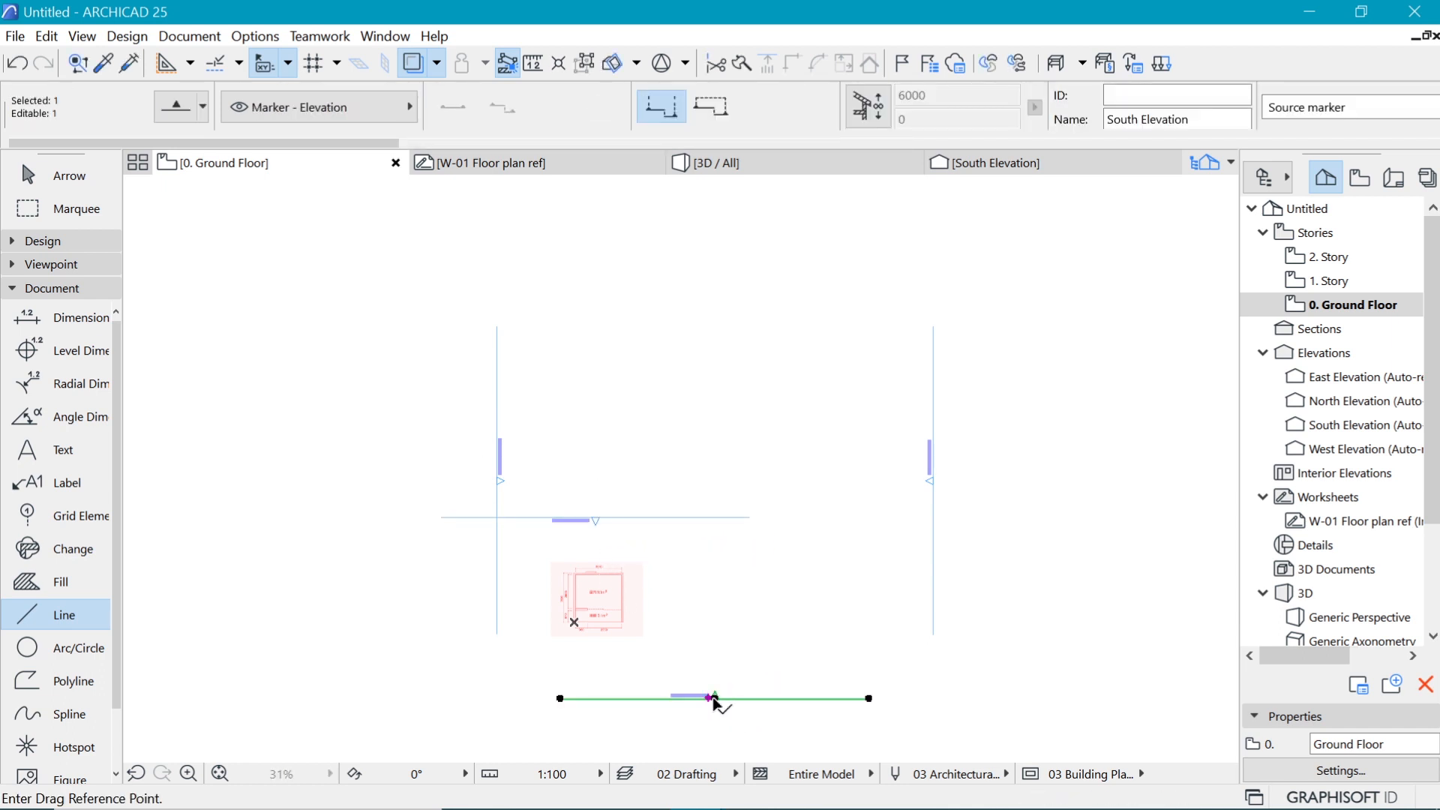
pyautogui.click(616, 691)
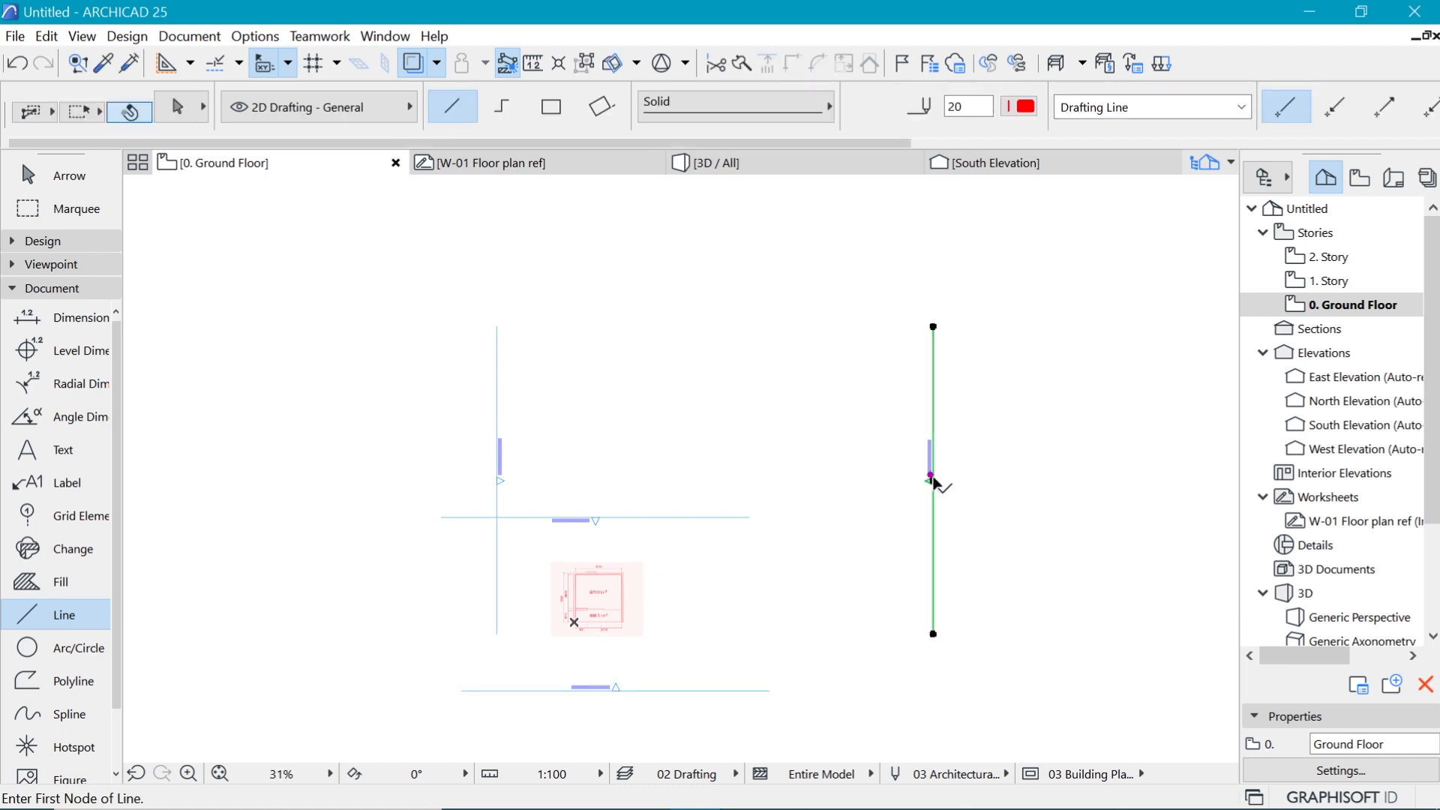
# - Move the East and West Elevation markers so they sit beside the traced floor plan on either side
pyautogui.click(931, 477)
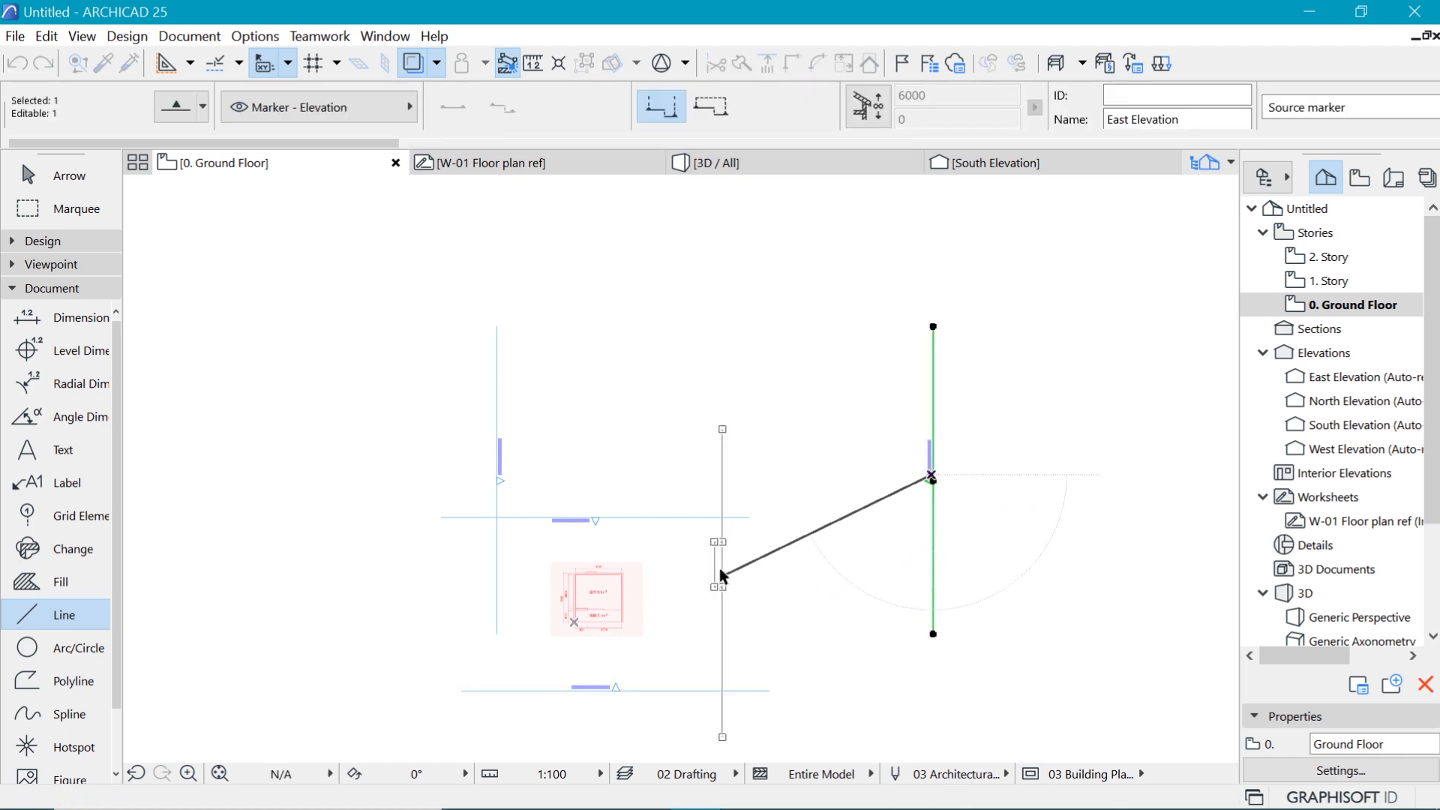
pyautogui.click(720, 575)
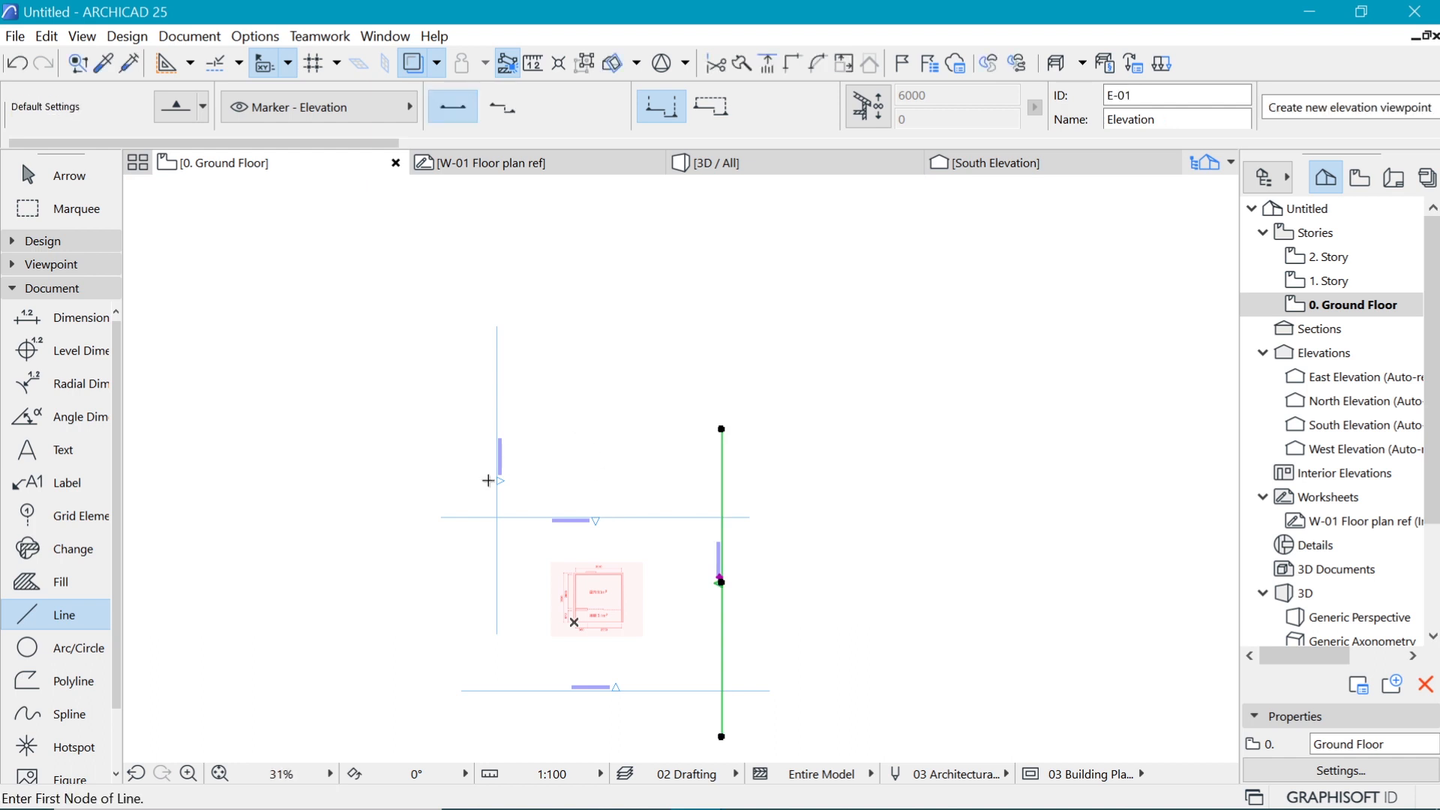
pyautogui.press('Escape')
pyautogui.keyDown('shift'); pyautogui.click(498, 464); pyautogui.keyUp('shift')
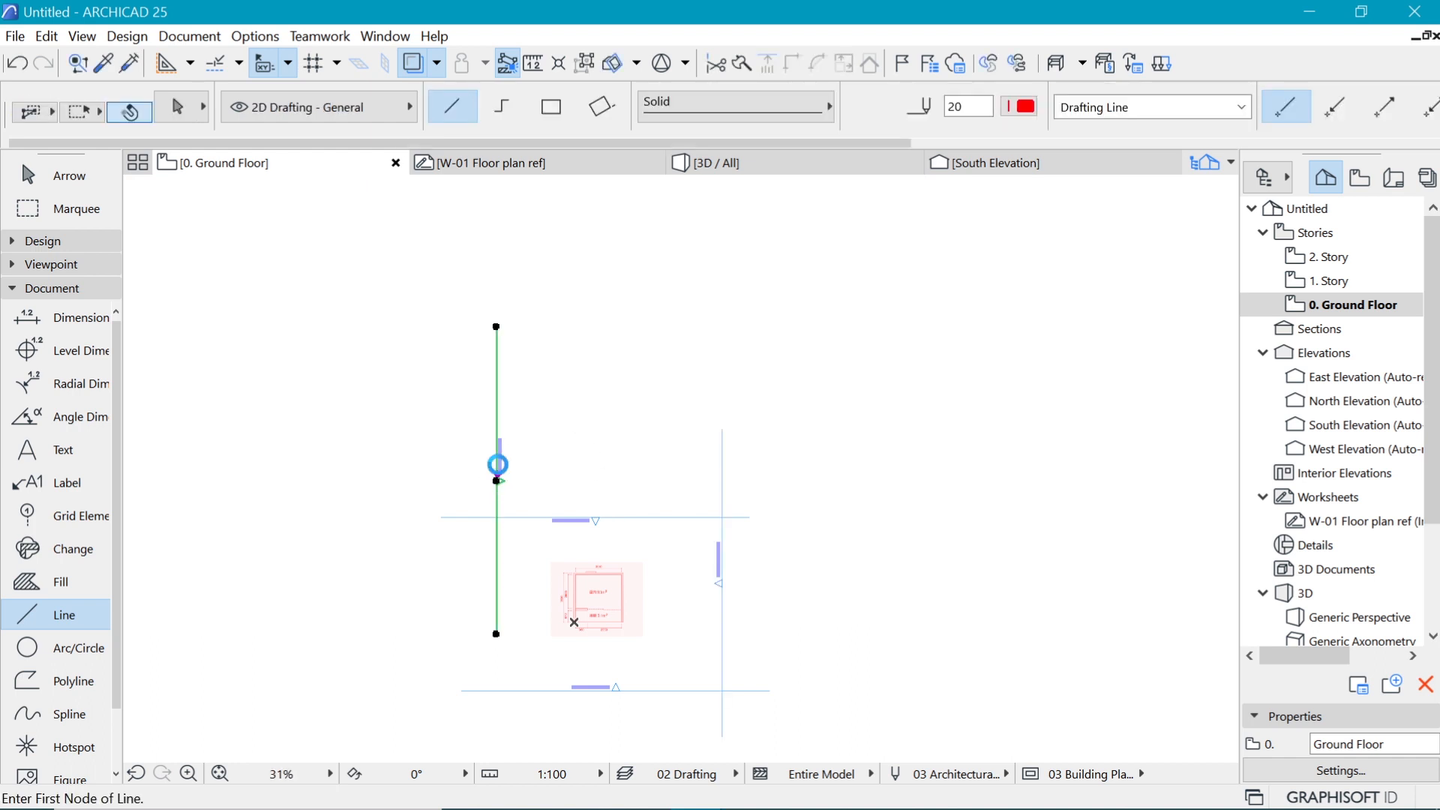
pyautogui.hotkey('ctrl', 'd')
pyautogui.click(497, 480)
pyautogui.click(496, 592)
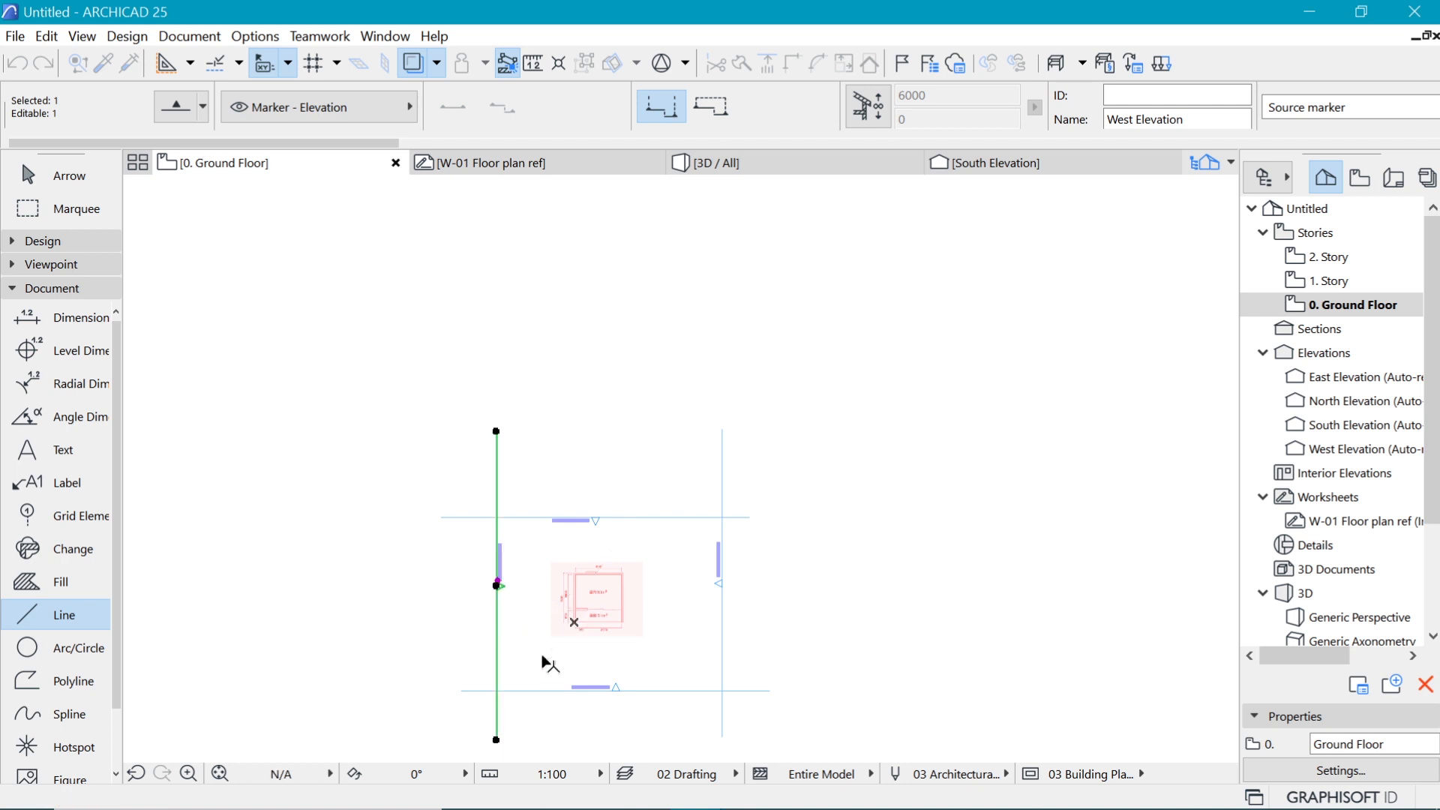
# - Add the North, East and South Elevation markers to the selected West one and open the selection's settings
pyautogui.scroll(2, 544, 578)
pyautogui.keyDown('shift'); pyautogui.click(639, 434); pyautogui.keyUp('shift')
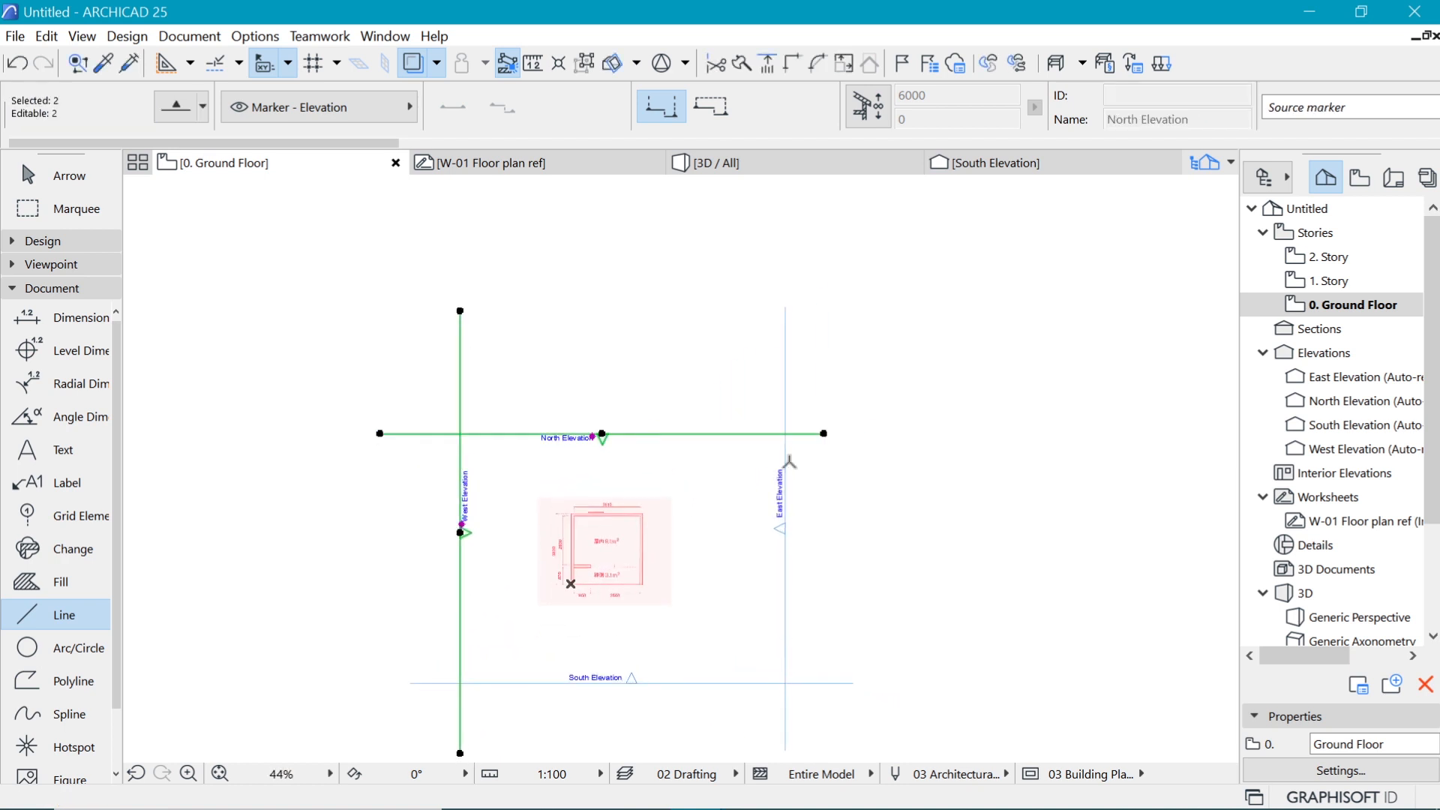
pyautogui.keyDown('shift'); pyautogui.click(785, 518); pyautogui.keyUp('shift')
pyautogui.keyDown('shift'); pyautogui.click(729, 682); pyautogui.keyUp('shift')
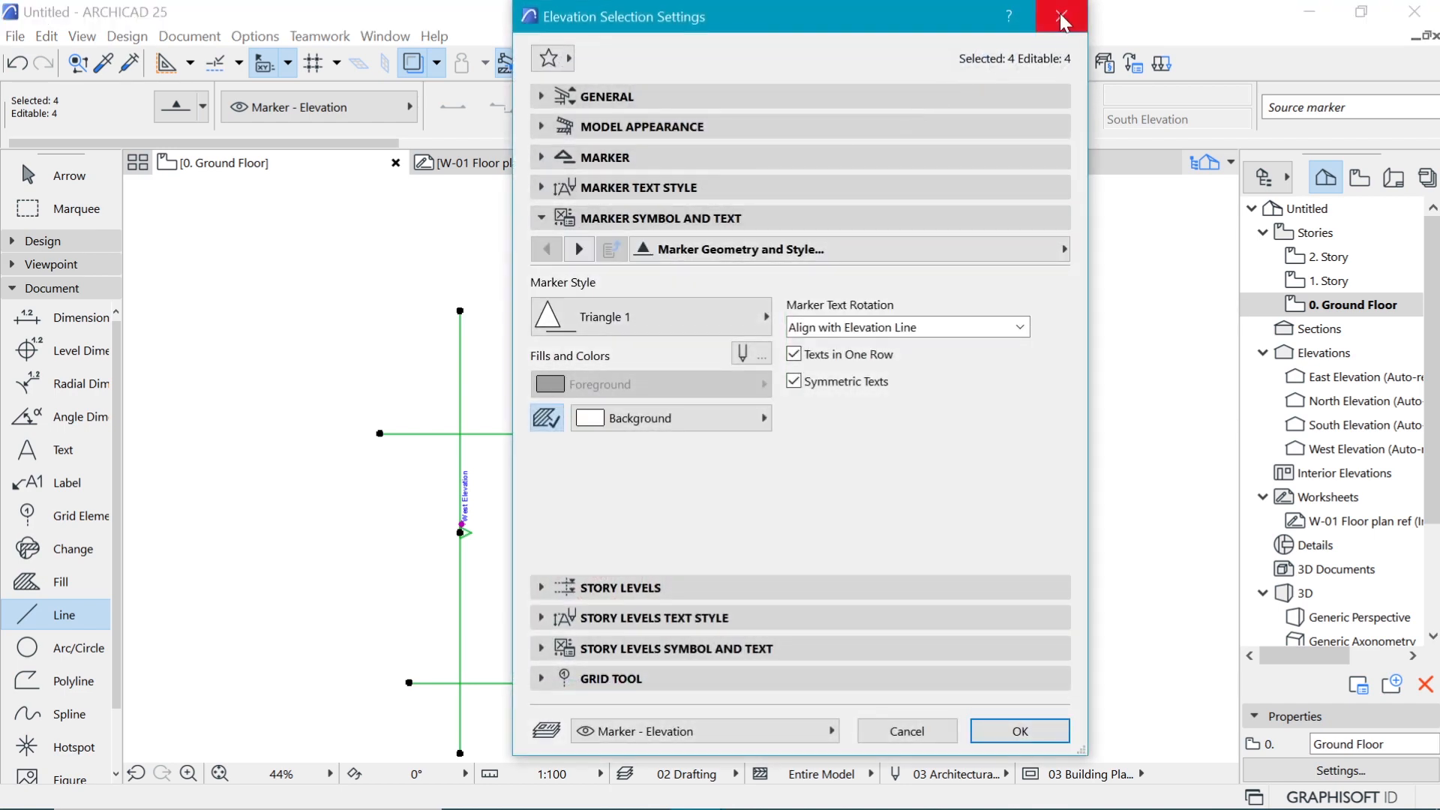
pyautogui.click(1062, 17)
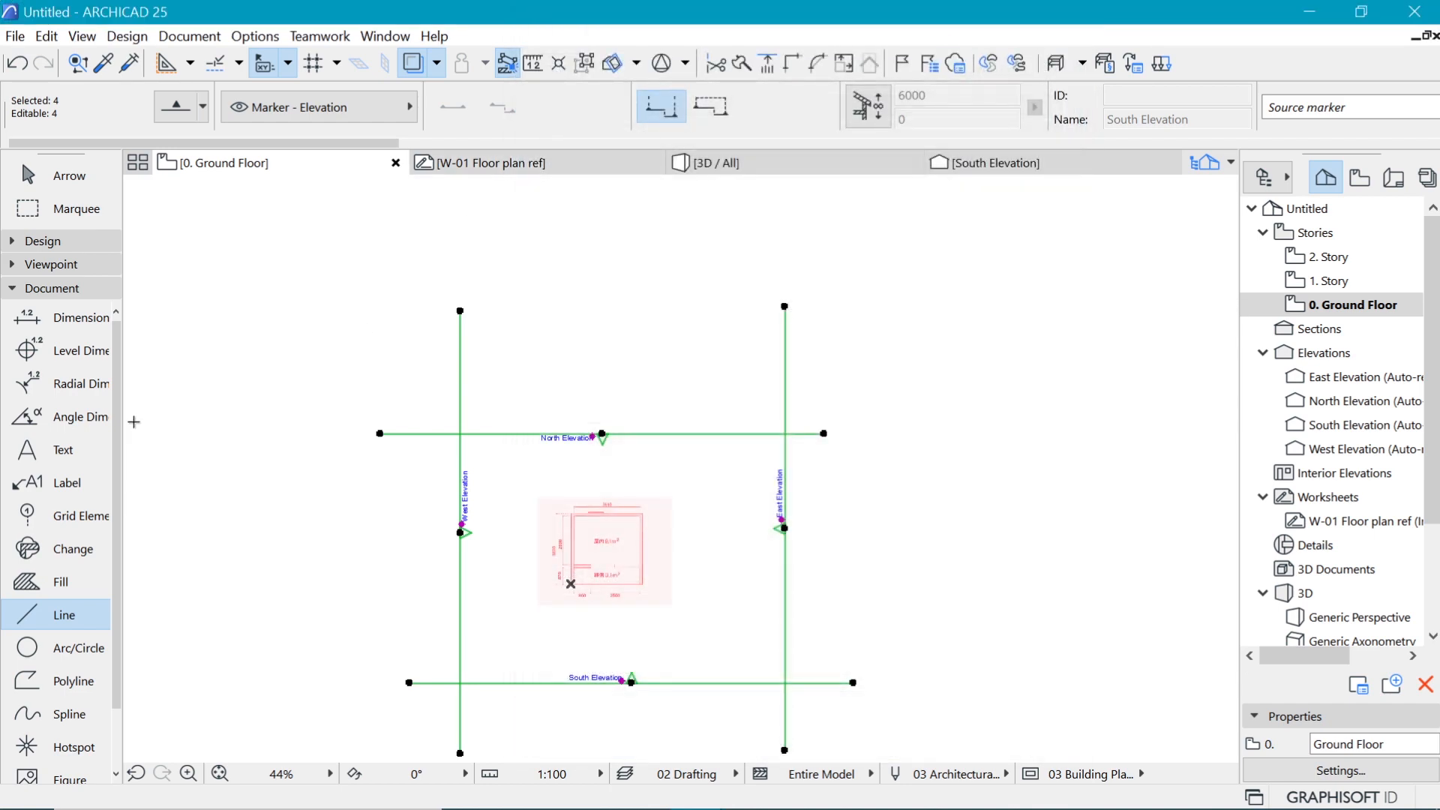
pyautogui.click(185, 108)
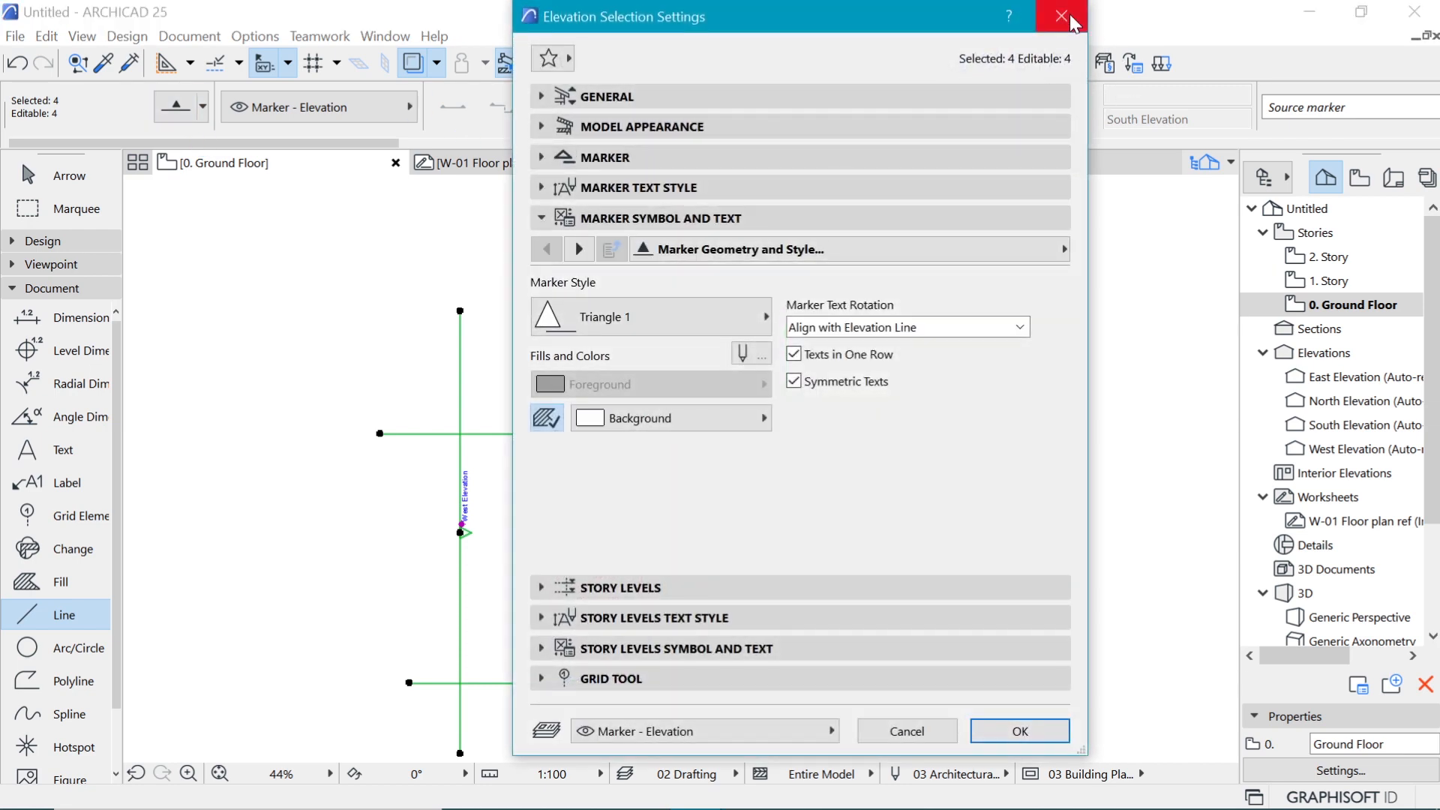
pyautogui.click(1062, 16)
# - With the Elevation tool active, change the marker style of the four selected elevations to Circle 4
pyautogui.click(41, 292)
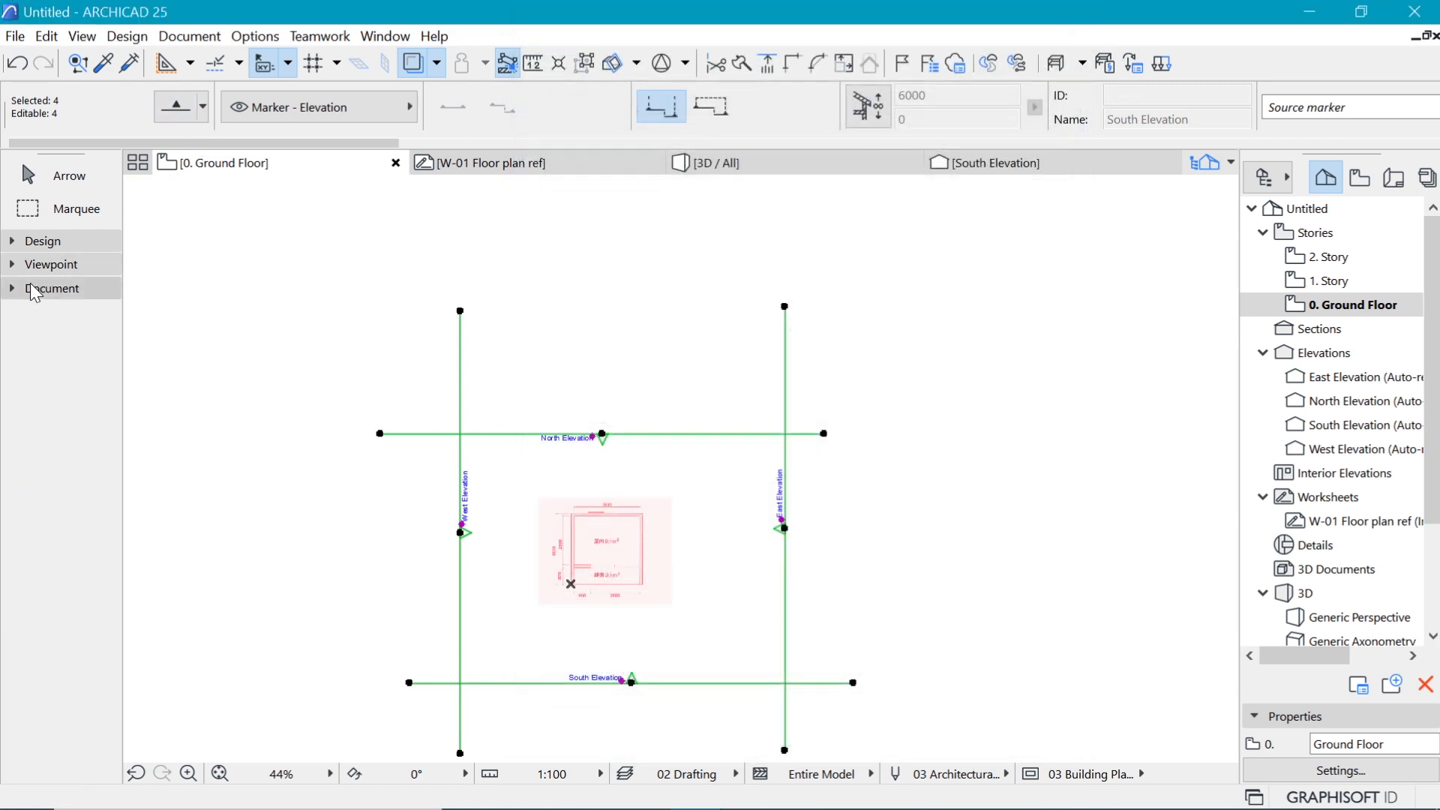
pyautogui.click(34, 291)
pyautogui.click(31, 267)
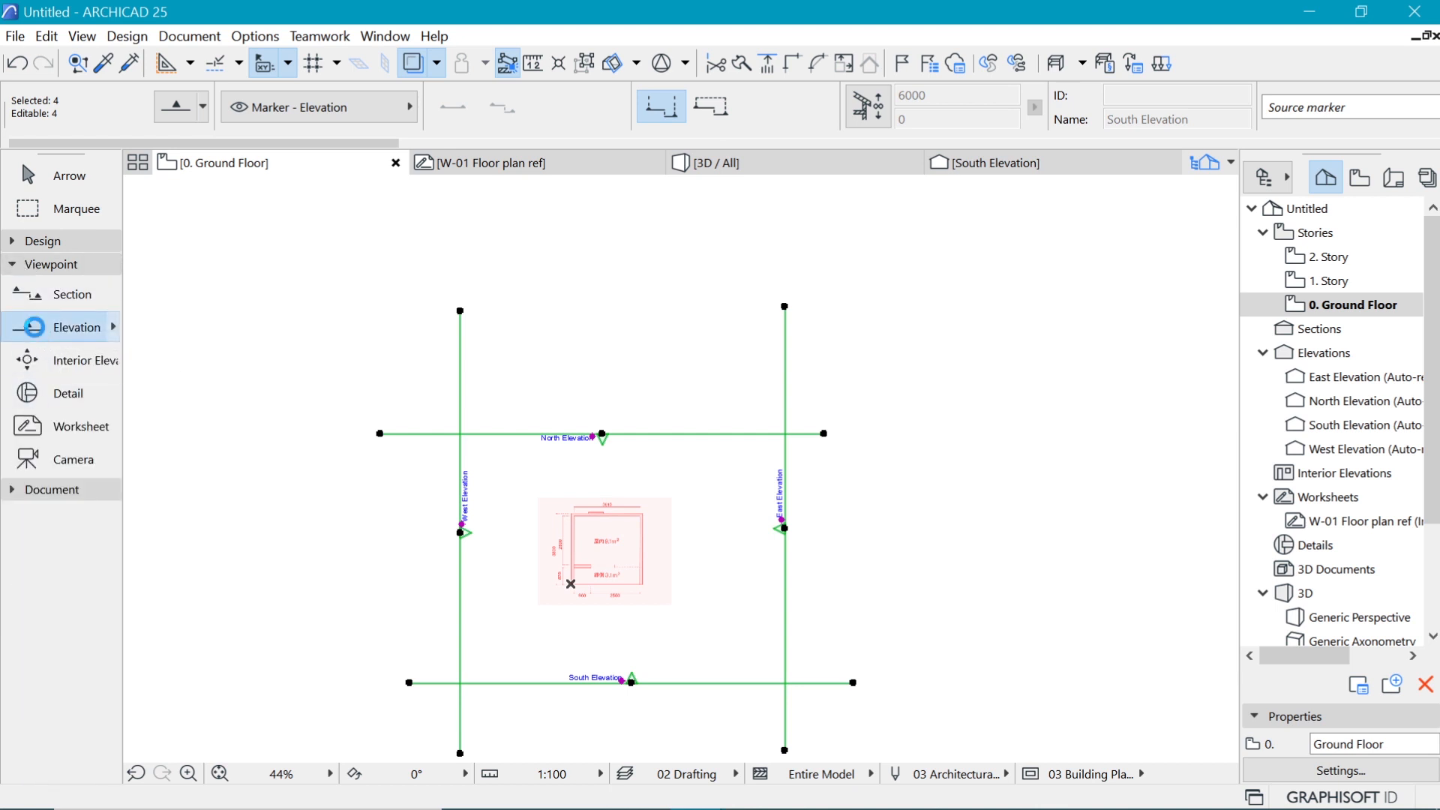
pyautogui.click(161, 98)
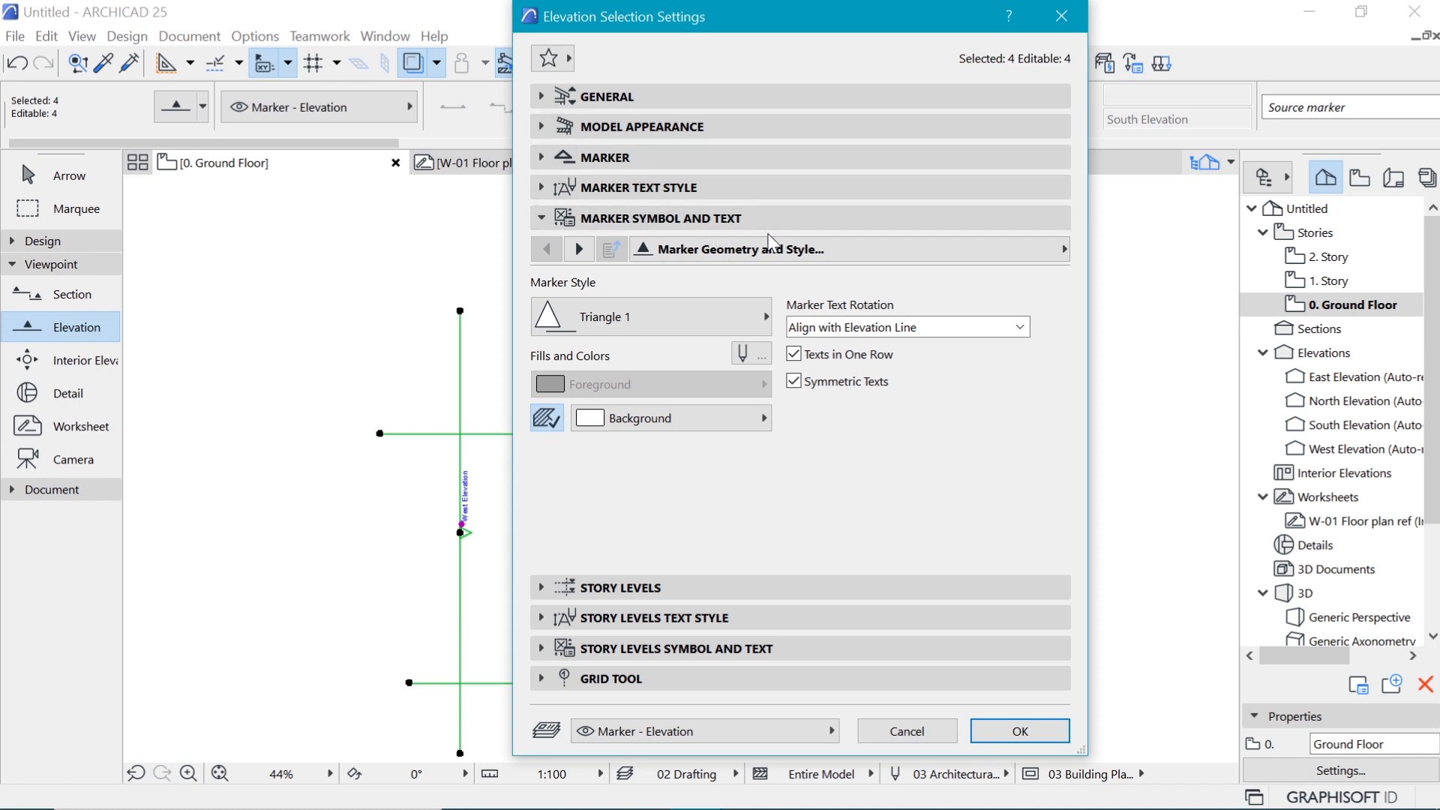
pyautogui.click(736, 252)
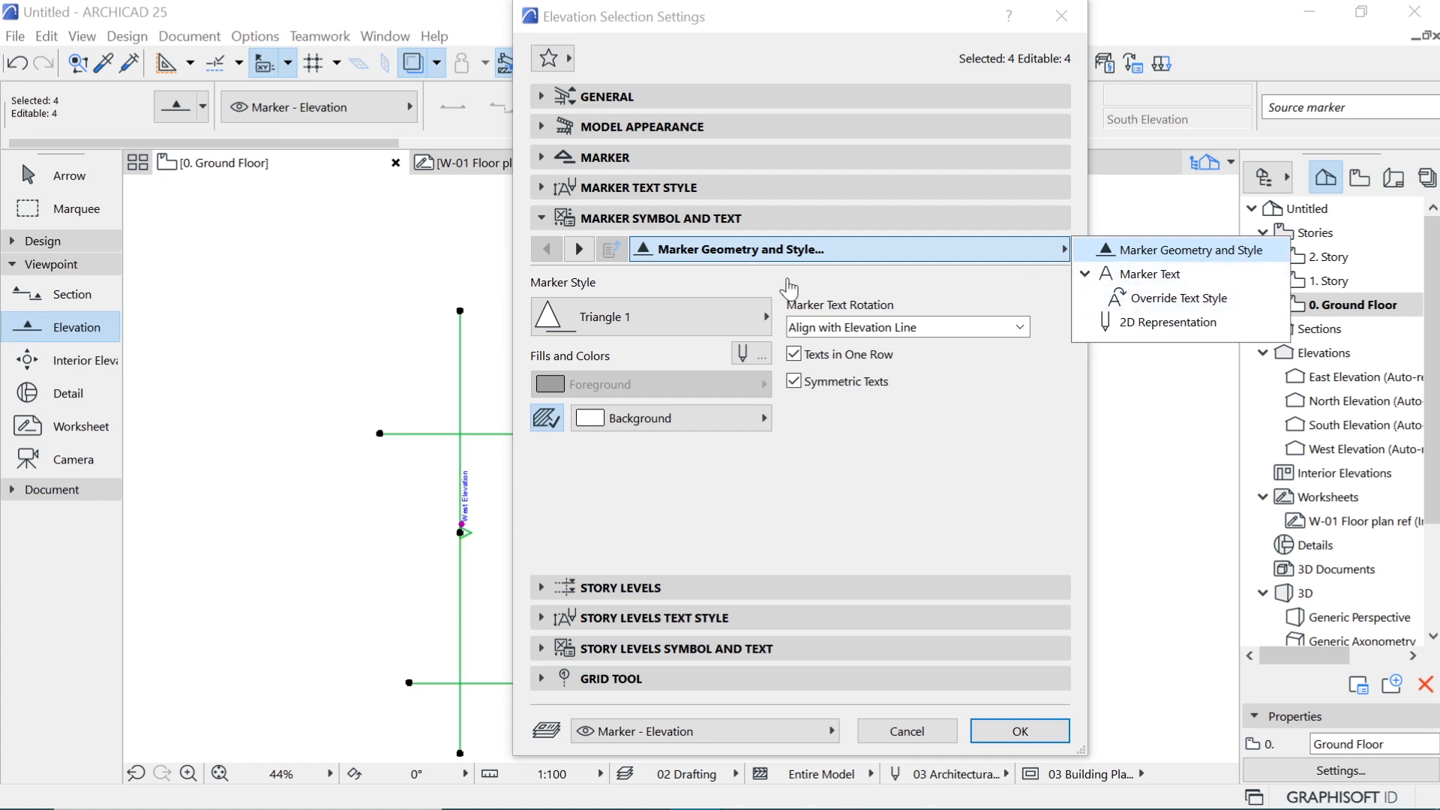
pyautogui.click(781, 277)
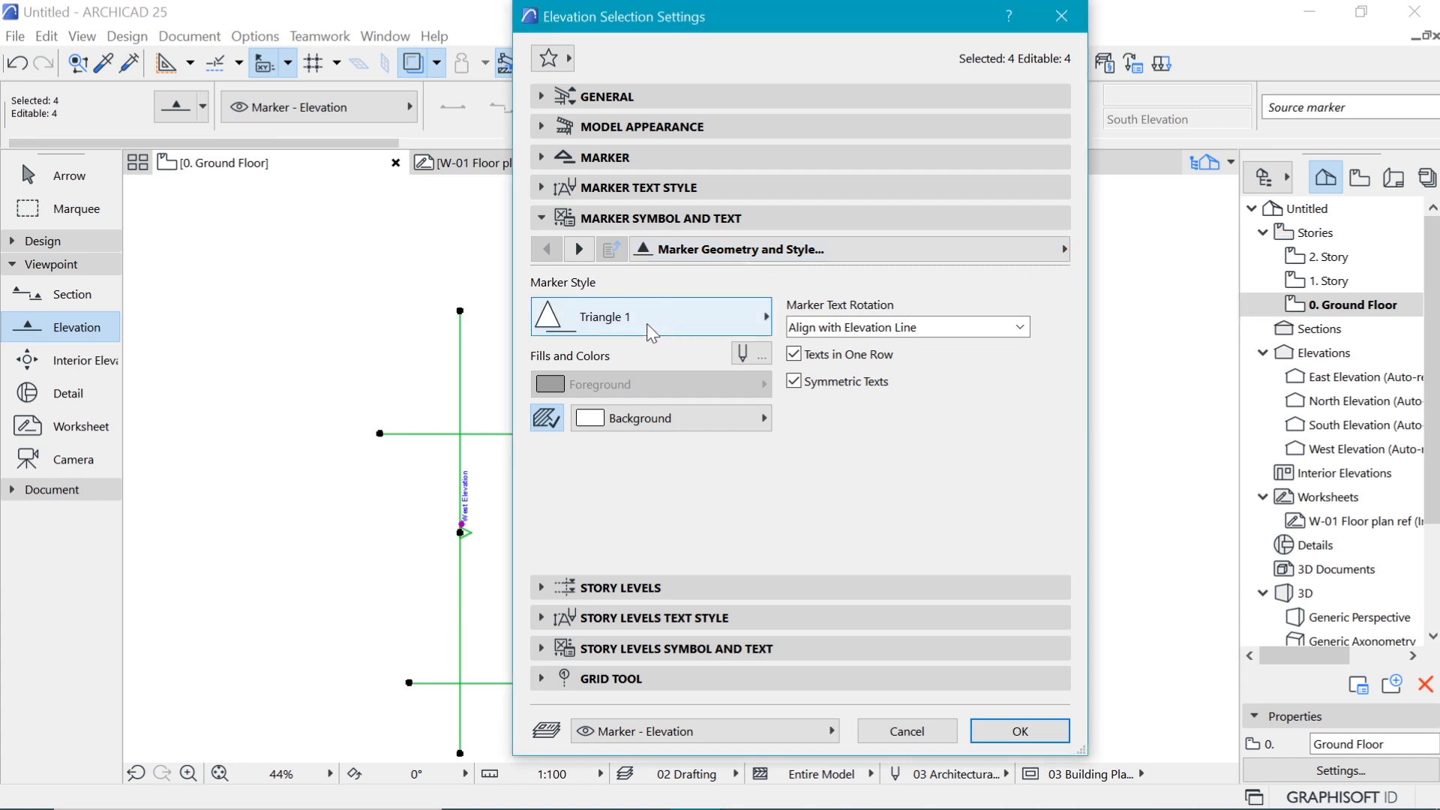
pyautogui.click(600, 330)
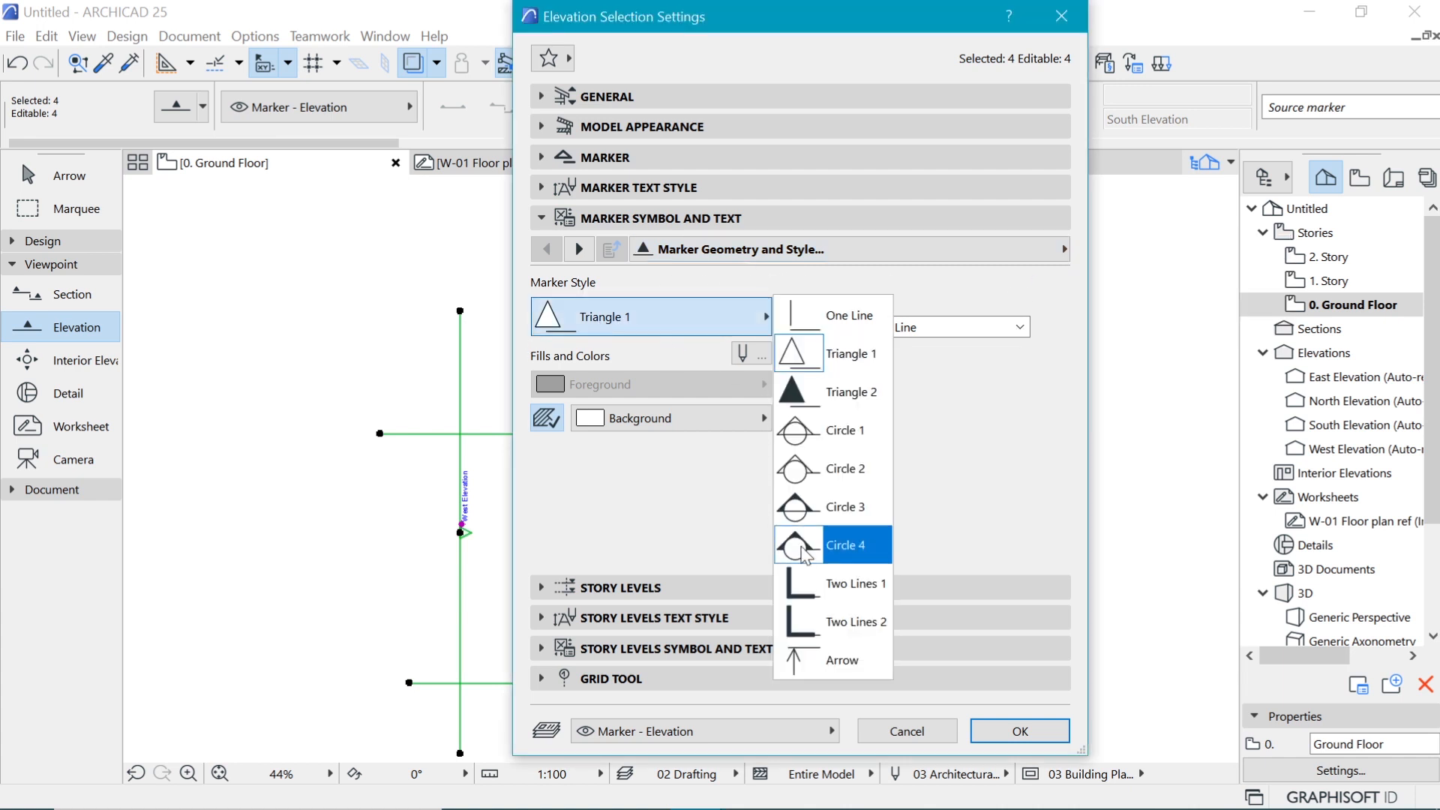
pyautogui.click(816, 557)
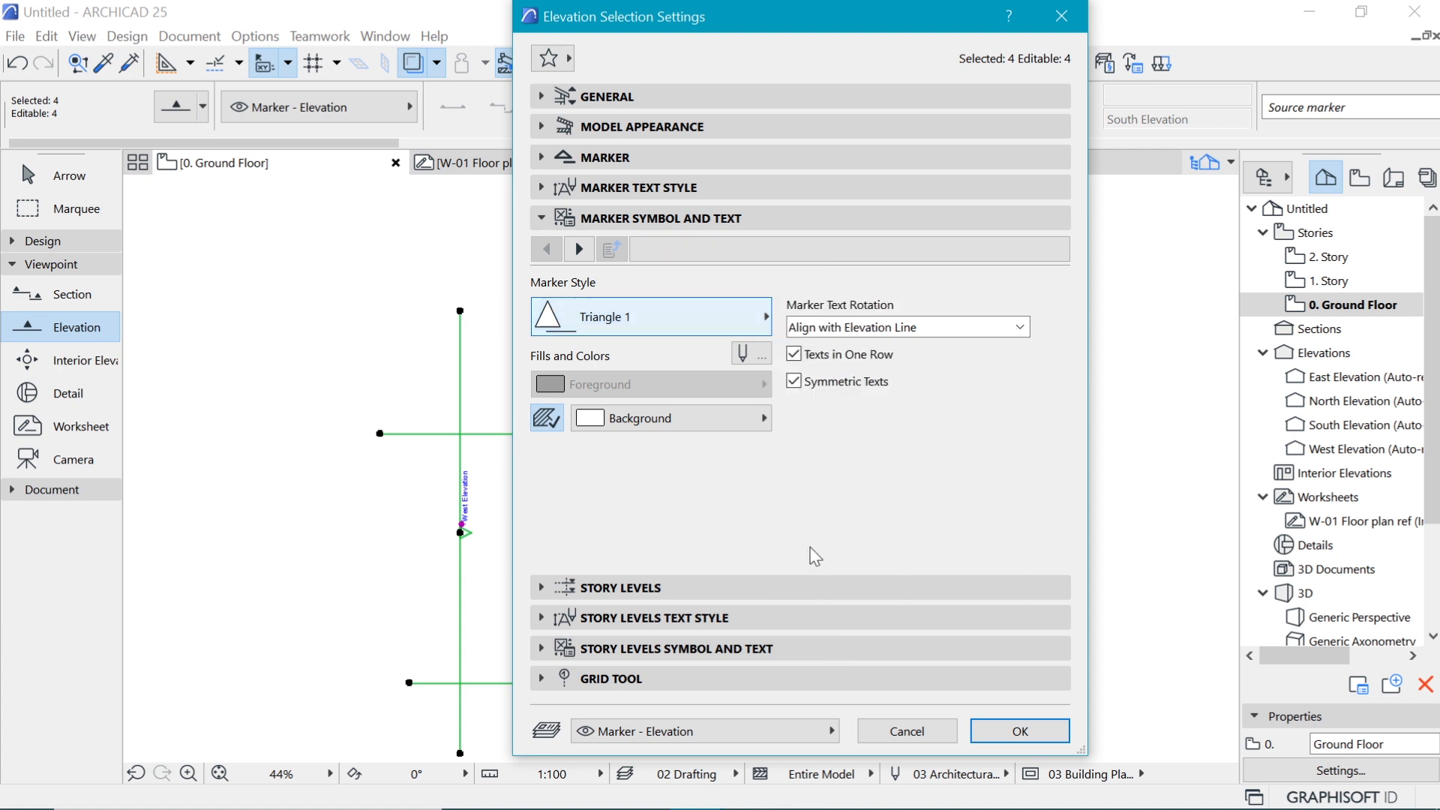
pyautogui.click(1020, 732)
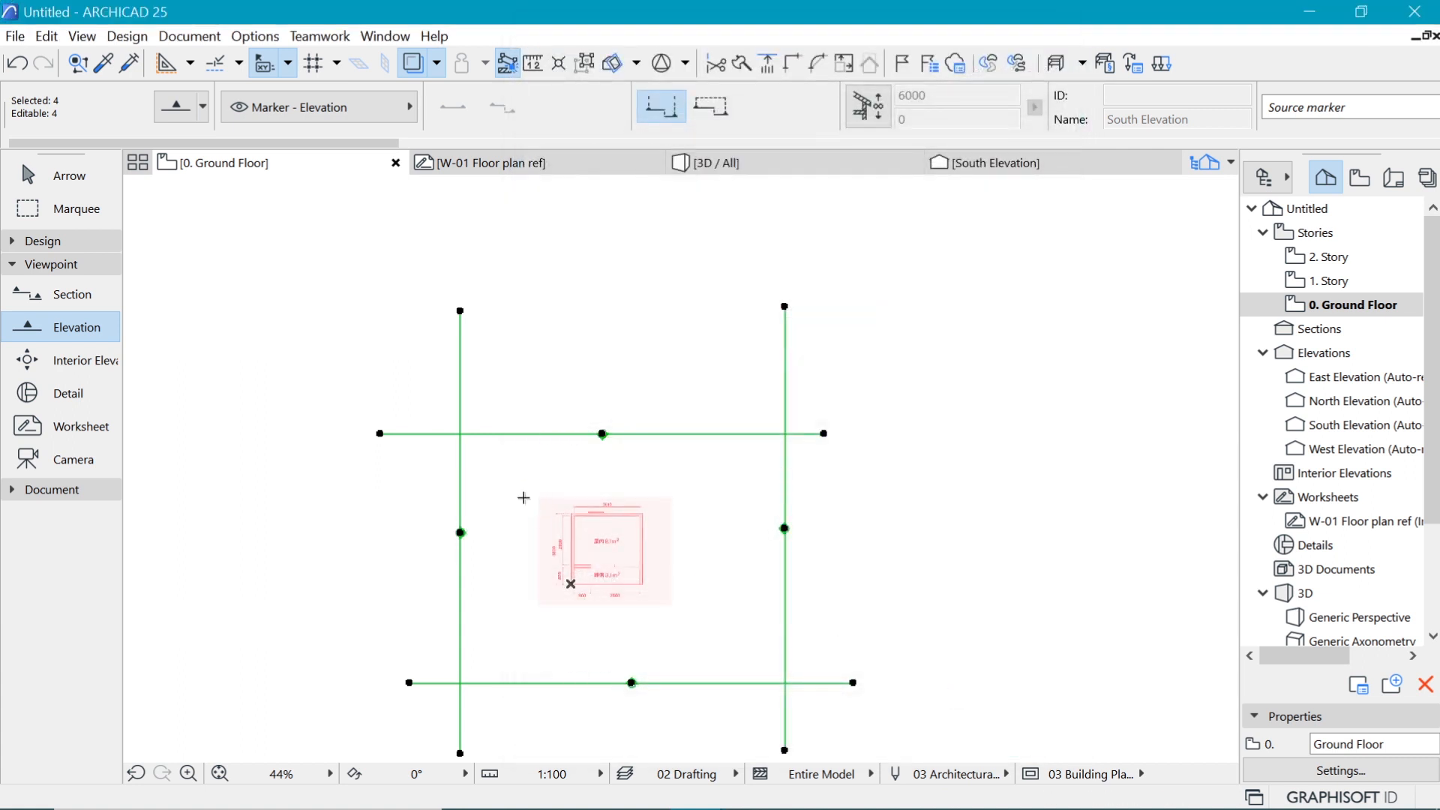
pyautogui.scroll(3, 540, 593)
pyautogui.press('Escape')
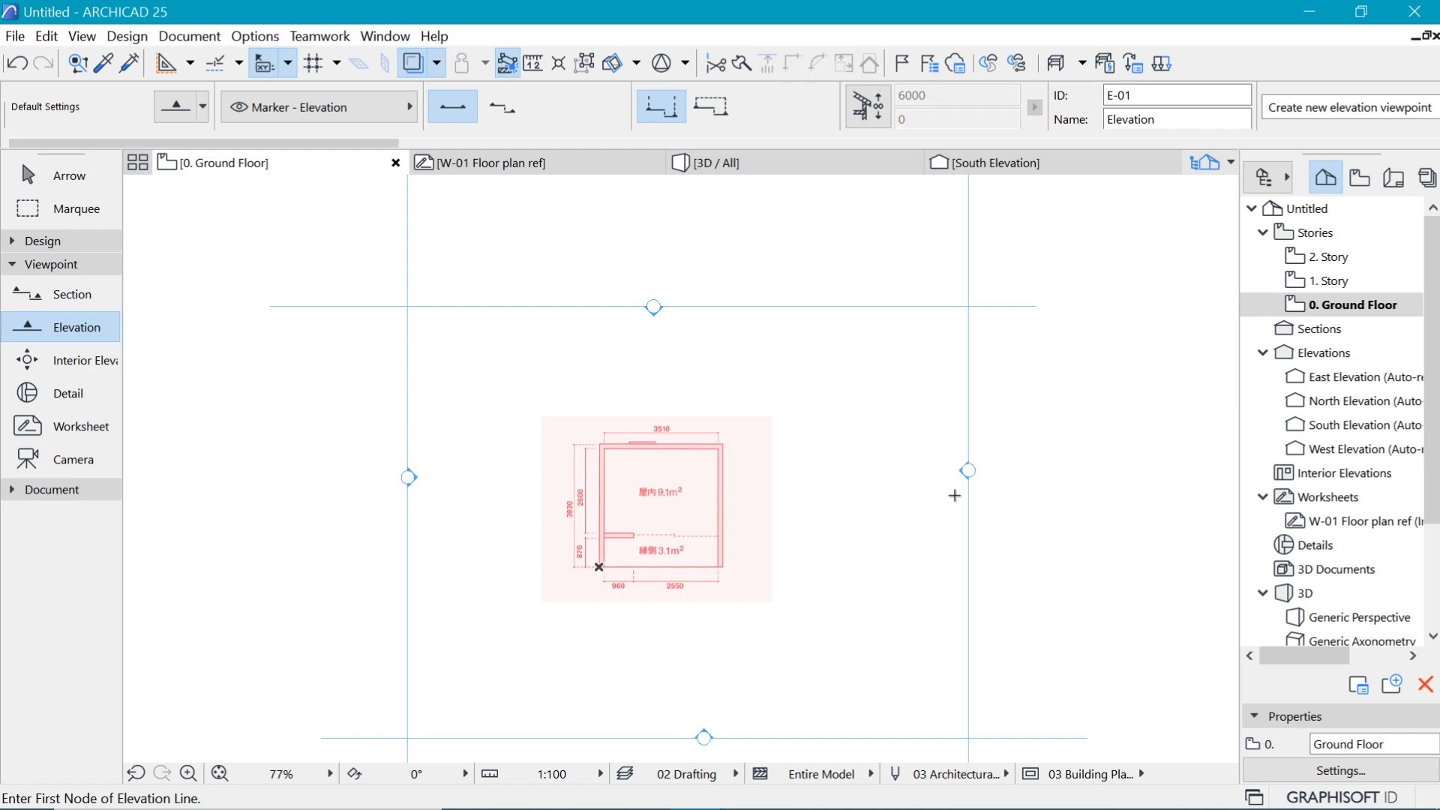
# - Stretch both ends of the West Elevation line so it spans only between the North and South Elevation lines
pyautogui.scroll(-3, 658, 289)
pyautogui.keyDown('shift'); pyautogui.click(488, 229); pyautogui.keyUp('shift')
pyautogui.click(489, 229)
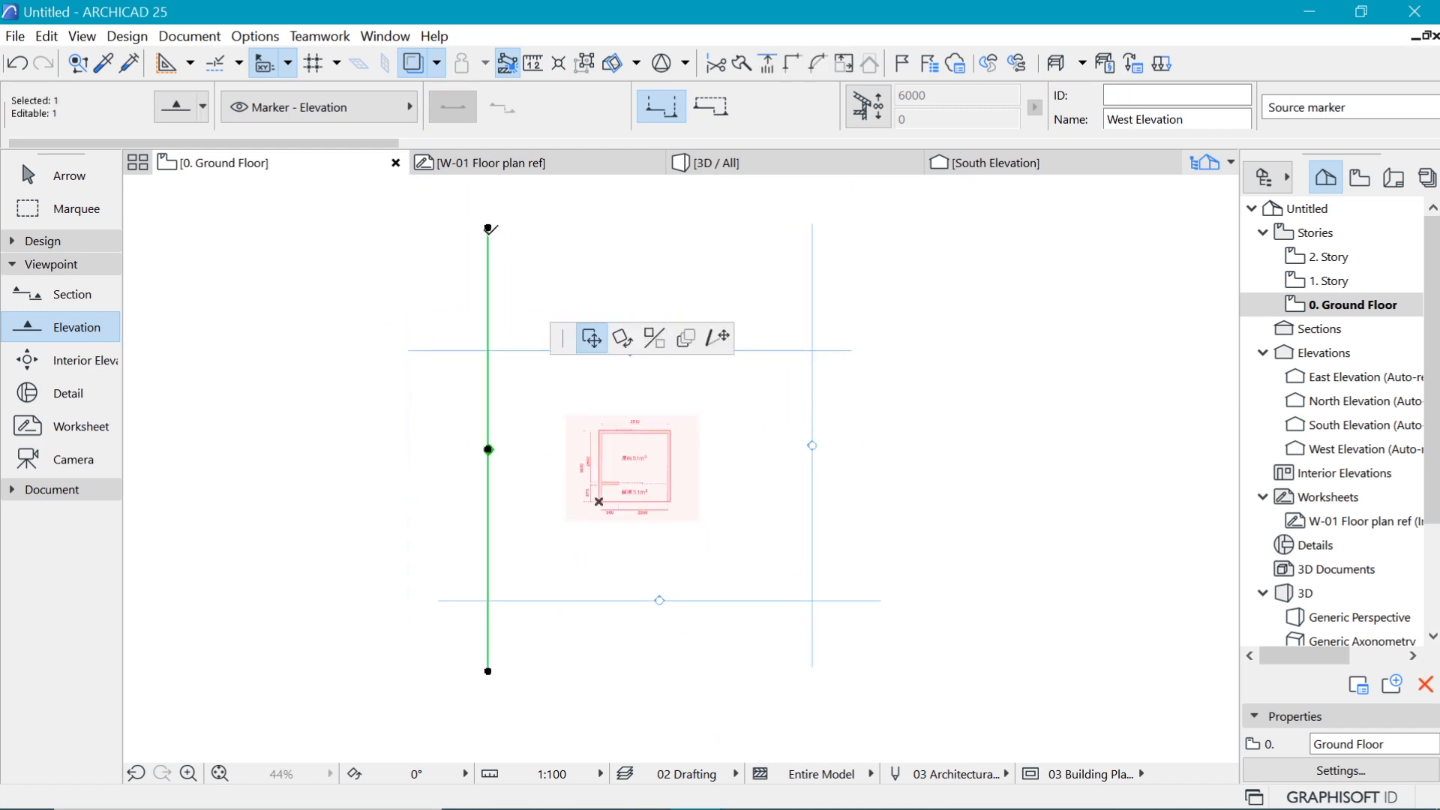
pyautogui.click(289, 193)
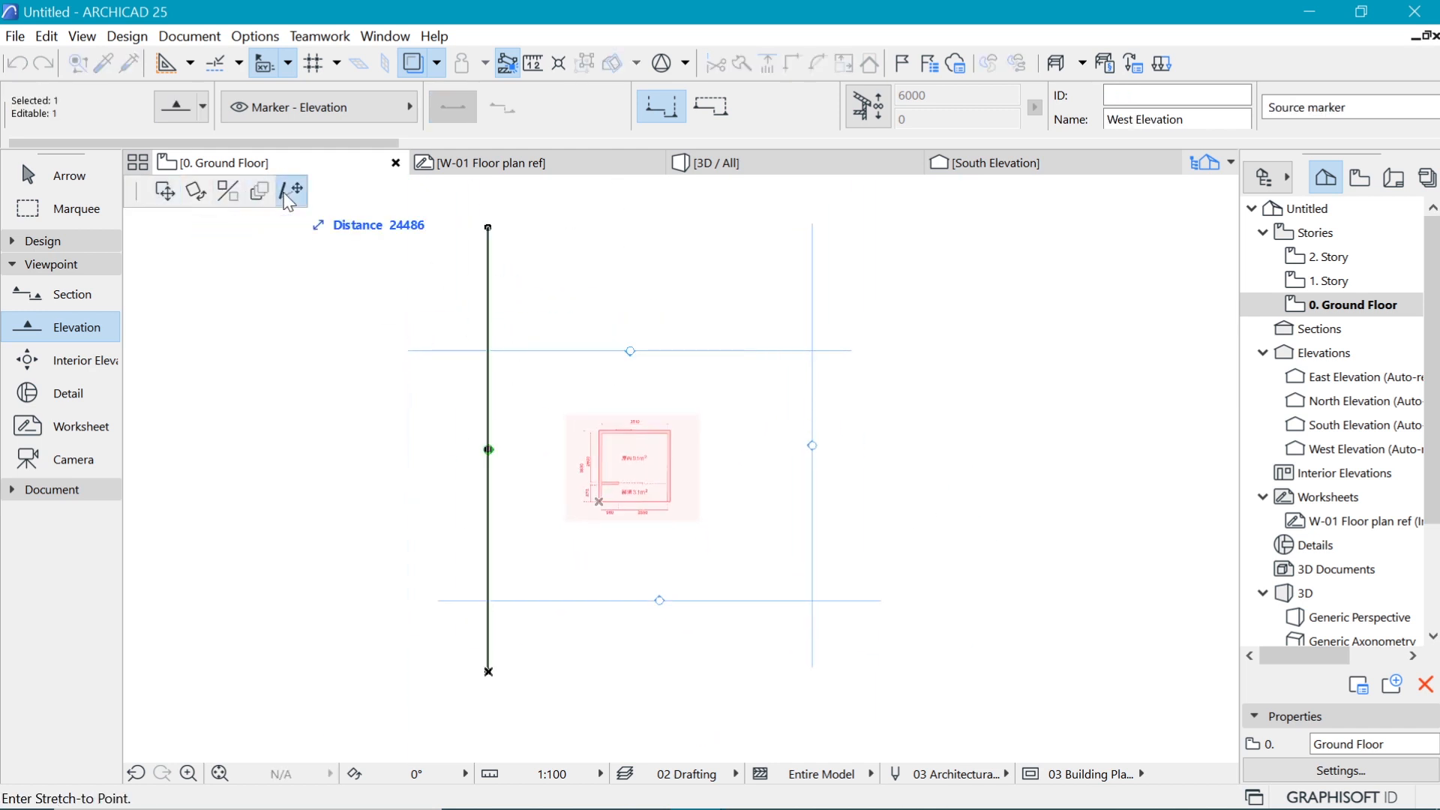
pyautogui.click(410, 350)
pyautogui.click(489, 669)
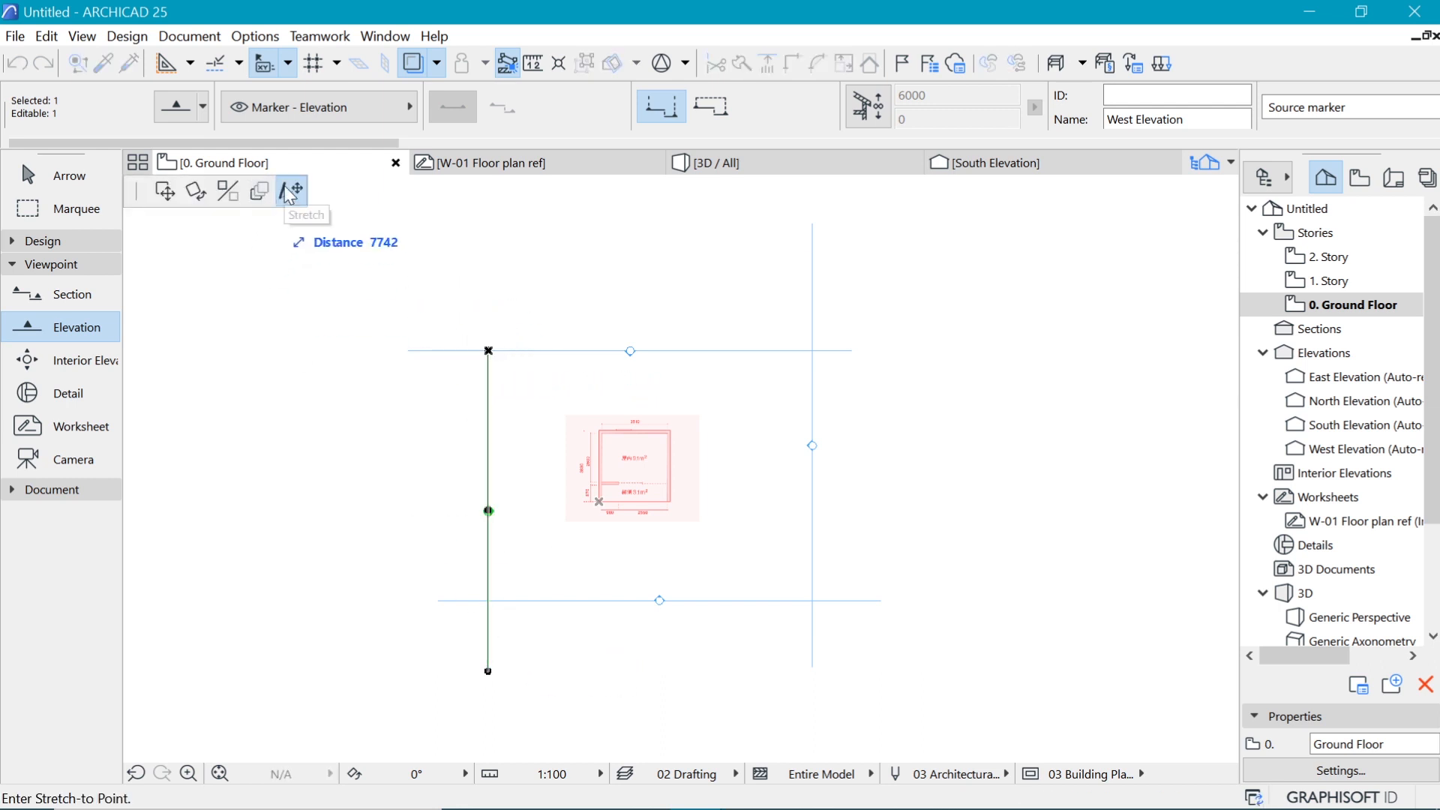
pyautogui.click(487, 598)
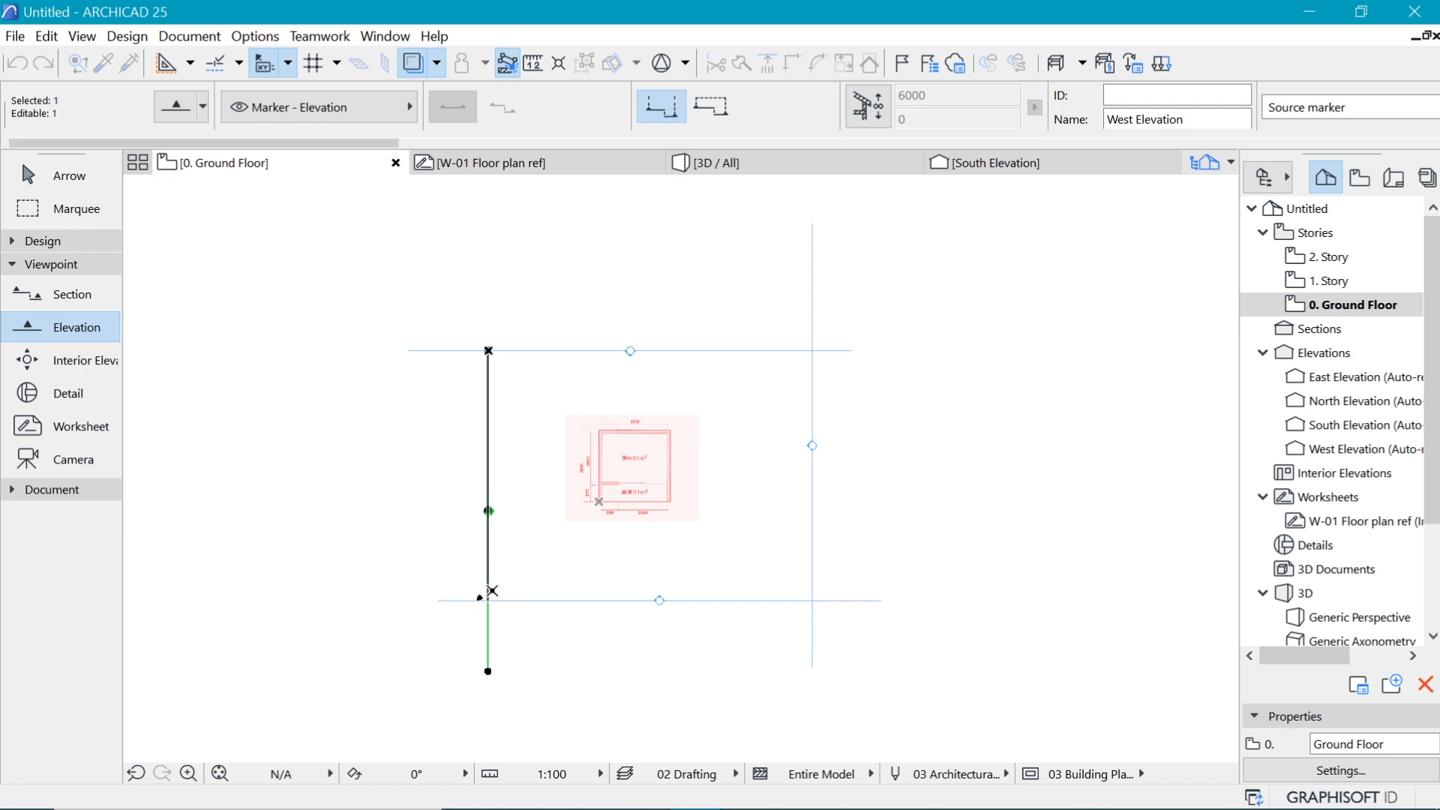
# - Stretch both ends of the East Elevation line so it spans only between the North and South Elevation lines
pyautogui.press('Escape')
pyautogui.keyDown('shift'); pyautogui.click(813, 224); pyautogui.keyUp('shift')
pyautogui.click(812, 224)
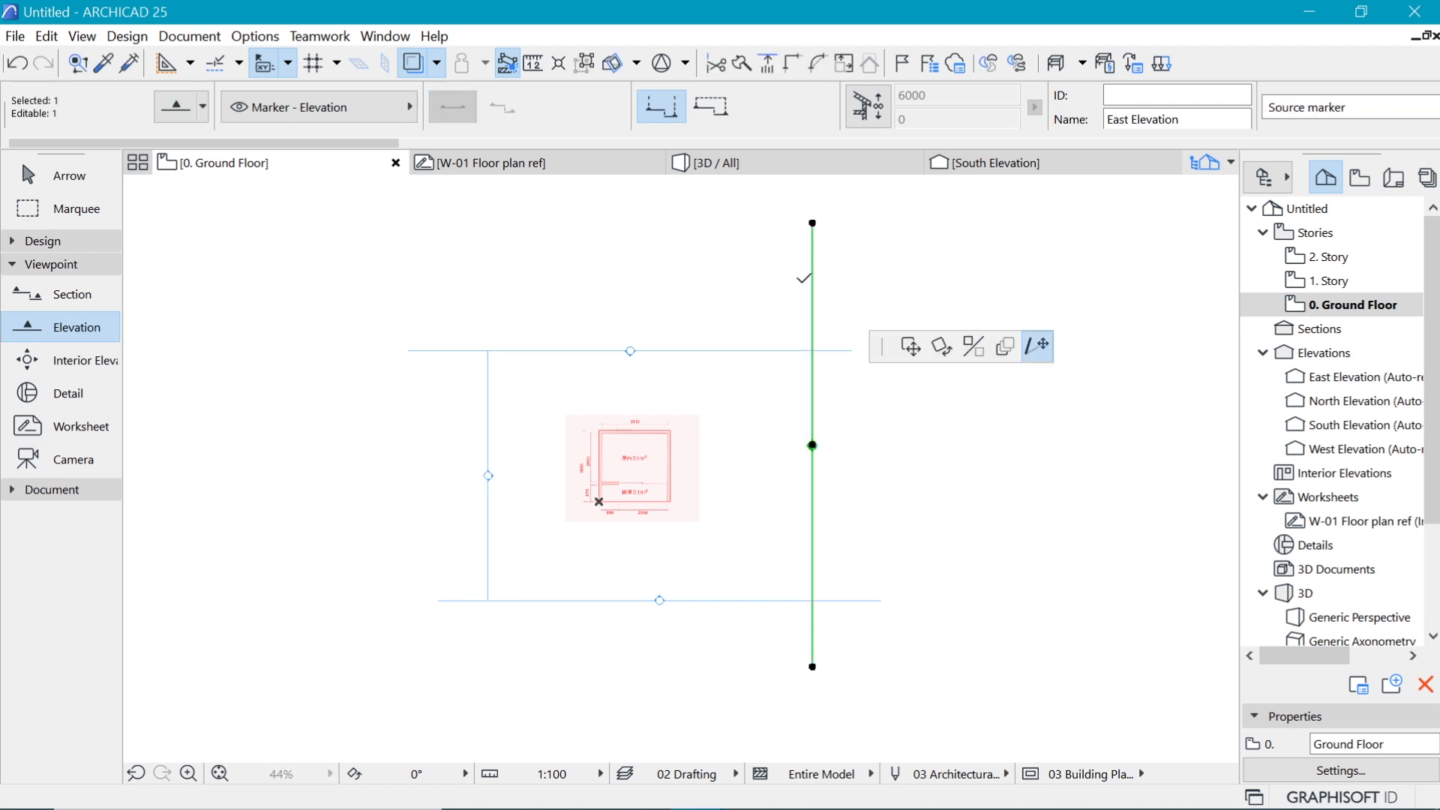
pyautogui.click(814, 350)
pyautogui.click(813, 667)
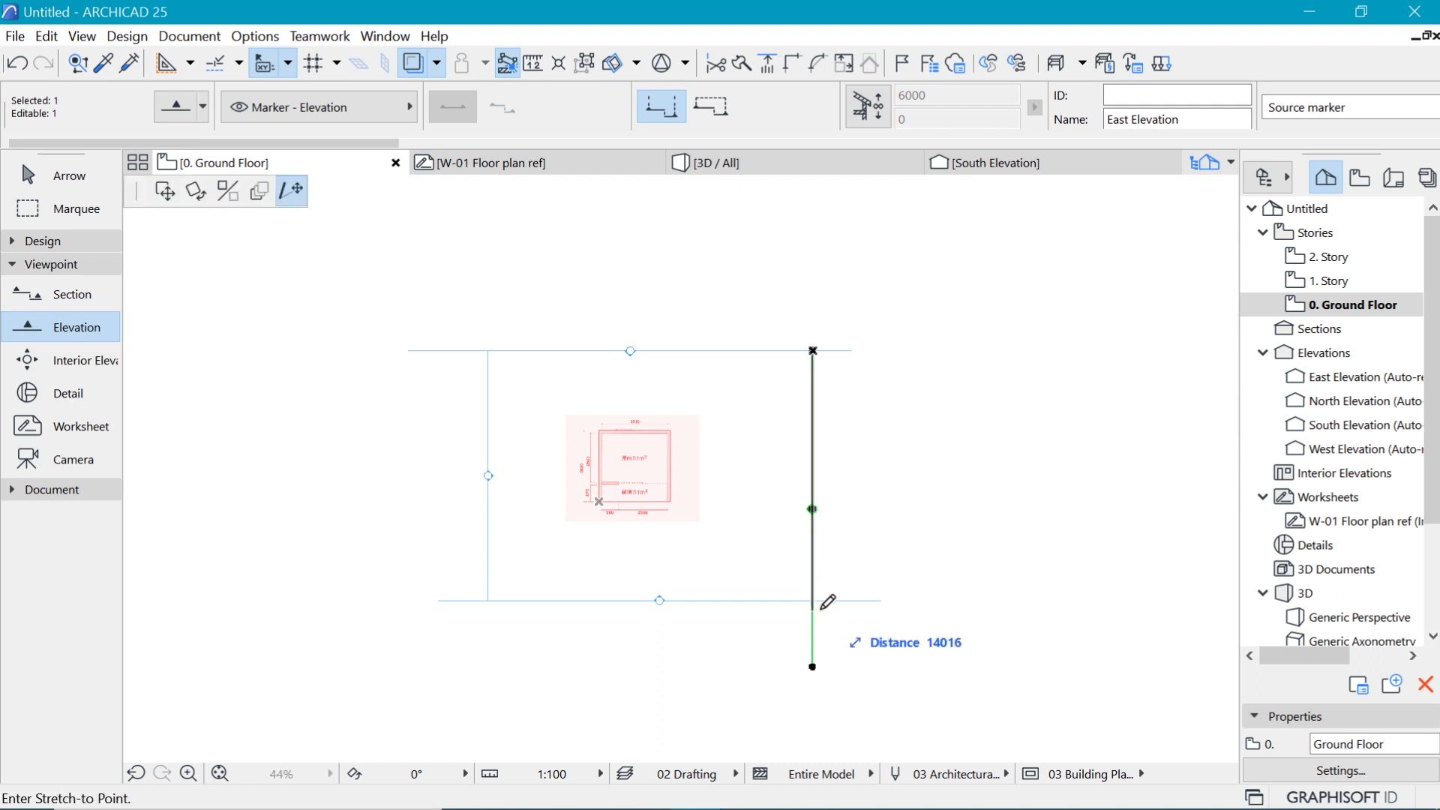
pyautogui.click(813, 600)
pyautogui.press('Escape')
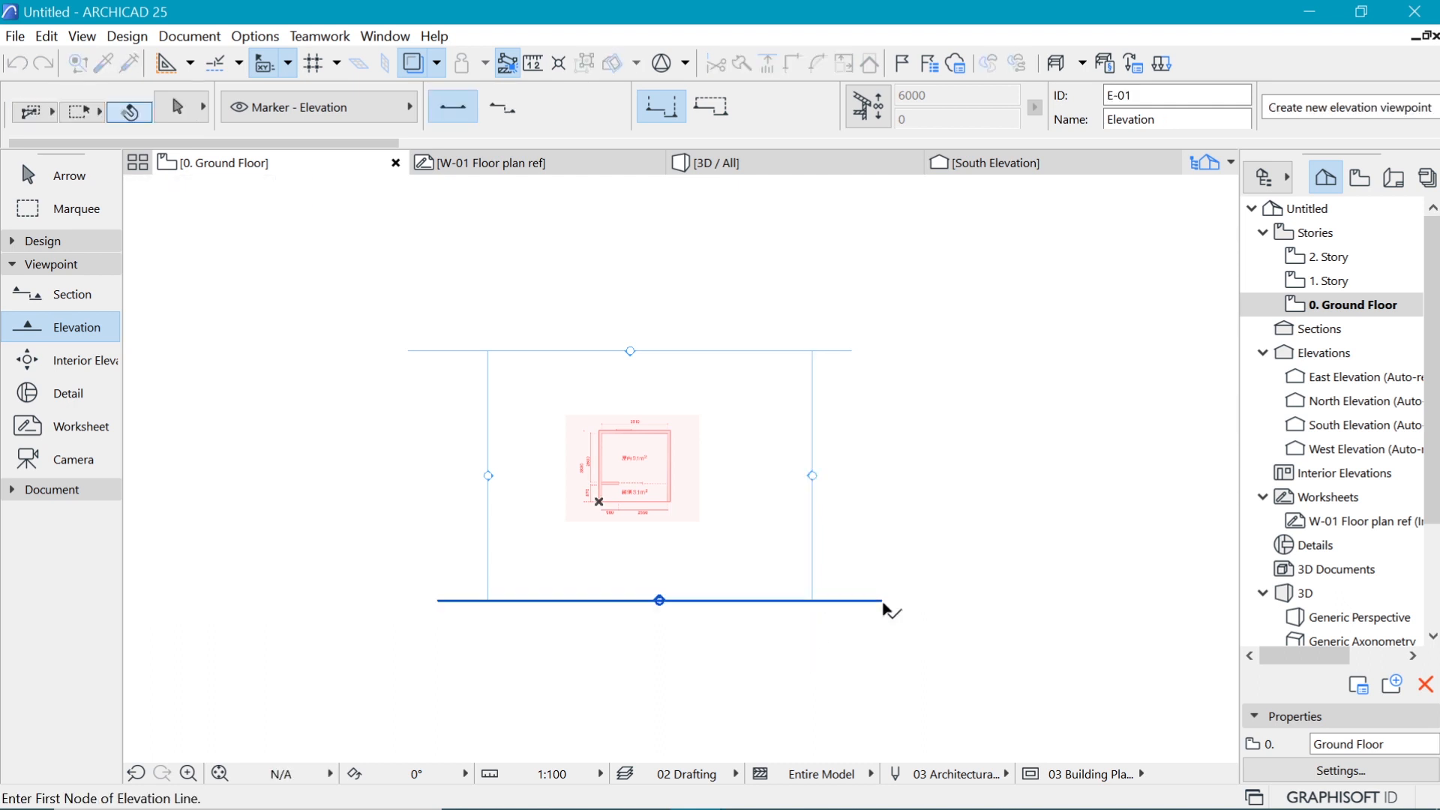
# - Shorten the South Elevation line at both ends so it meets the West and East Elevation lines at the corners
pyautogui.keyDown('shift'); pyautogui.click(883, 600); pyautogui.keyUp('shift')
pyautogui.click(882, 601)
pyautogui.click(812, 600)
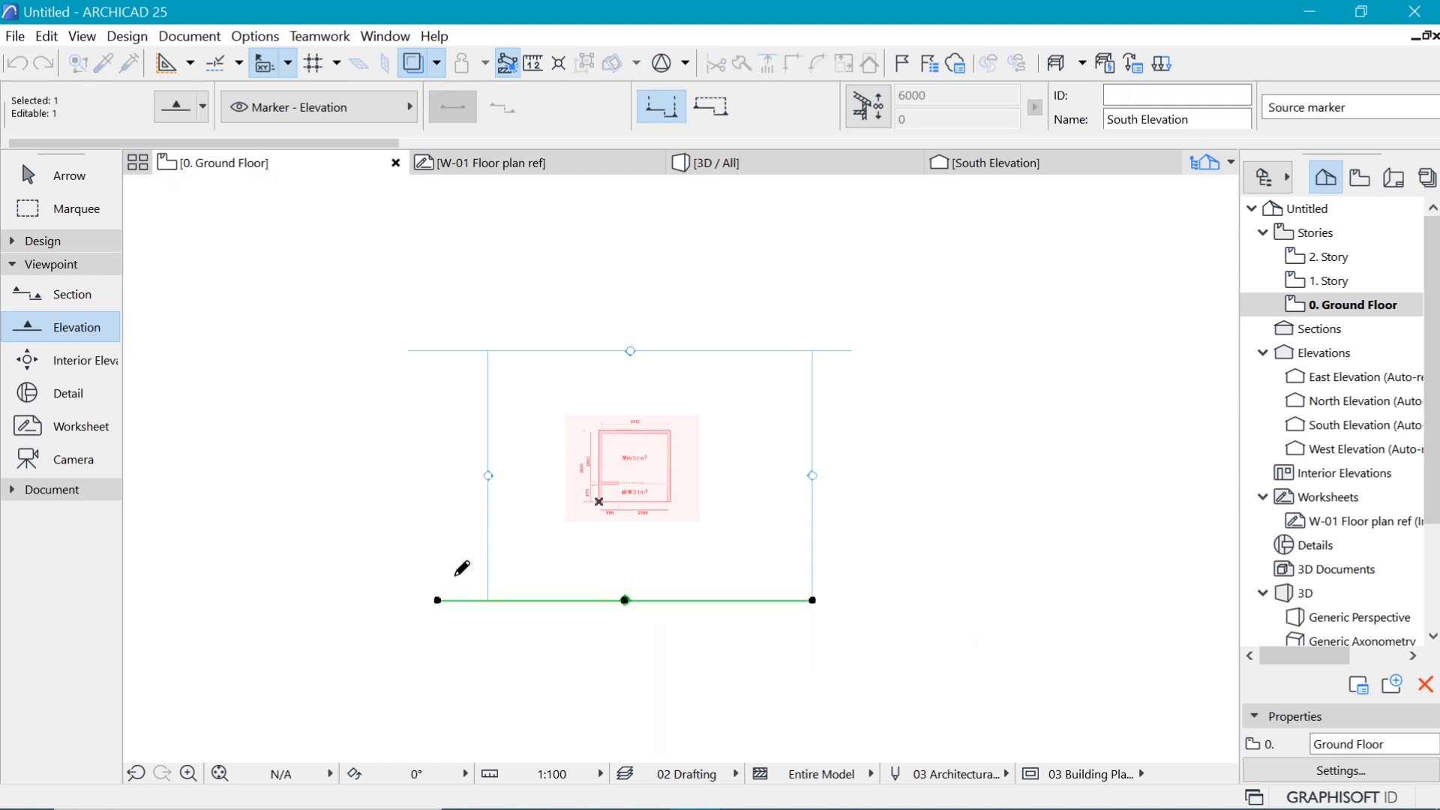
pyautogui.click(437, 601)
pyautogui.click(489, 600)
pyautogui.press('Escape')
# - Shorten the North Elevation line at both ends to the West and East Elevation lines, closing the rectangle around the traced plan
pyautogui.keyDown('shift'); pyautogui.click(452, 350); pyautogui.keyUp('shift')
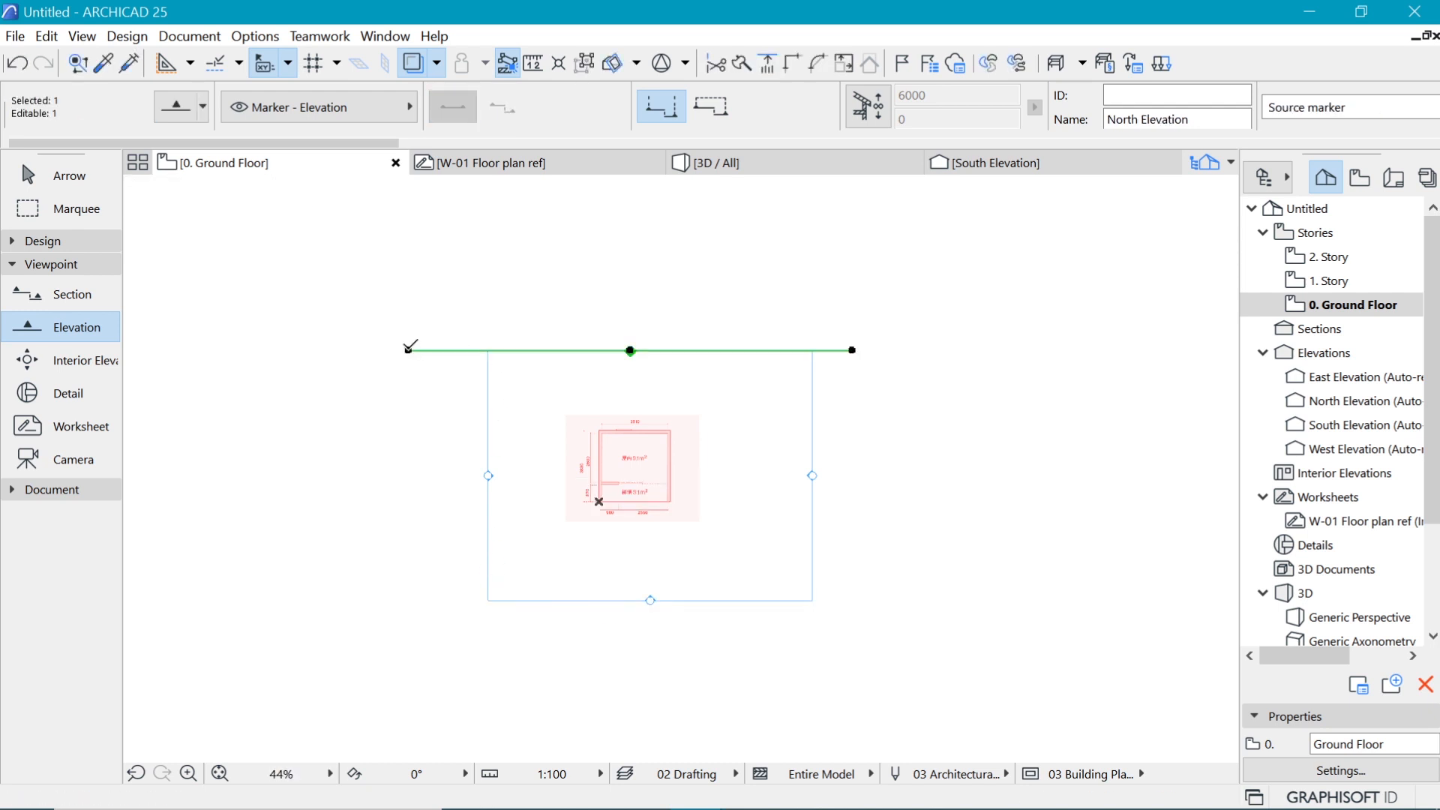
pyautogui.click(409, 349)
pyautogui.click(489, 350)
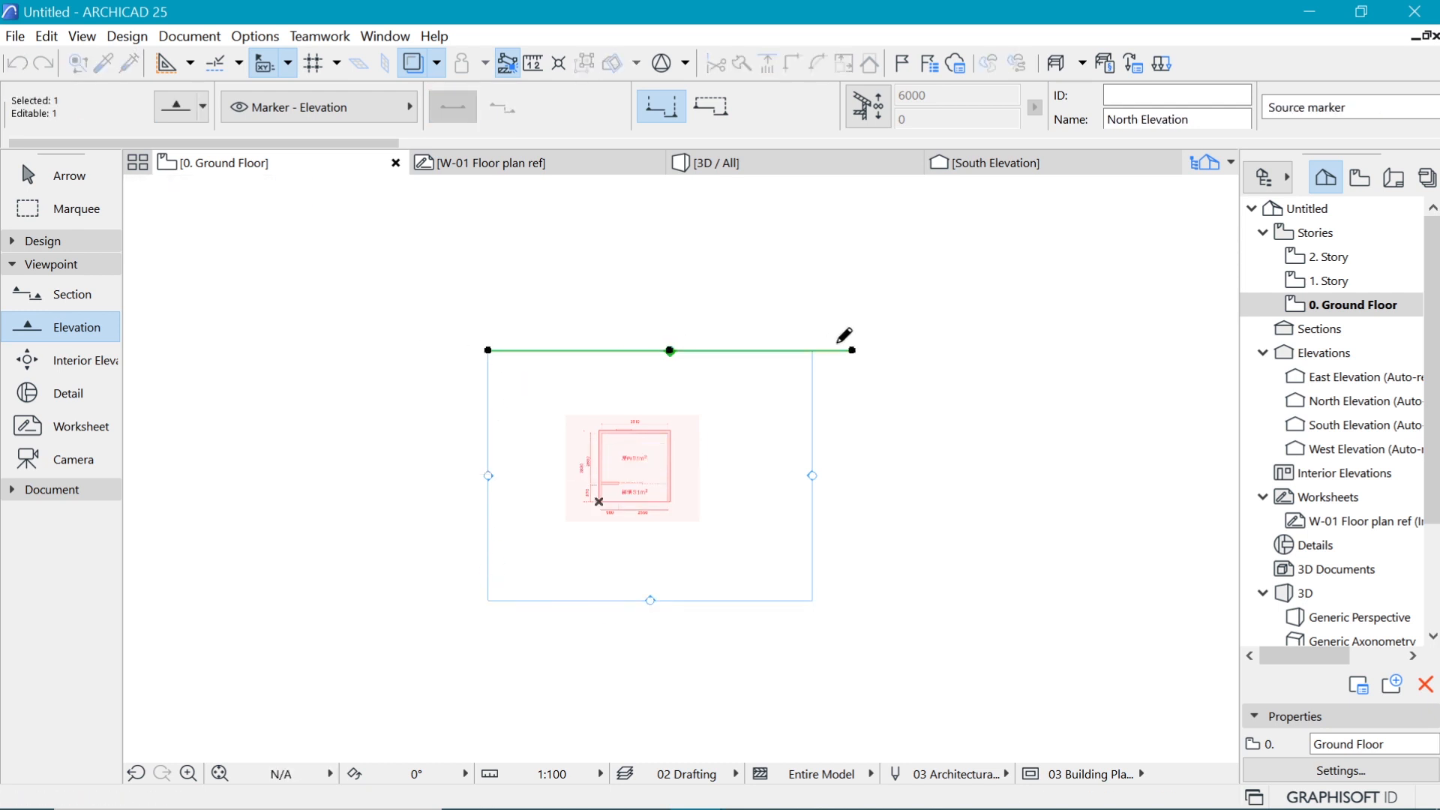
pyautogui.click(852, 351)
pyautogui.click(813, 350)
pyautogui.scroll(3, 660, 462)
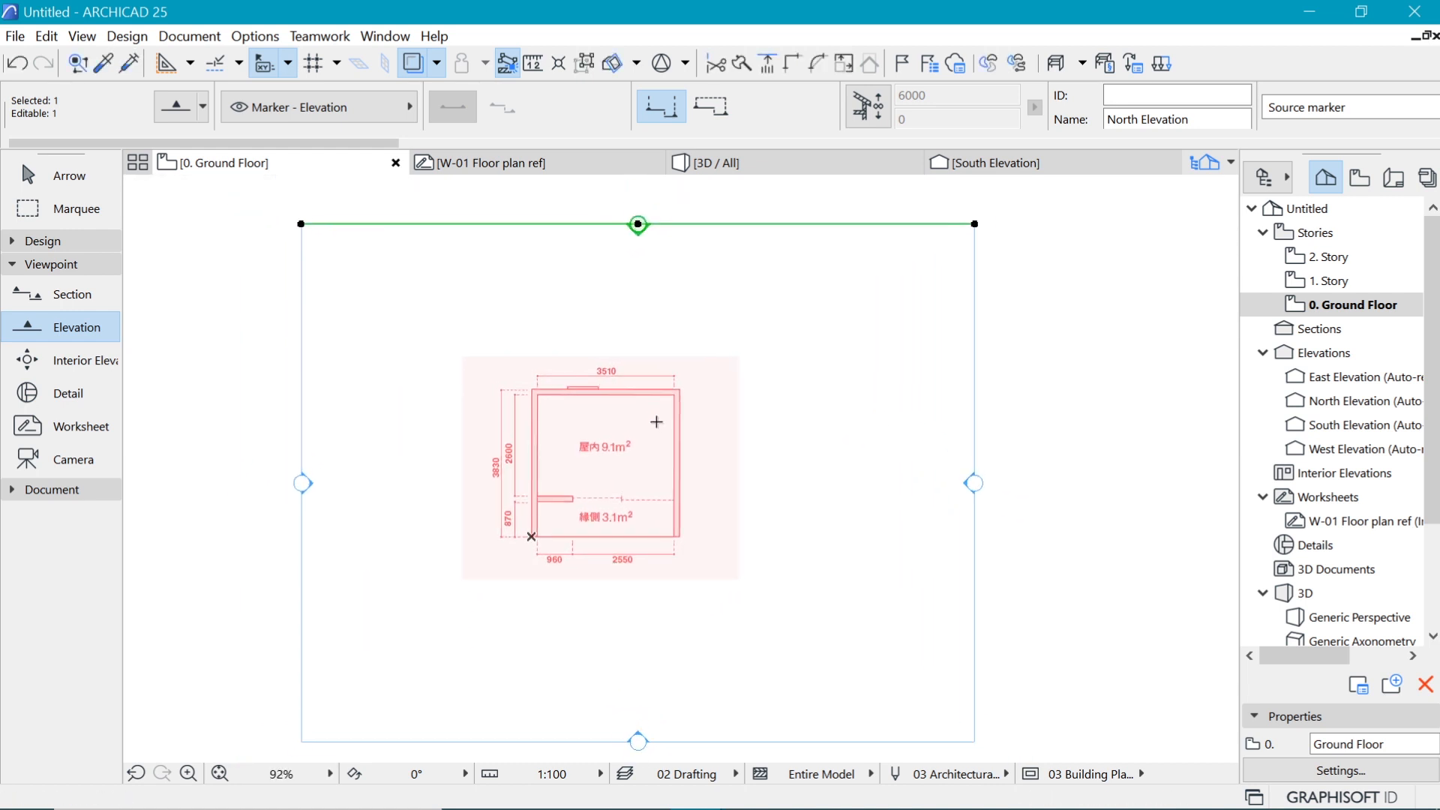